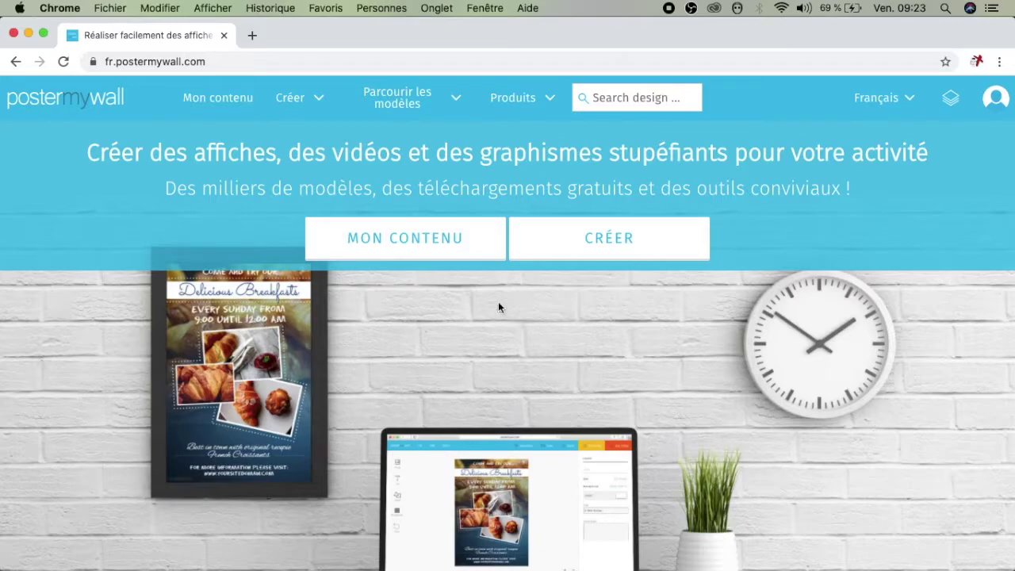
- Create a blank design in the 1,200 × 630 px Facebook shared image format with a transparent background
{"action": "left_click", "coordinate": [623, 248]}
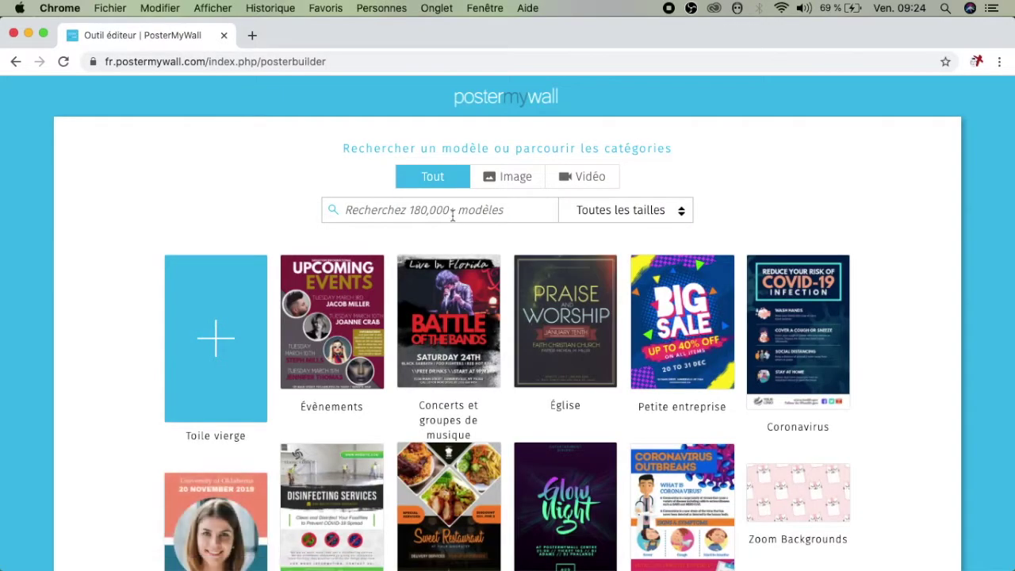
{"action": "left_click", "coordinate": [211, 343]}
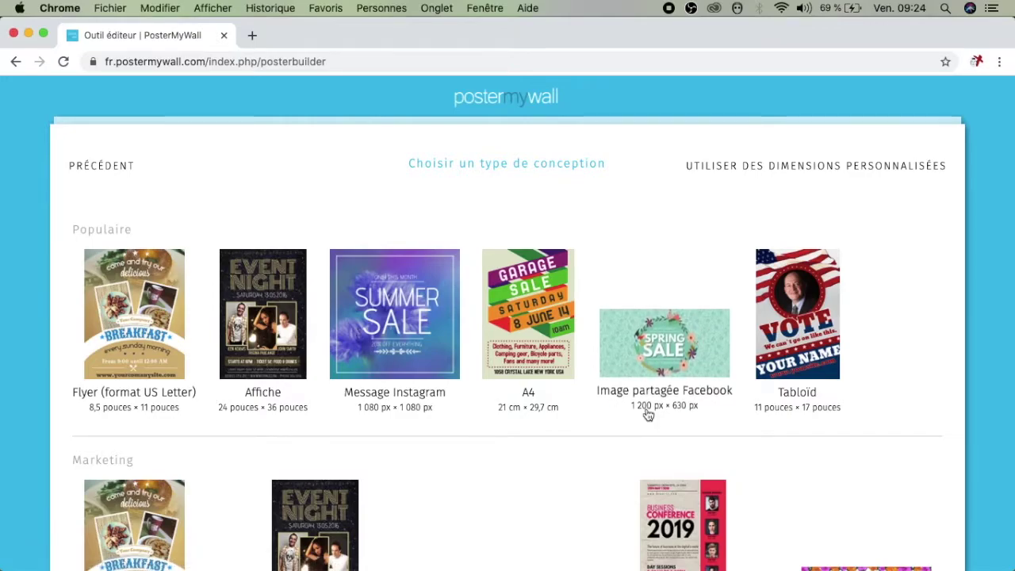
{"action": "left_click", "coordinate": [657, 349]}
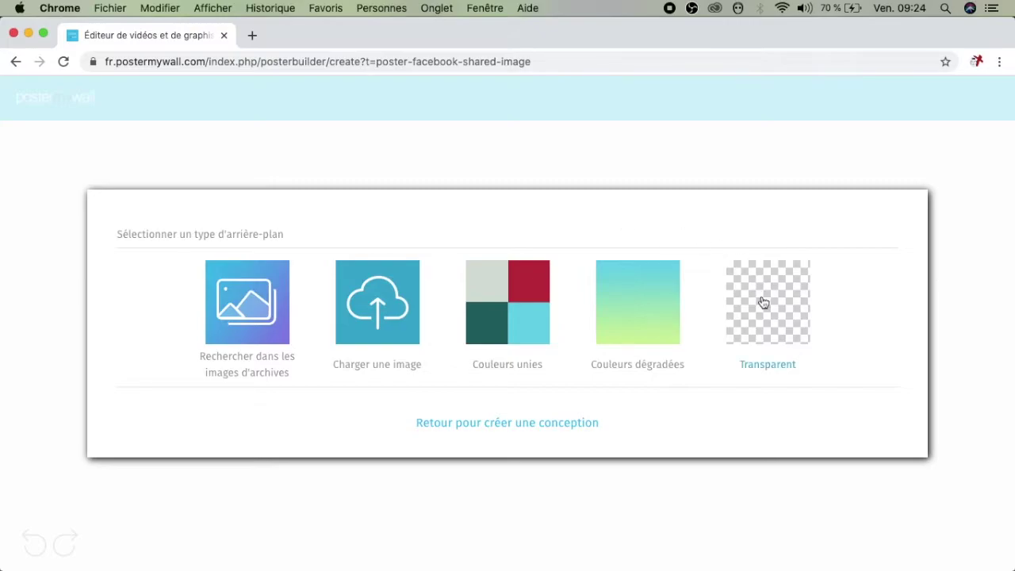
{"action": "left_click", "coordinate": [767, 330]}
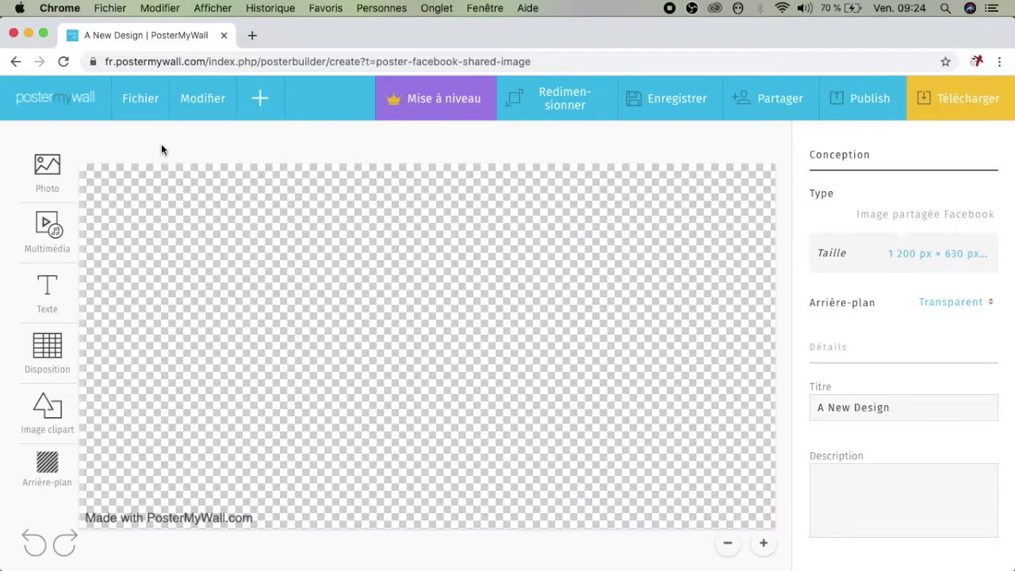
{"action": "left_click", "coordinate": [50, 420]}
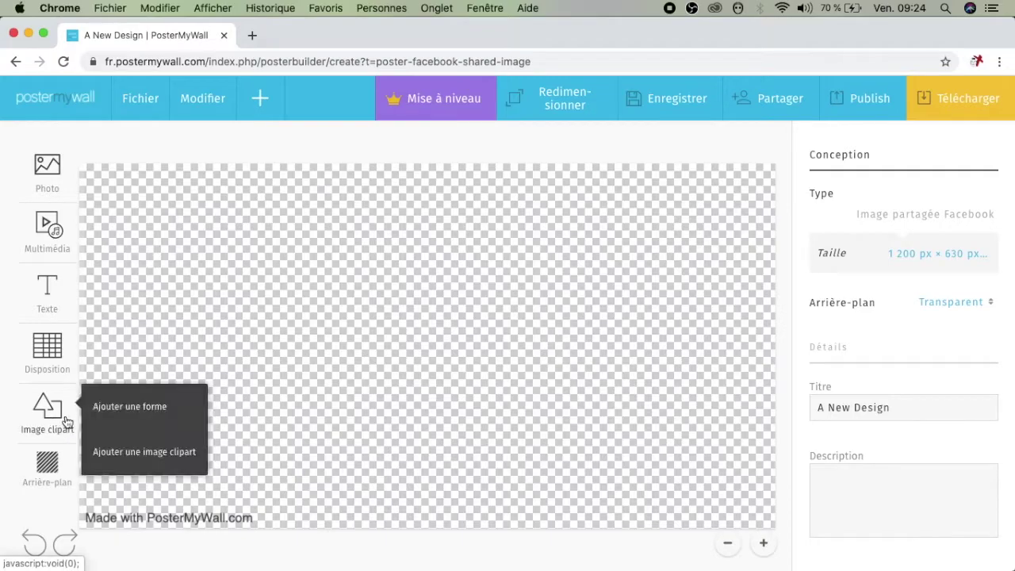
{"action": "left_click", "coordinate": [121, 417]}
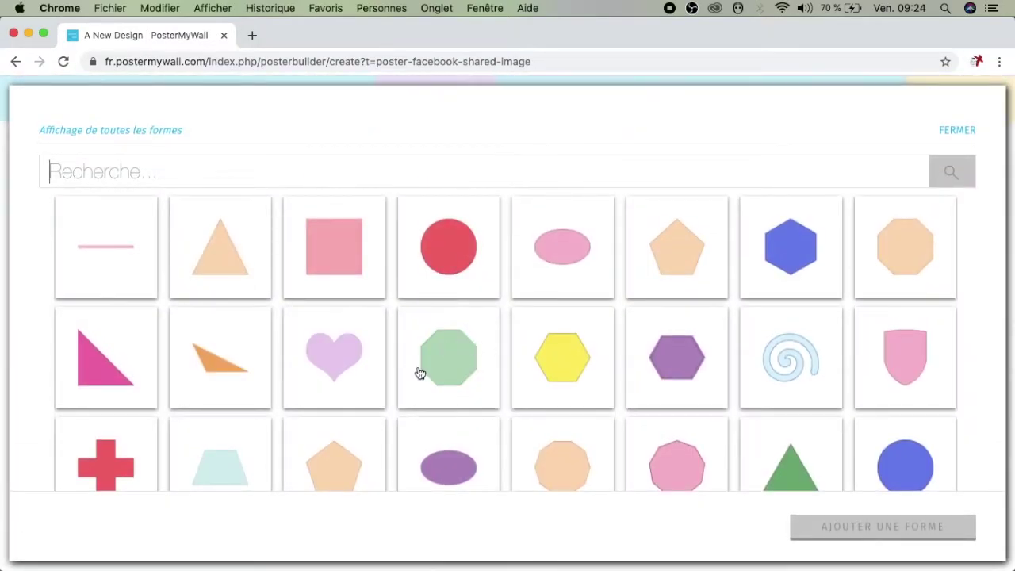
{"action": "left_click", "coordinate": [956, 130]}
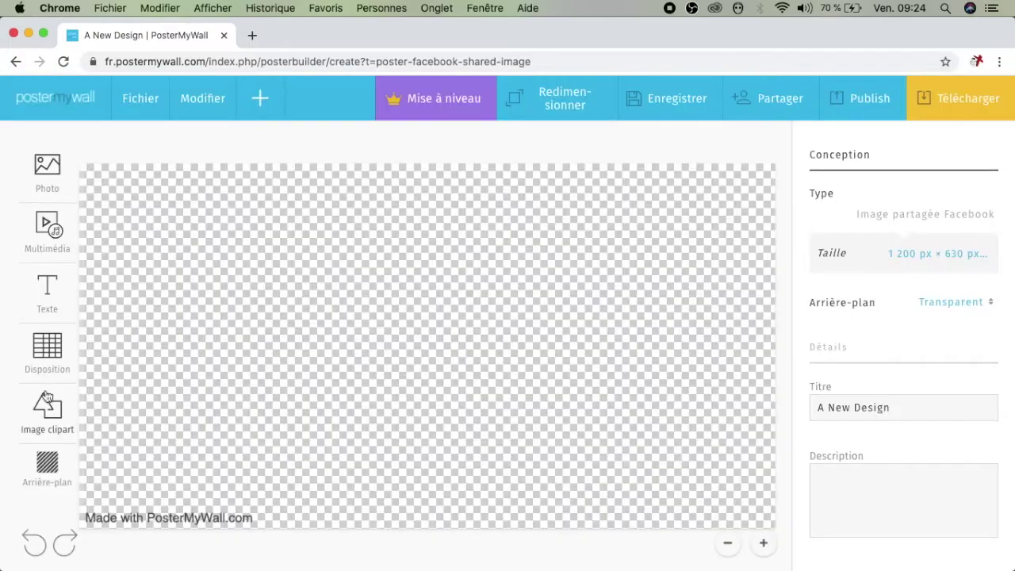
- Add an outlined, unfilled rectangle from the shape library to the canvas
{"action": "left_click", "coordinate": [50, 418]}
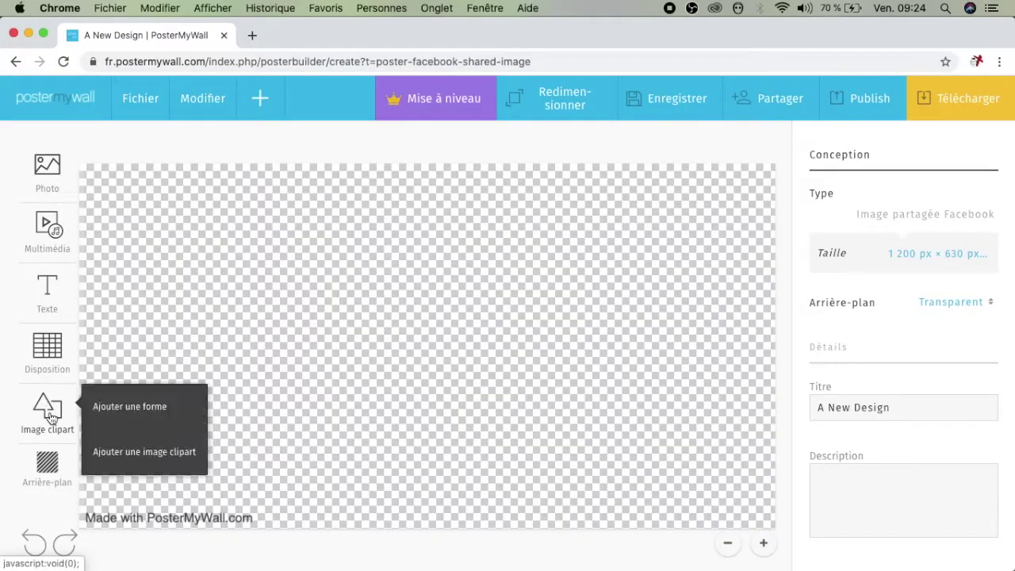
{"action": "left_click", "coordinate": [124, 411]}
{"action": "scroll", "coordinate": [575, 387], "scroll_direction": "down", "scroll_amount": 5}
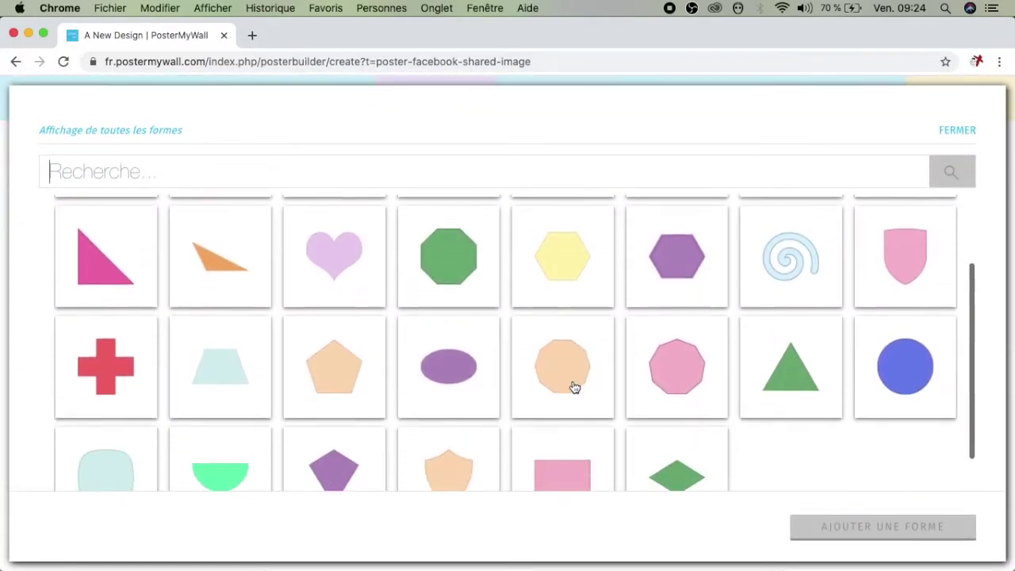
{"action": "scroll", "coordinate": [574, 387], "scroll_direction": "down", "scroll_amount": 5}
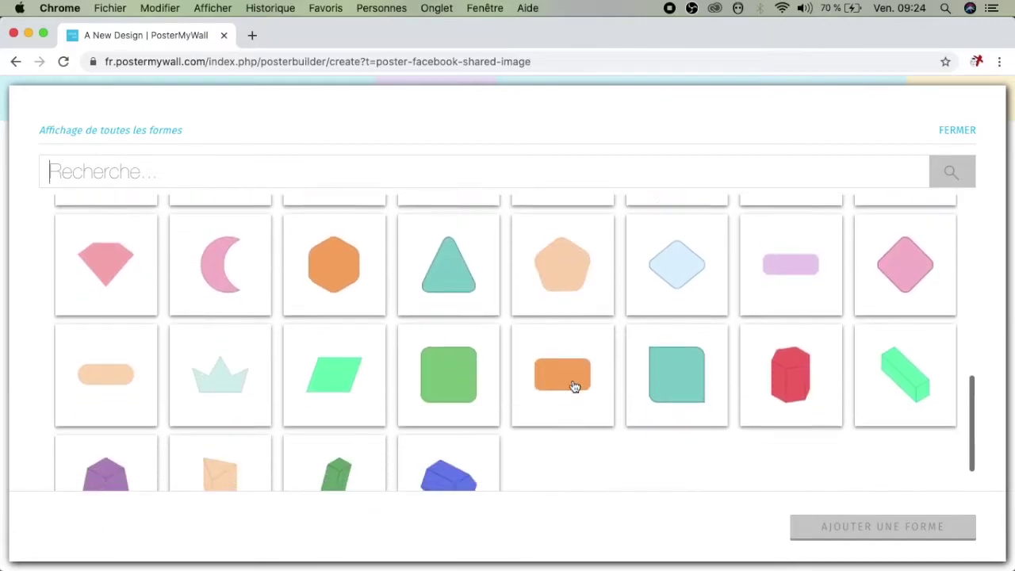
{"action": "left_click", "coordinate": [447, 358]}
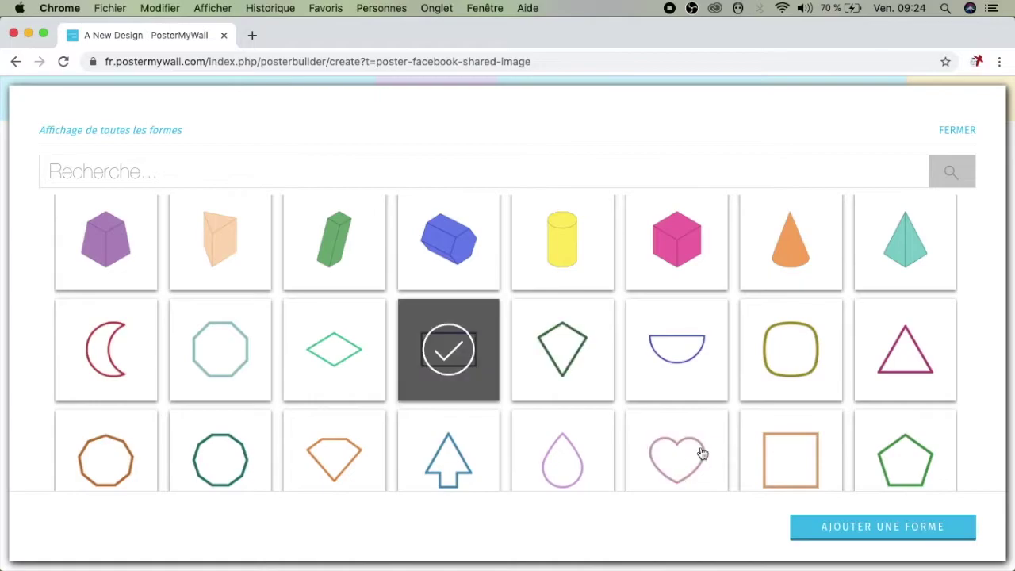
{"action": "left_click", "coordinate": [840, 531]}
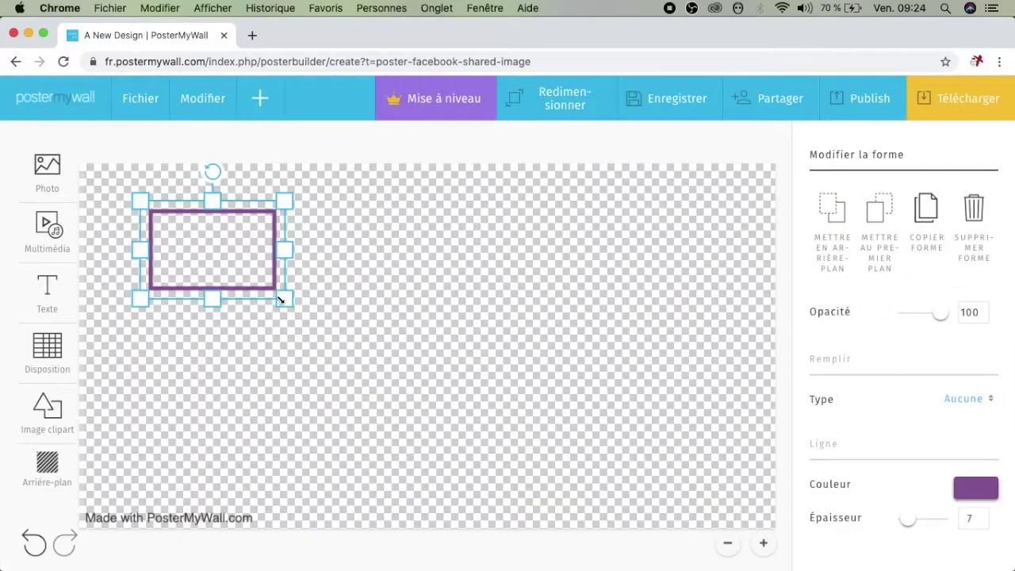
- Stretch and position the rectangle so its outline frames the entire canvas
{"action": "left_click_drag", "start_coordinate": [282, 299], "coordinate": [728, 474]}
{"action": "left_click_drag", "start_coordinate": [662, 369], "coordinate": [781, 365]}
{"action": "left_click", "coordinate": [539, 270]}
{"action": "left_click_drag", "start_coordinate": [448, 206], "coordinate": [460, 159]}
{"action": "left_click", "coordinate": [362, 190]}
{"action": "left_click", "coordinate": [159, 325]}
{"action": "left_click_drag", "start_coordinate": [140, 345], "coordinate": [74, 346]}
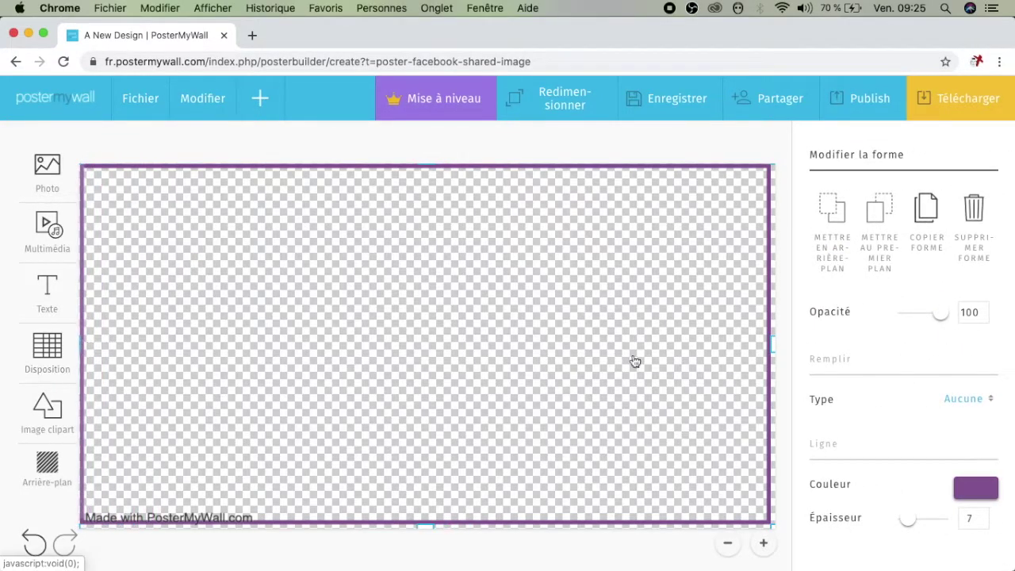
{"action": "left_click_drag", "start_coordinate": [774, 344], "coordinate": [783, 349]}
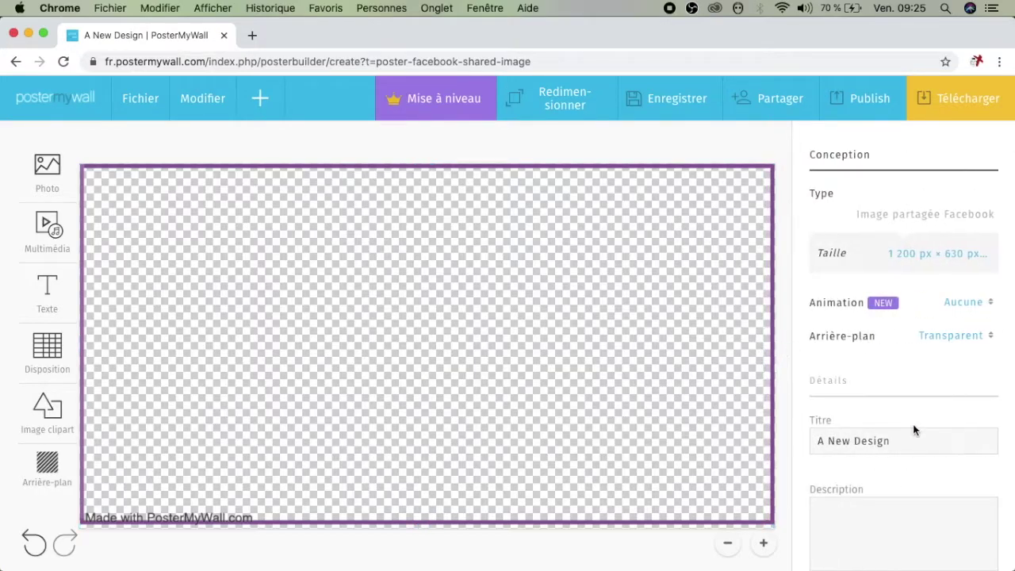
- Change the rectangle frame's line colour to red (#fc0505)
{"action": "left_click", "coordinate": [758, 396]}
{"action": "left_click", "coordinate": [973, 489]}
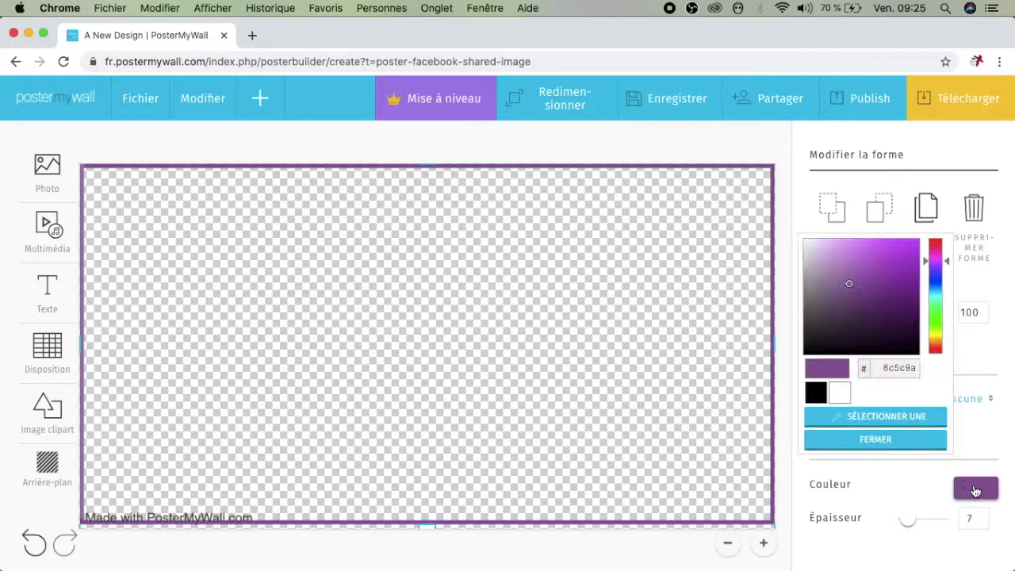
{"action": "left_click_drag", "start_coordinate": [937, 240], "coordinate": [917, 239]}
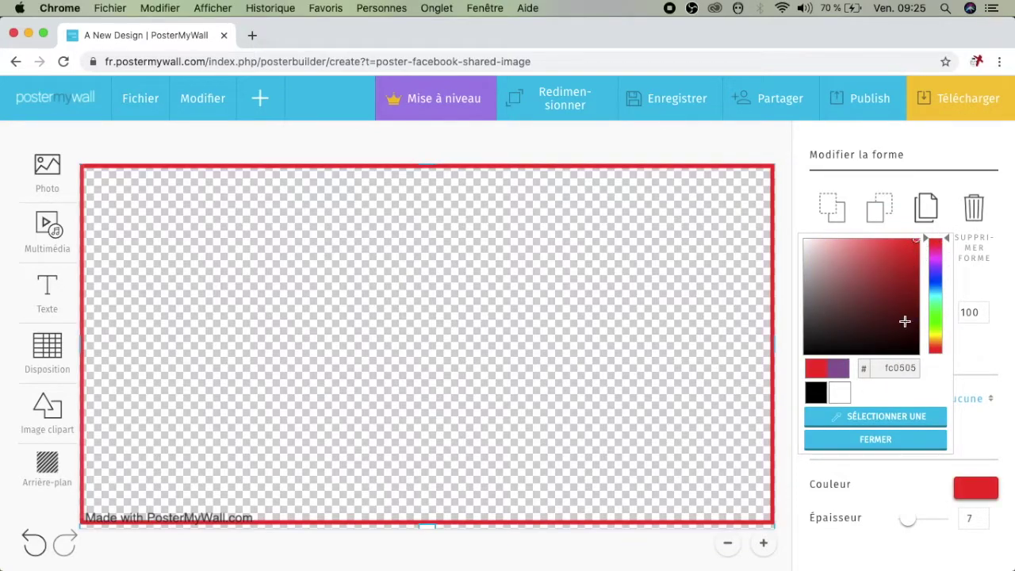
{"action": "left_click", "coordinate": [900, 444]}
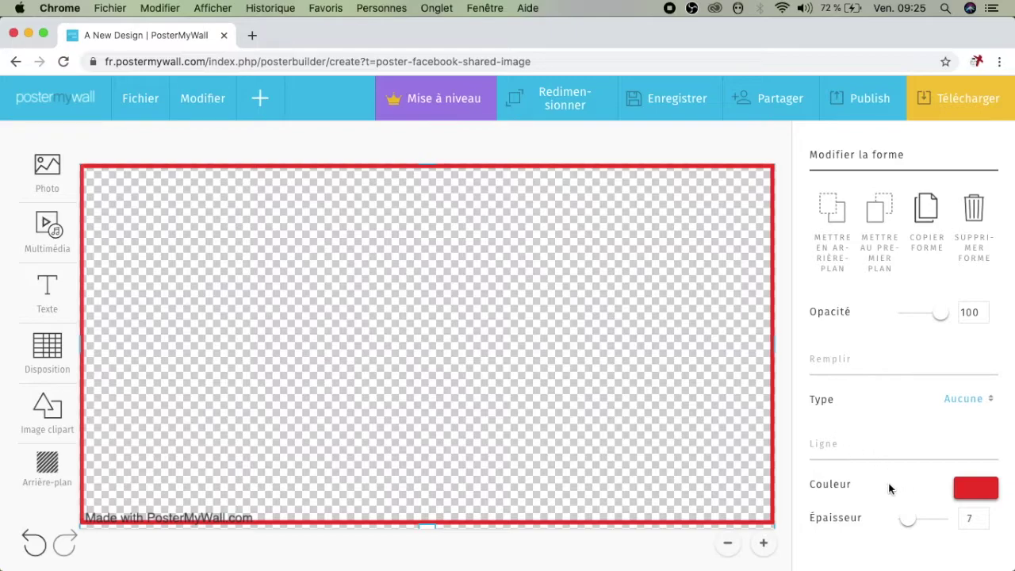
- Set the red frame's line thickness to 28 and realign the frame evenly with the canvas edges
{"action": "scroll", "coordinate": [892, 491], "scroll_direction": "down", "scroll_amount": 1}
{"action": "left_click_drag", "start_coordinate": [915, 482], "coordinate": [924, 482]}
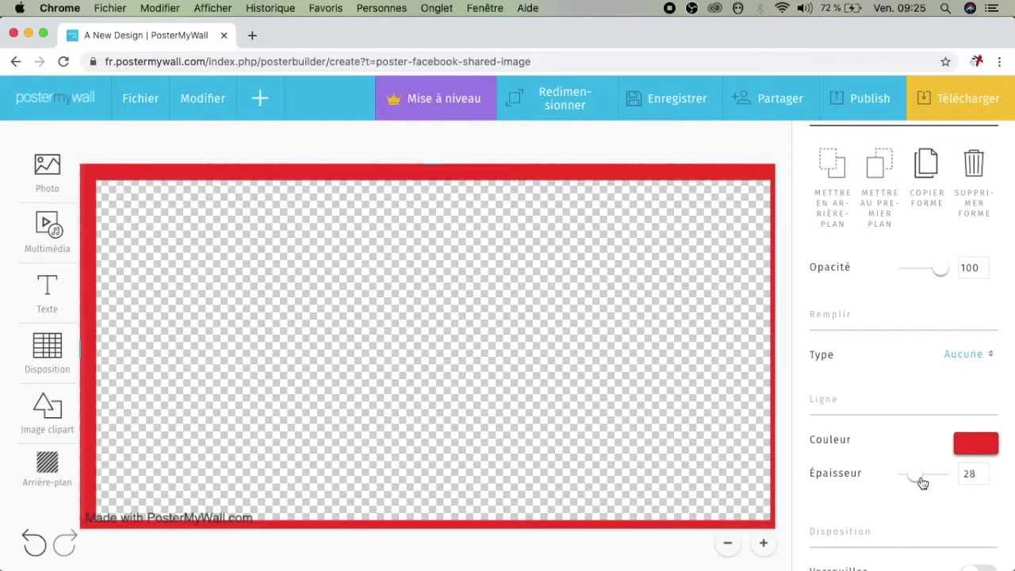
{"action": "left_click_drag", "start_coordinate": [683, 412], "coordinate": [681, 411]}
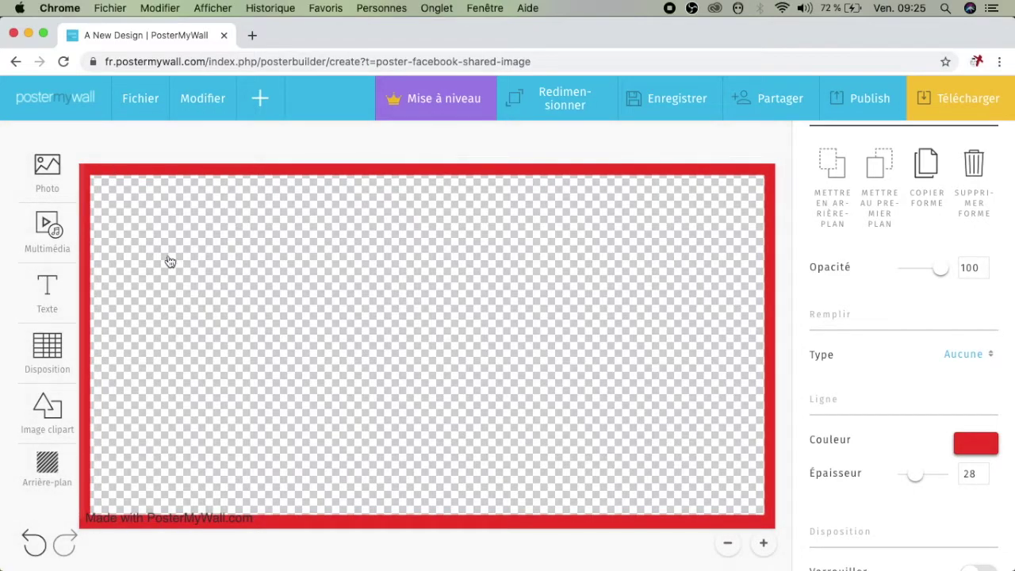
- Open the personal photo library, look through its images and check the option for uploading files from the computer
{"action": "left_click", "coordinate": [52, 173]}
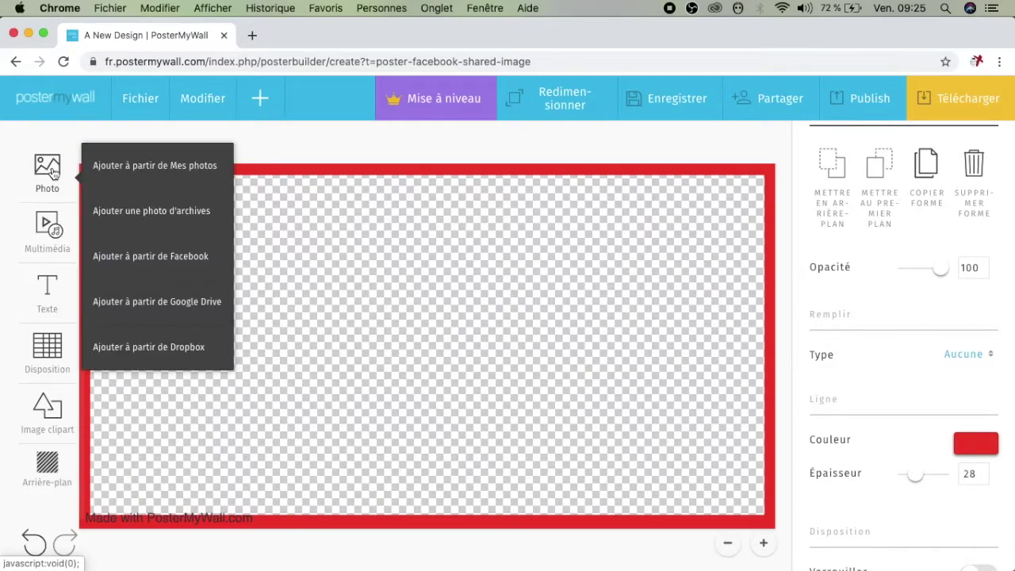
{"action": "left_click", "coordinate": [133, 170]}
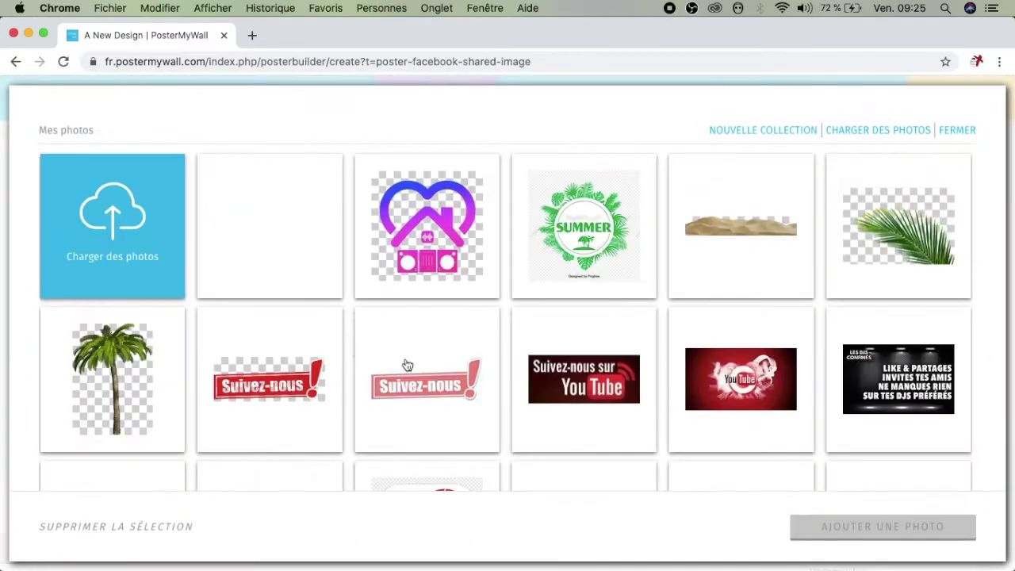
{"action": "scroll", "coordinate": [466, 377], "scroll_direction": "down", "scroll_amount": 15}
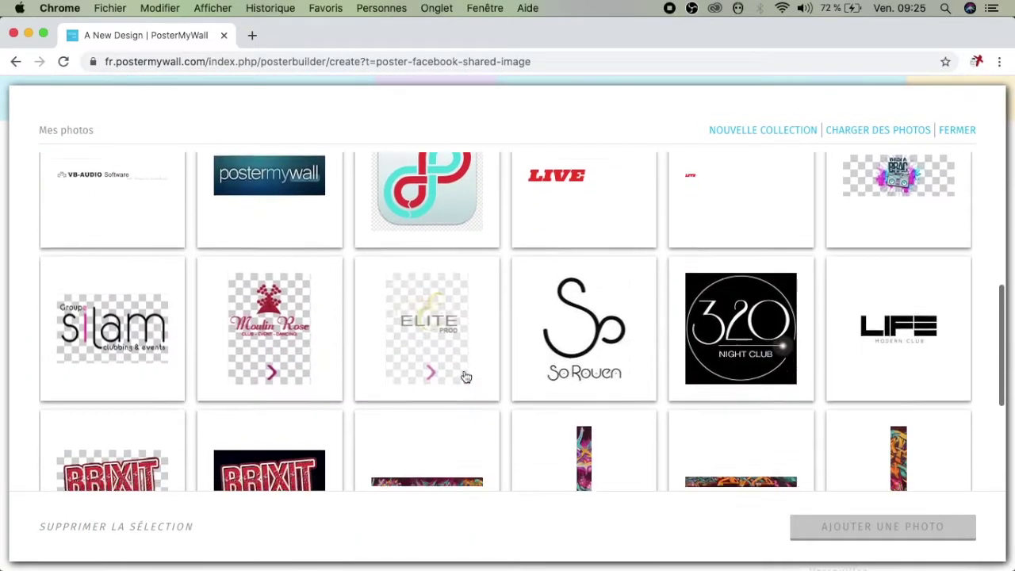
{"action": "scroll", "coordinate": [466, 378], "scroll_direction": "down", "scroll_amount": 10}
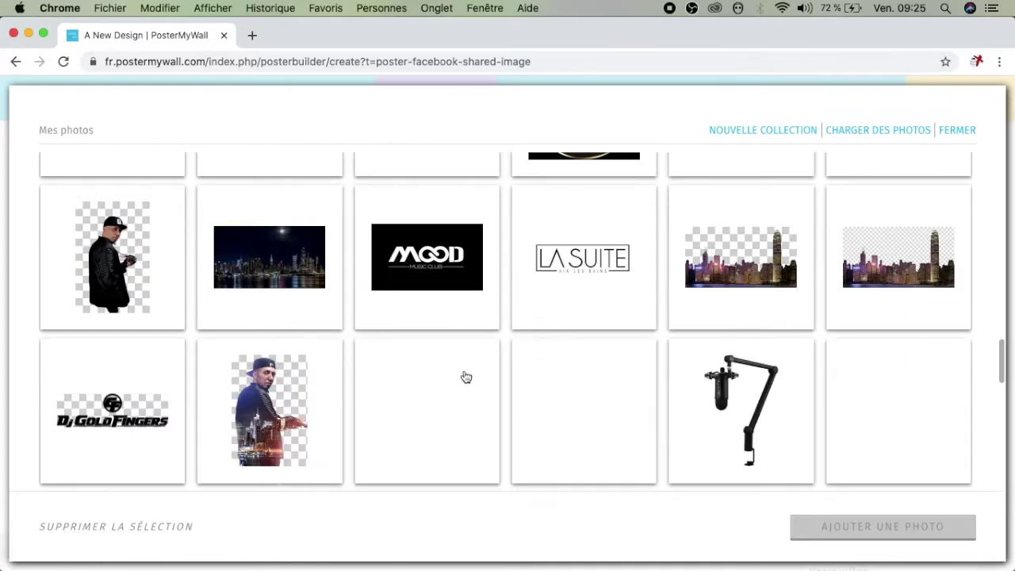
{"action": "scroll", "coordinate": [466, 378], "scroll_direction": "up", "scroll_amount": 20}
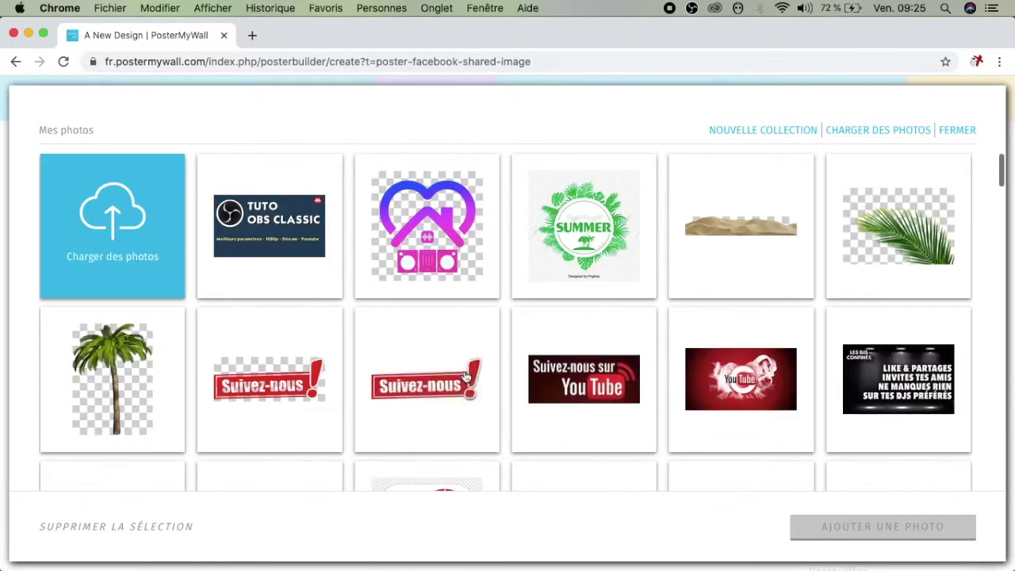
{"action": "left_click", "coordinate": [108, 203]}
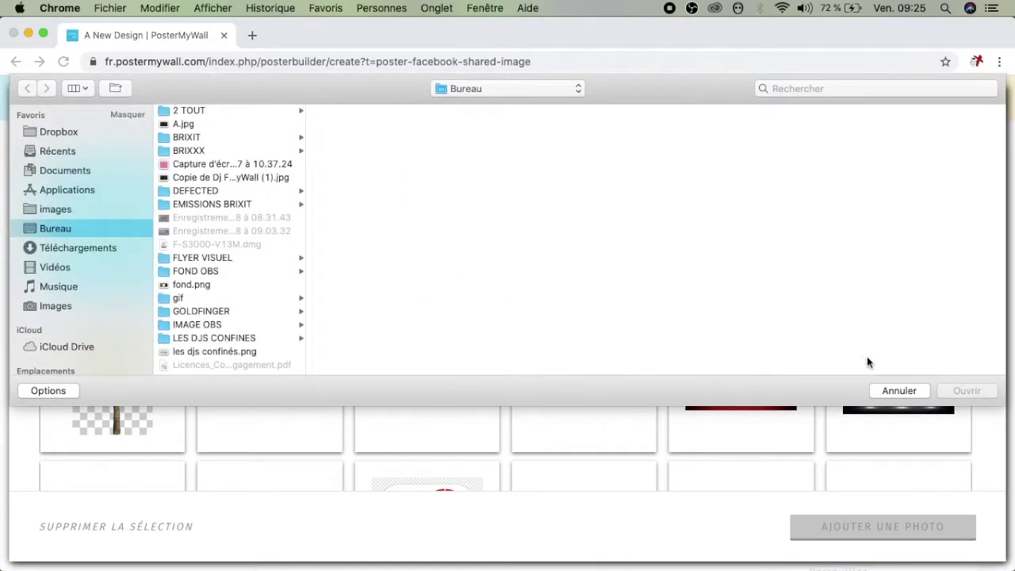
{"action": "left_click", "coordinate": [898, 390]}
- Find the circular Facebook and Instagram logos in the personal photos and add both to the design
{"action": "scroll", "coordinate": [445, 337], "scroll_direction": "down", "scroll_amount": 15}
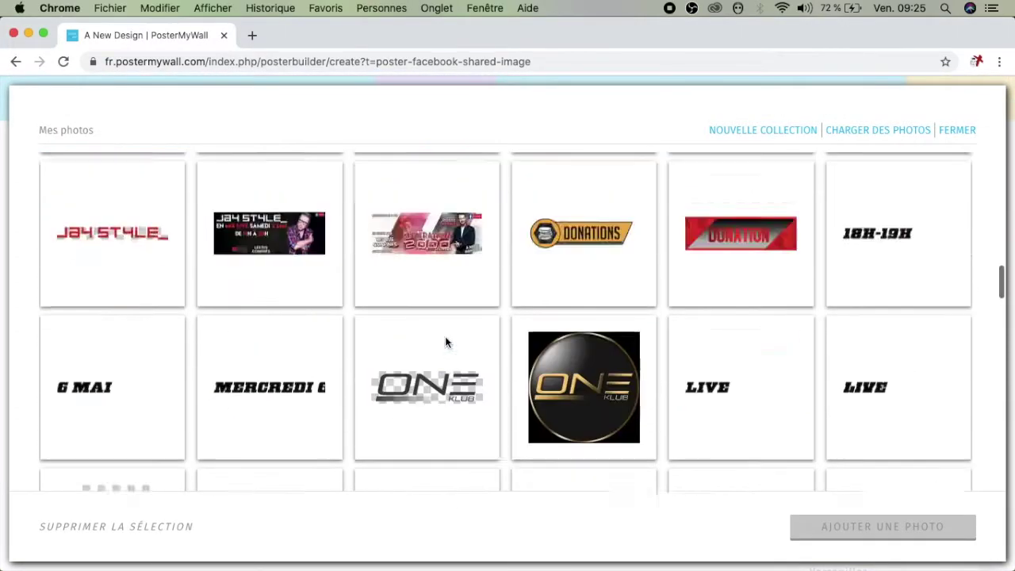
{"action": "scroll", "coordinate": [444, 343], "scroll_direction": "down", "scroll_amount": 10}
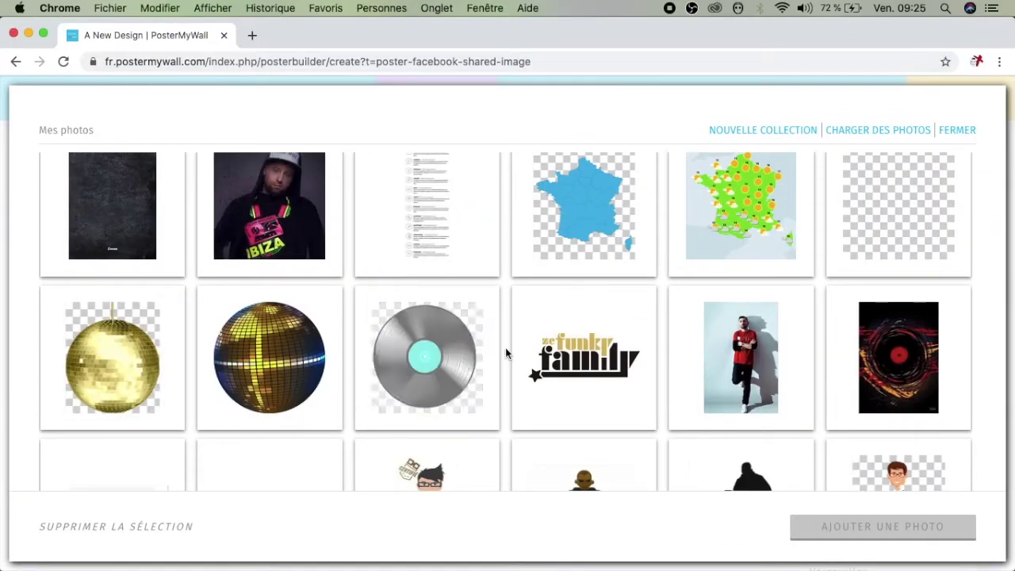
{"action": "scroll", "coordinate": [505, 349], "scroll_direction": "down", "scroll_amount": 2}
{"action": "scroll", "coordinate": [505, 349], "scroll_direction": "down", "scroll_amount": 10}
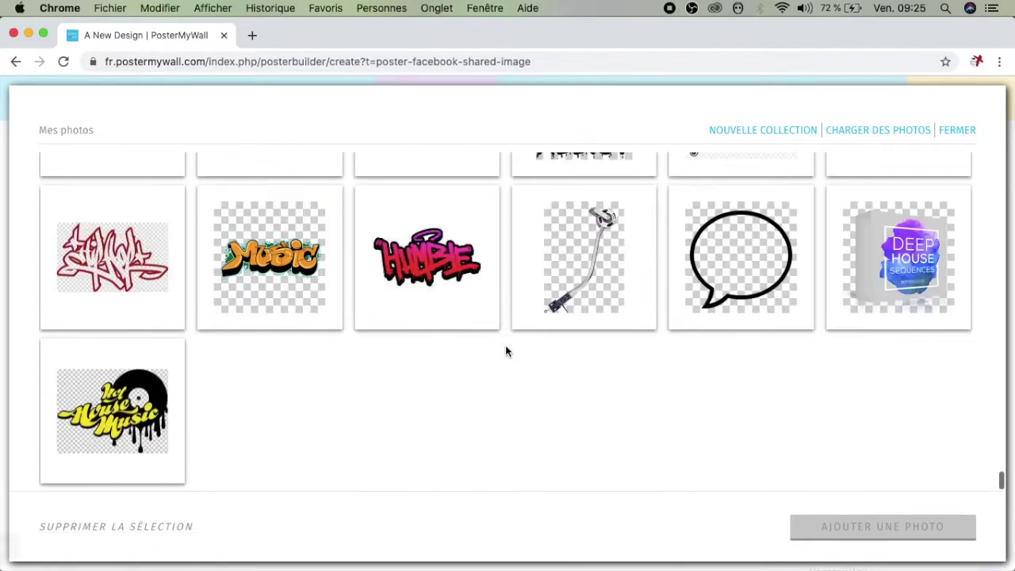
{"action": "scroll", "coordinate": [506, 350], "scroll_direction": "down", "scroll_amount": 15}
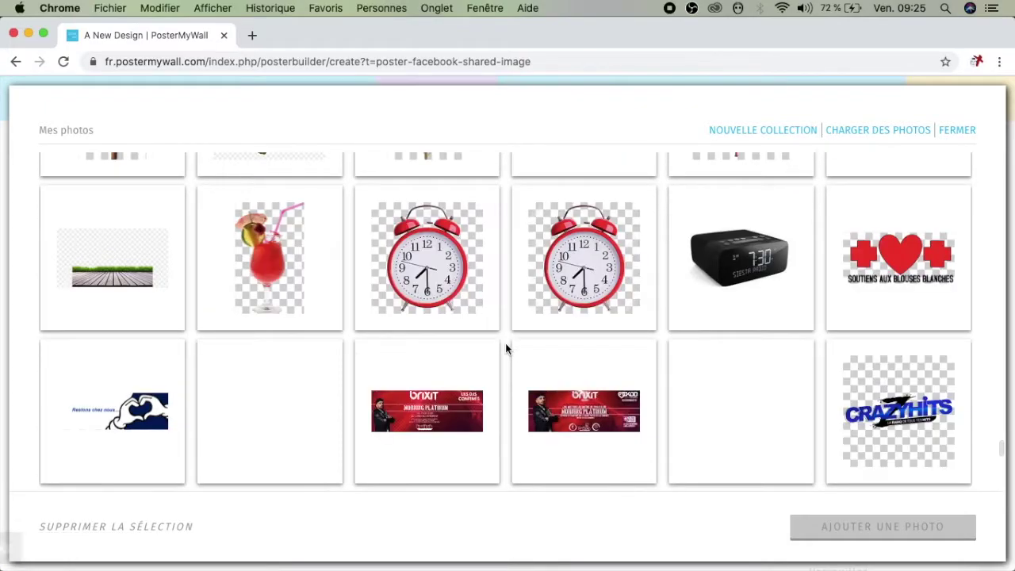
{"action": "scroll", "coordinate": [505, 342], "scroll_direction": "down", "scroll_amount": 15}
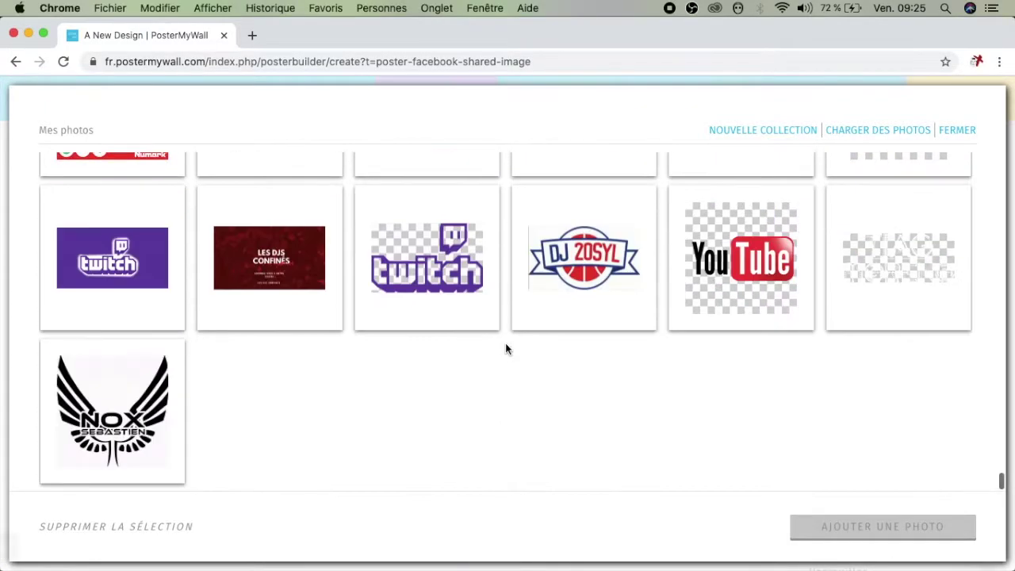
{"action": "scroll", "coordinate": [505, 343], "scroll_direction": "down", "scroll_amount": 10}
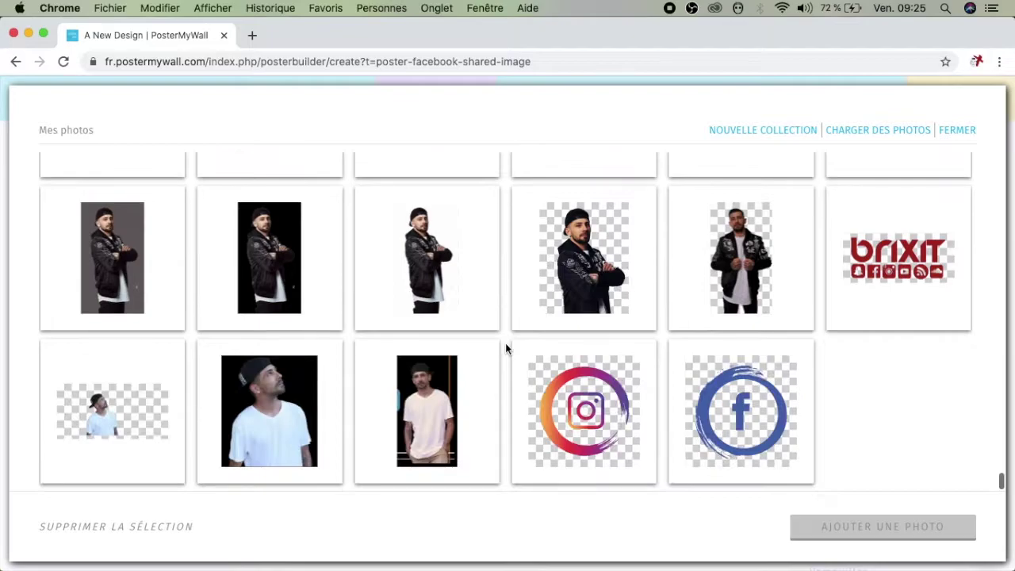
{"action": "left_click", "coordinate": [737, 408]}
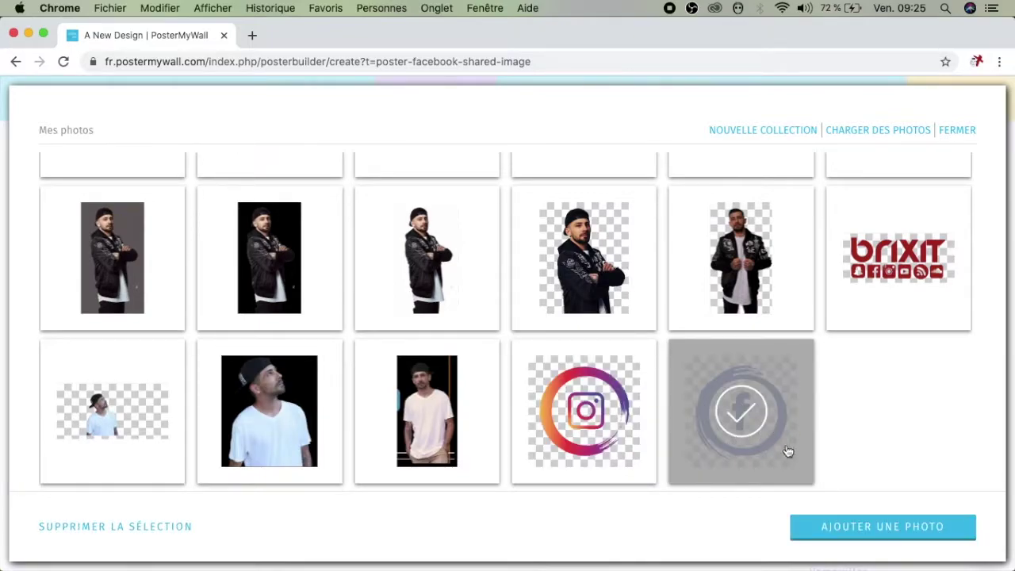
{"action": "left_click", "coordinate": [604, 417]}
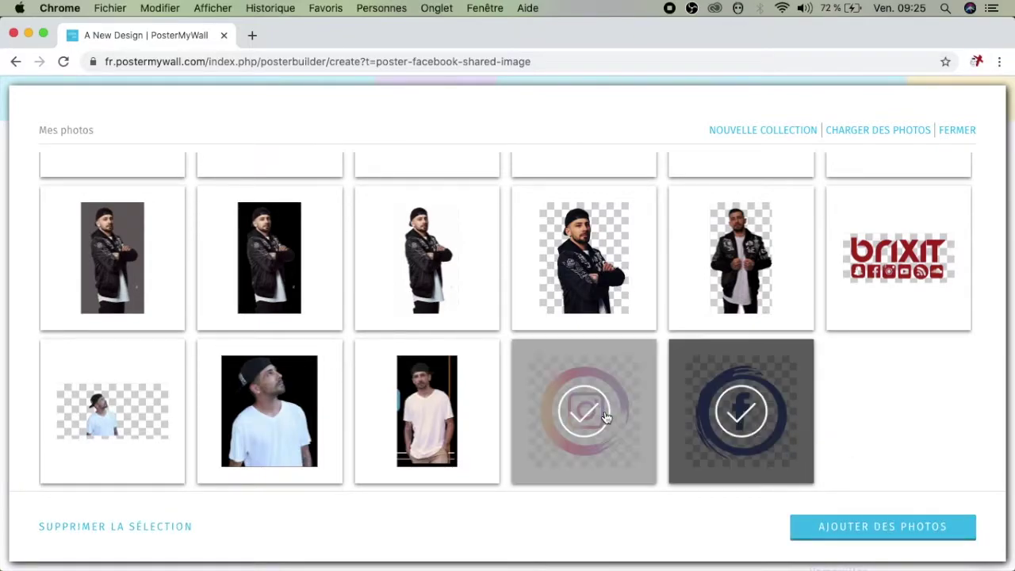
{"action": "left_click", "coordinate": [912, 526]}
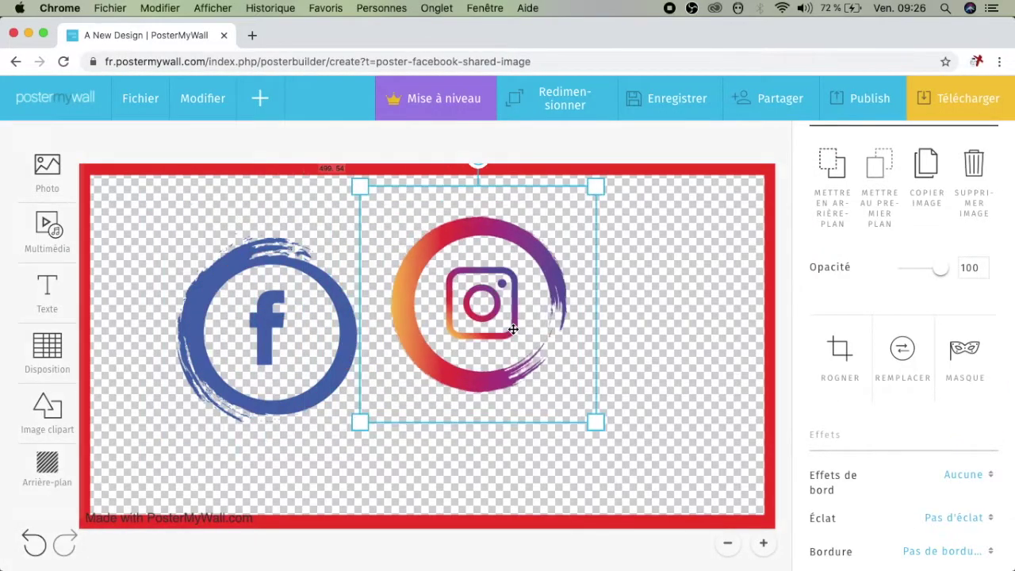
- Shrink both logos and stack them in the frame's upper-left corner, with Instagram above Facebook
{"action": "left_click_drag", "start_coordinate": [370, 189], "coordinate": [520, 326]}
{"action": "left_click_drag", "start_coordinate": [550, 375], "coordinate": [298, 353]}
{"action": "left_click", "coordinate": [206, 262]}
{"action": "left_click_drag", "start_coordinate": [333, 400], "coordinate": [119, 275]}
{"action": "left_click_drag", "start_coordinate": [163, 310], "coordinate": [158, 306]}
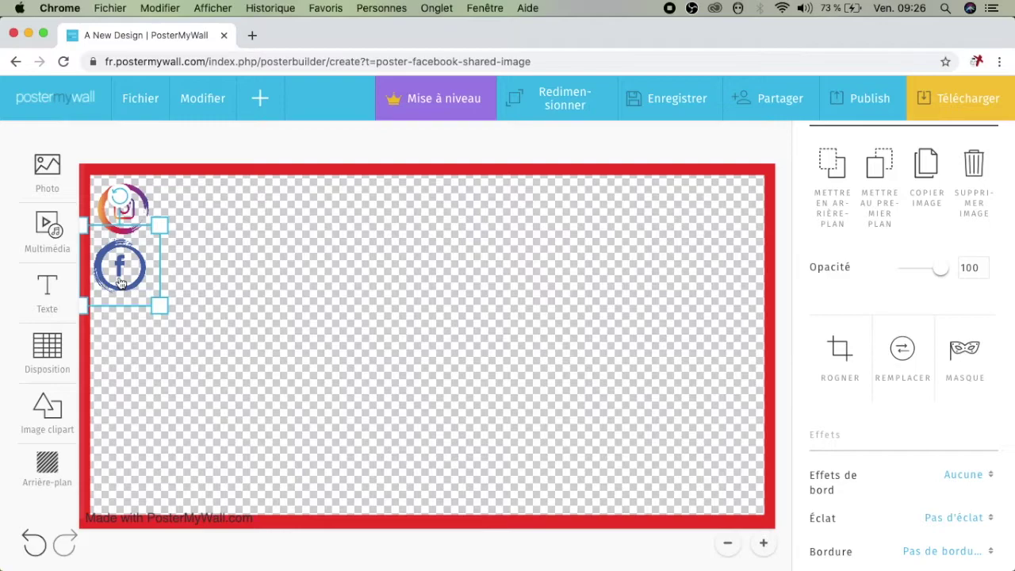
- Move the Facebook logo to the frame's lower-left corner and the Instagram logo to its lower-right corner
{"action": "left_click", "coordinate": [235, 439]}
{"action": "left_click_drag", "start_coordinate": [121, 277], "coordinate": [125, 483]}
{"action": "left_click_drag", "start_coordinate": [129, 214], "coordinate": [739, 489]}
{"action": "left_click", "coordinate": [398, 440]}
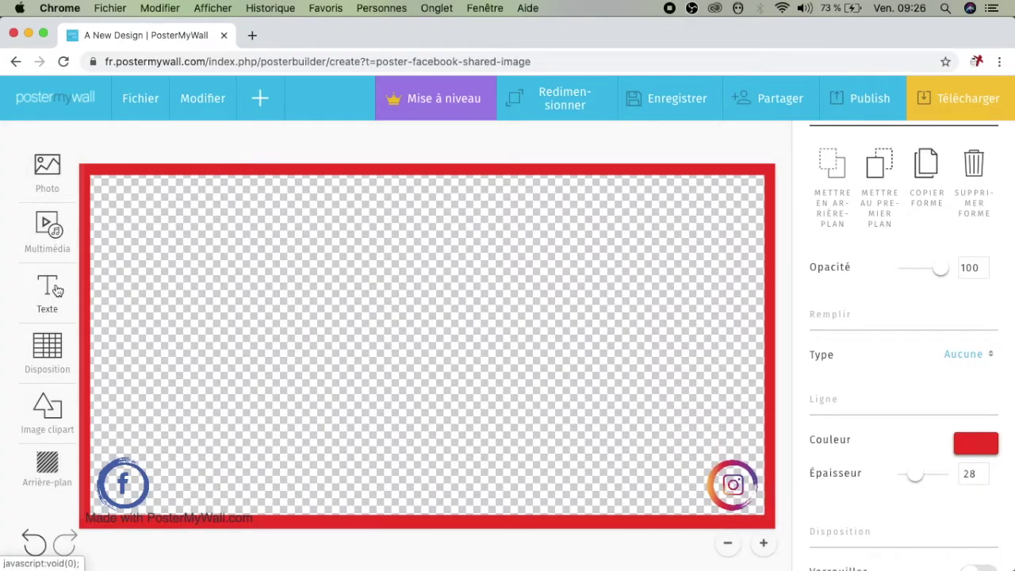
{"action": "left_click", "coordinate": [57, 290]}
{"action": "left_click", "coordinate": [95, 287]}
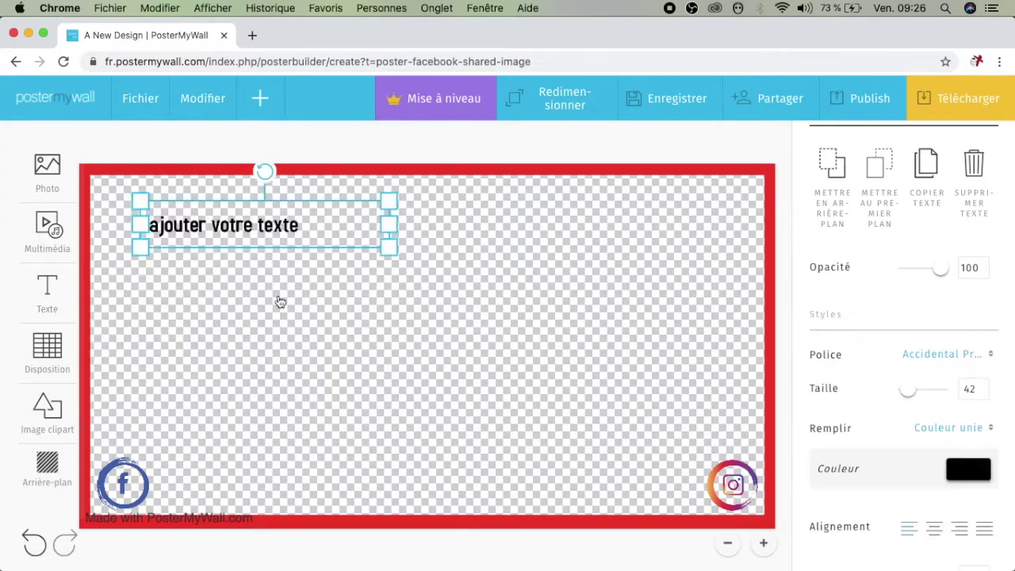
{"action": "left_click", "coordinate": [313, 230]}
{"action": "left_click_drag", "start_coordinate": [312, 230], "coordinate": [145, 222]}
{"action": "key", "text": "BackSpace"}
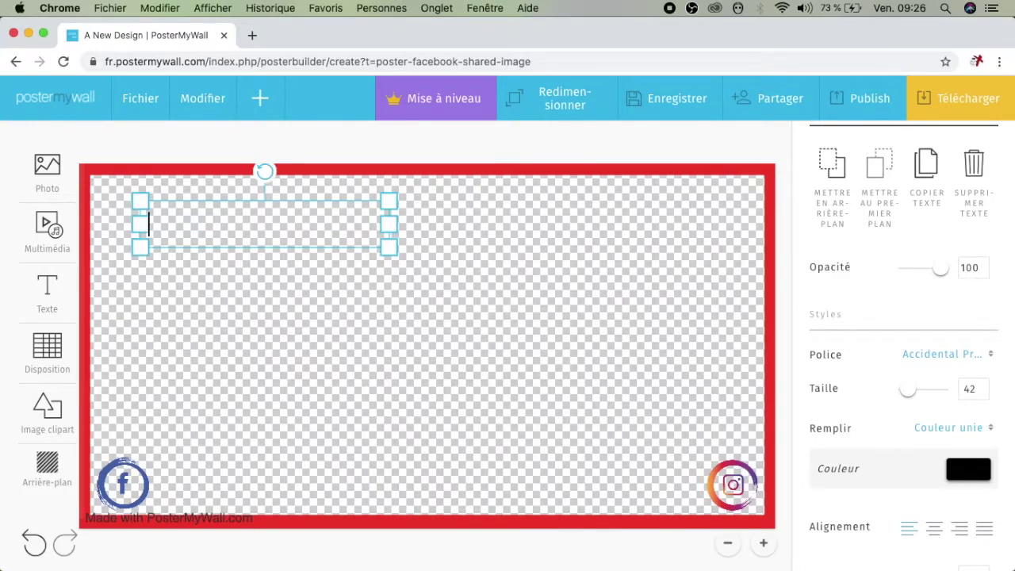
{"action": "type", "text": "@djbrixit"}
{"action": "left_click_drag", "start_coordinate": [388, 230], "coordinate": [209, 485]}
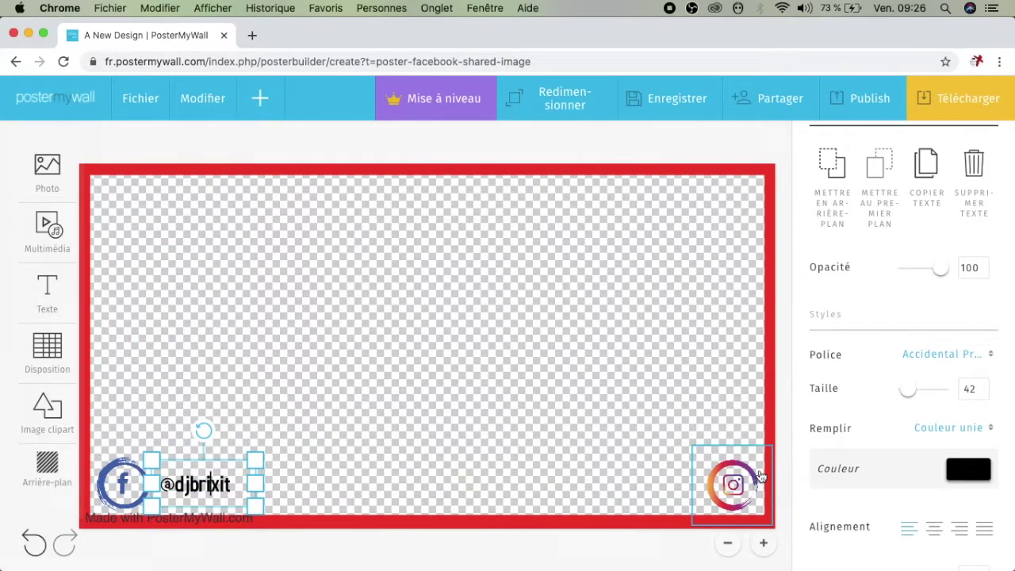
{"action": "left_click", "coordinate": [968, 472]}
{"action": "left_click", "coordinate": [832, 375]}
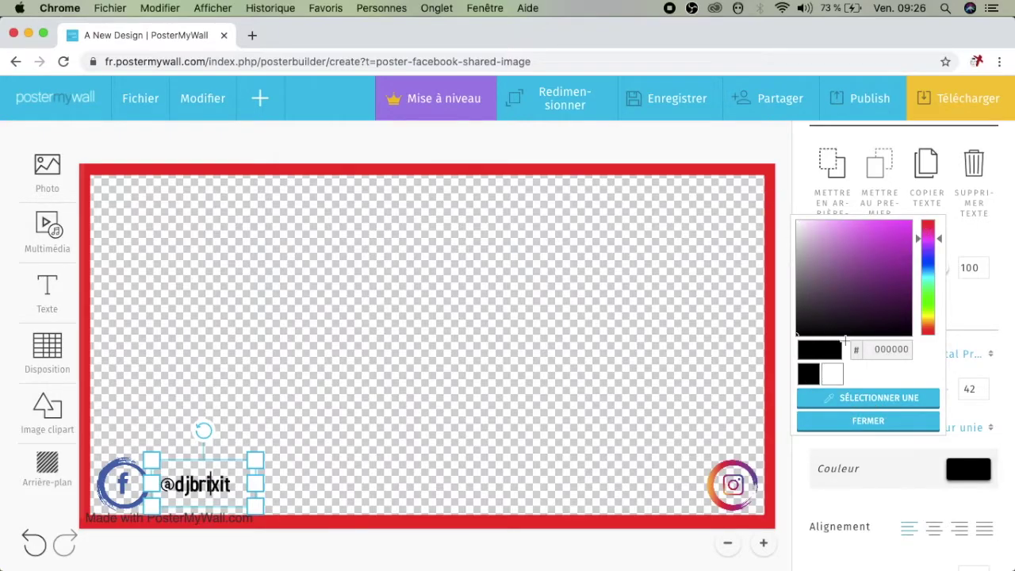
{"action": "left_click", "coordinate": [881, 399]}
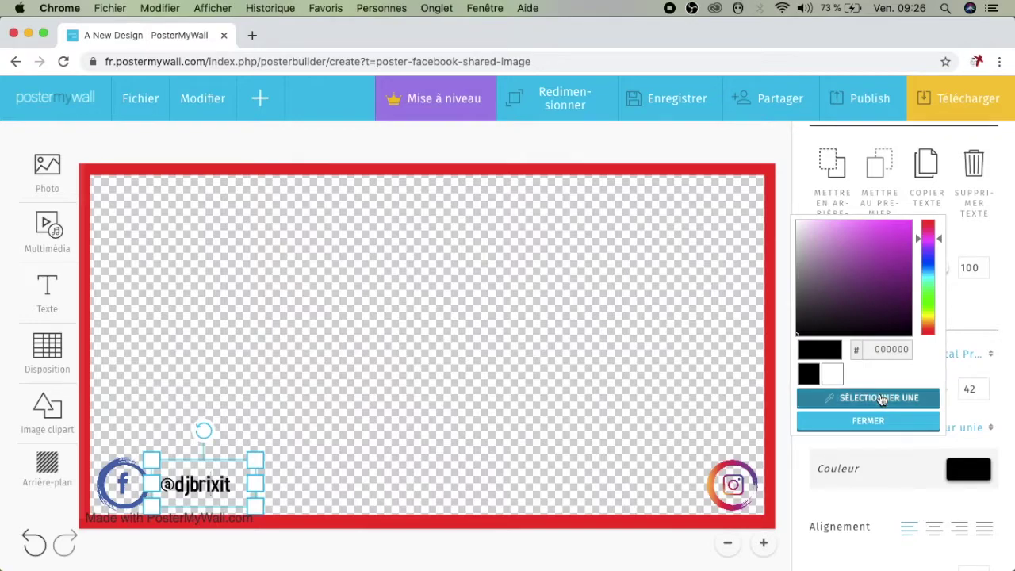
{"action": "left_click", "coordinate": [775, 269]}
{"action": "left_click", "coordinate": [776, 271]}
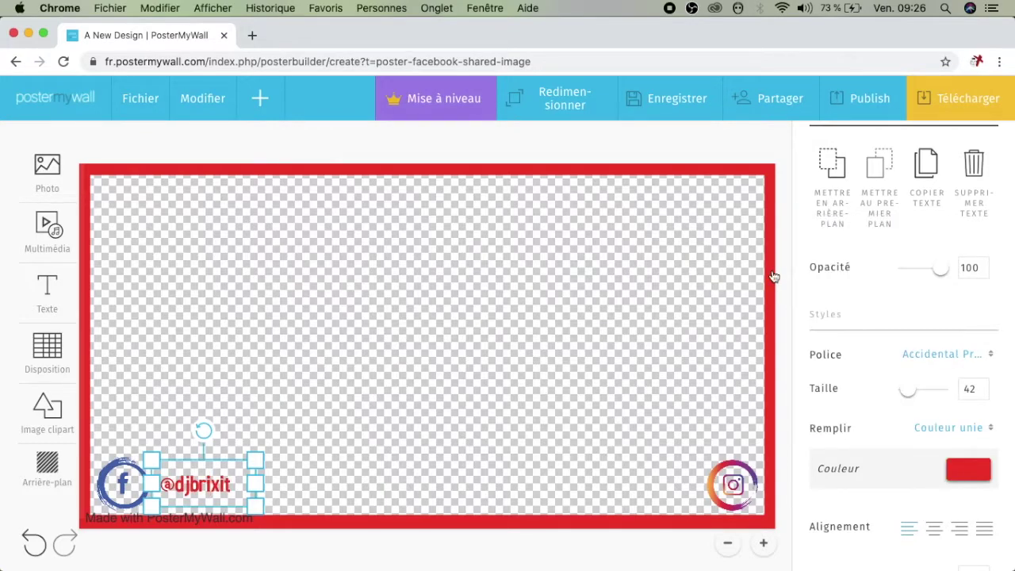
{"action": "left_click", "coordinate": [298, 344]}
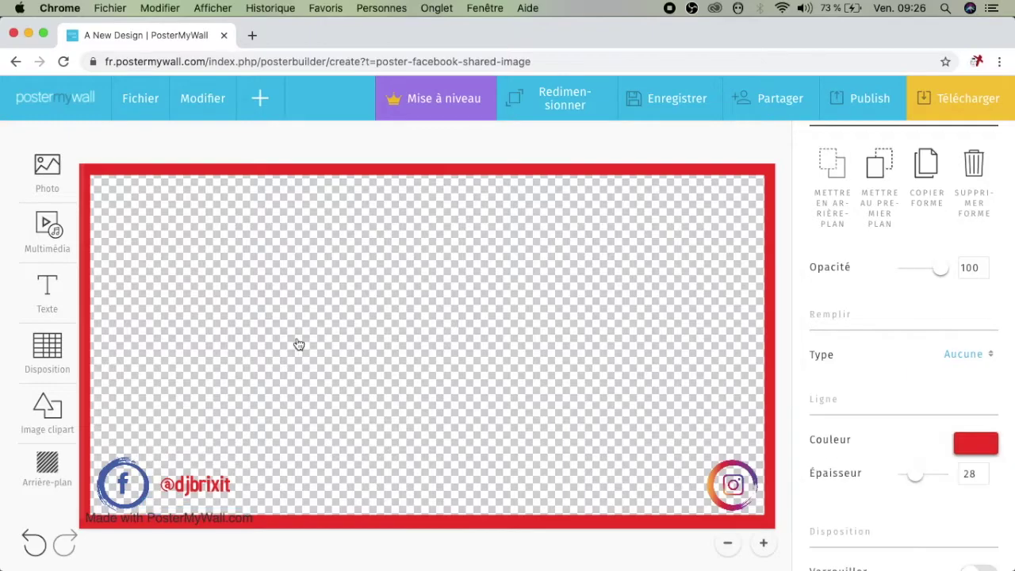
- Tint the Facebook logo with the red sampled from the frame, at a tint opacity of 100
{"action": "left_click", "coordinate": [127, 480]}
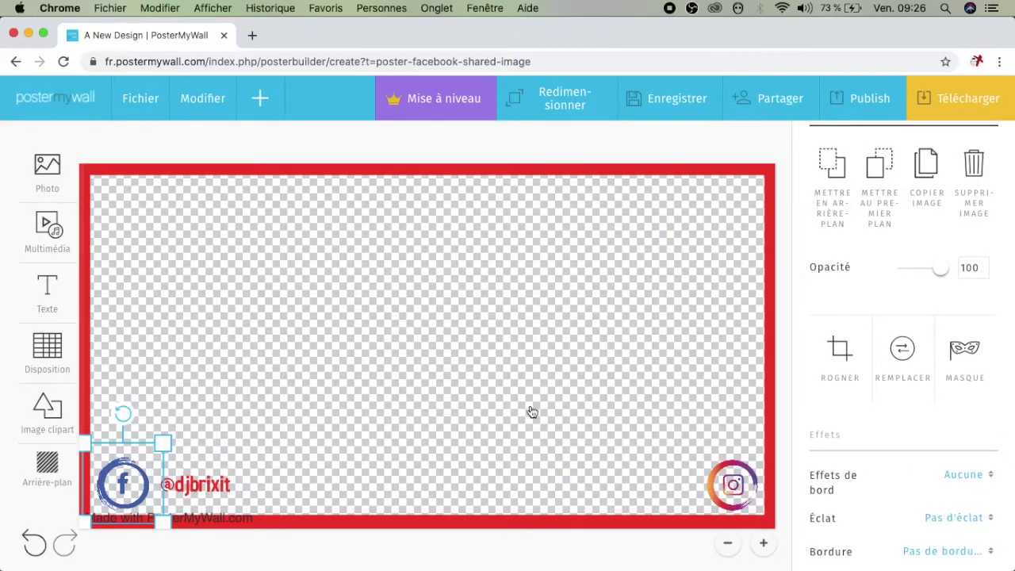
{"action": "scroll", "coordinate": [903, 428], "scroll_direction": "down", "scroll_amount": 5}
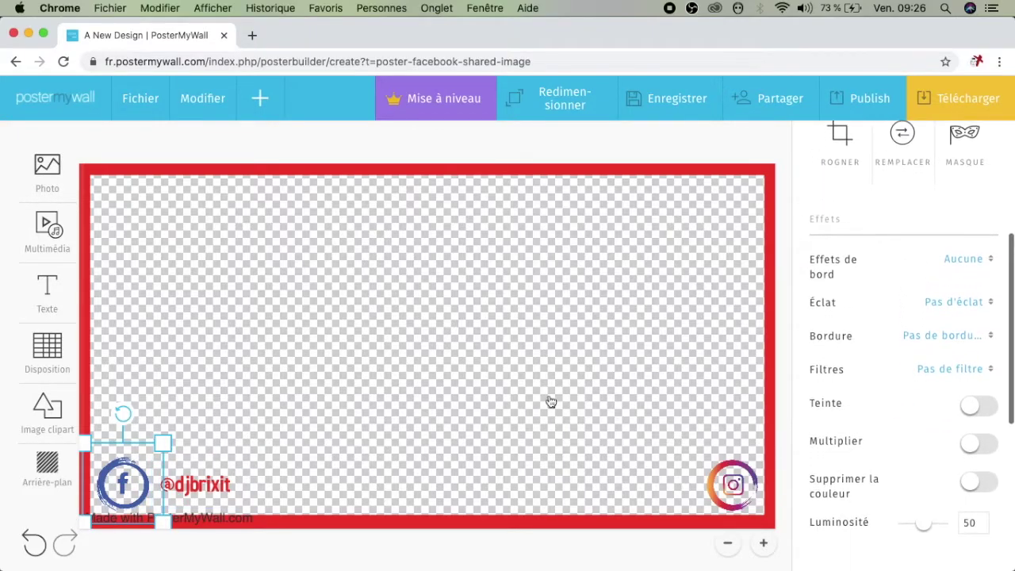
{"action": "scroll", "coordinate": [846, 423], "scroll_direction": "down", "scroll_amount": 1}
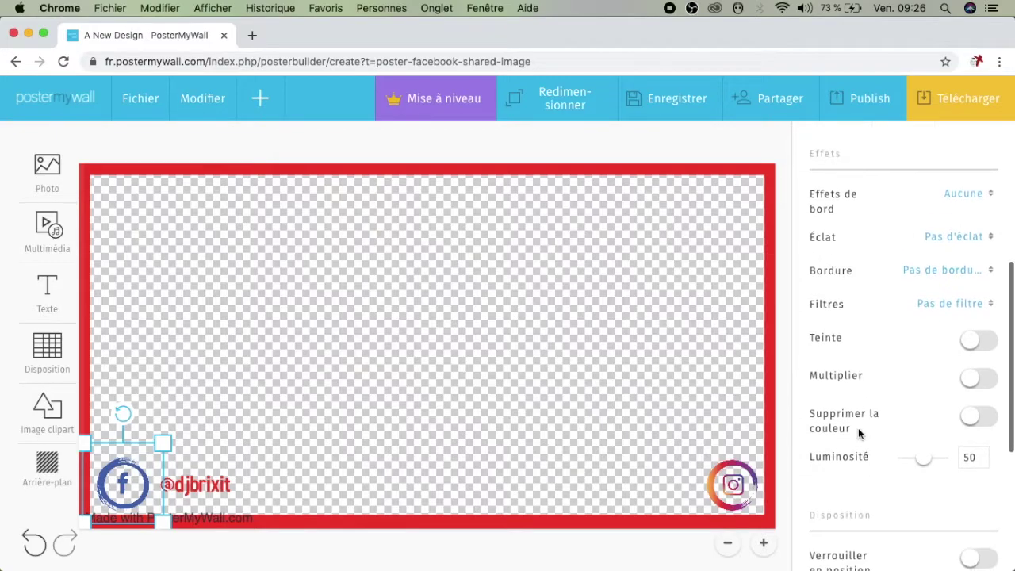
{"action": "left_click", "coordinate": [983, 341]}
{"action": "left_click", "coordinate": [967, 386]}
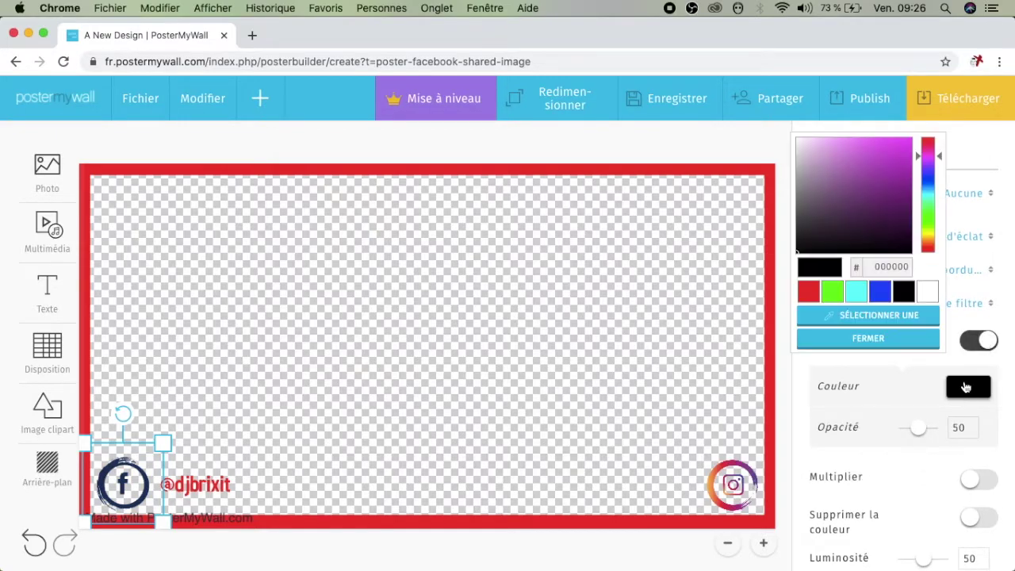
{"action": "left_click", "coordinate": [852, 317]}
{"action": "left_click", "coordinate": [774, 295]}
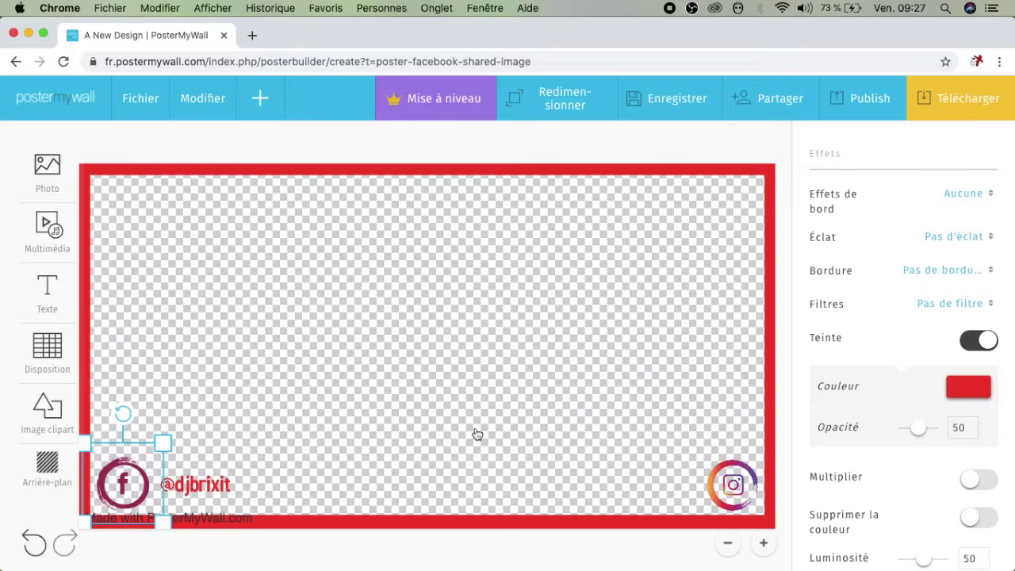
{"action": "left_click_drag", "start_coordinate": [918, 431], "coordinate": [935, 432]}
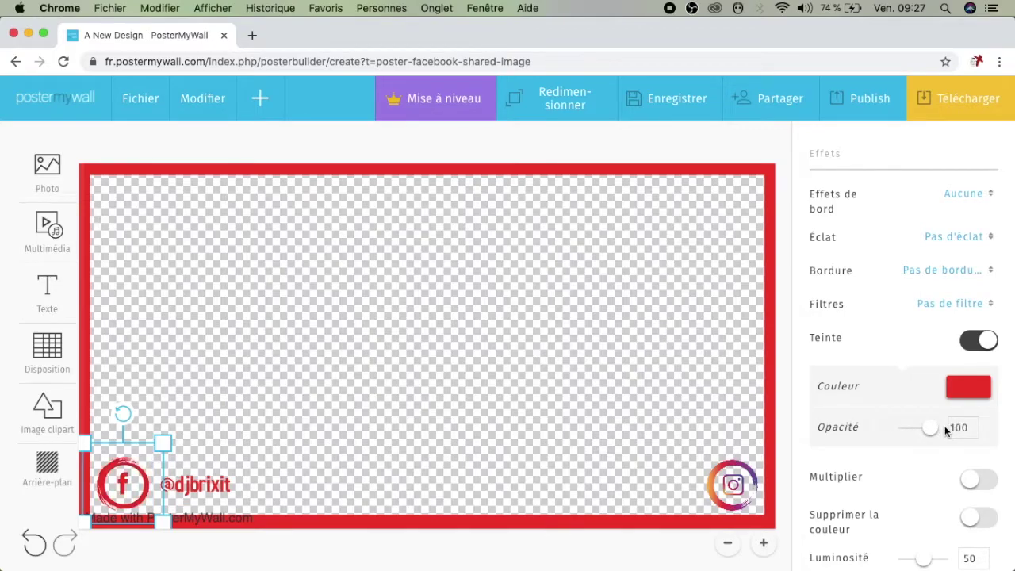
{"action": "left_click", "coordinate": [506, 431]}
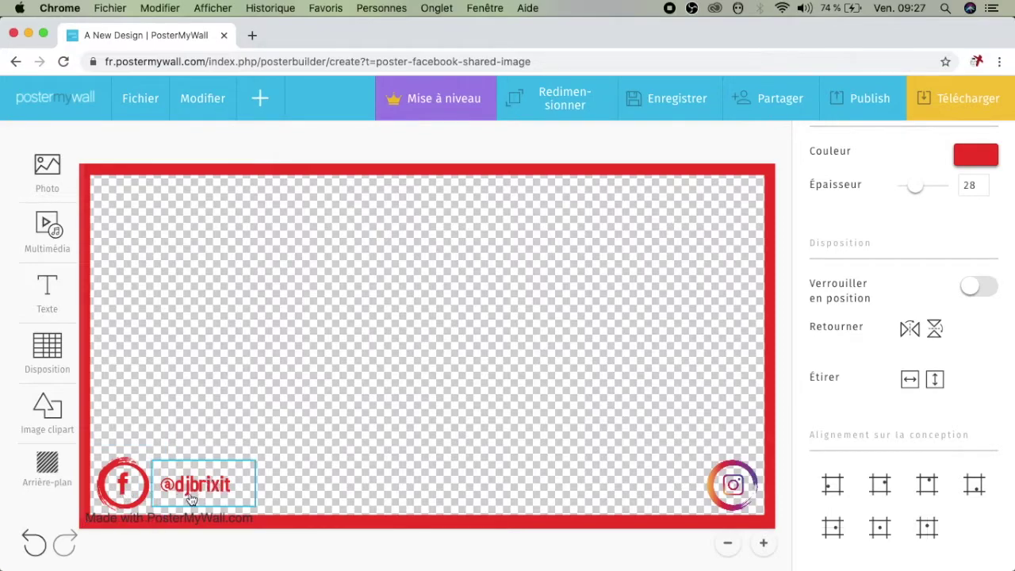
- Add a square shape from the shape library to the design
{"action": "left_click", "coordinate": [56, 405]}
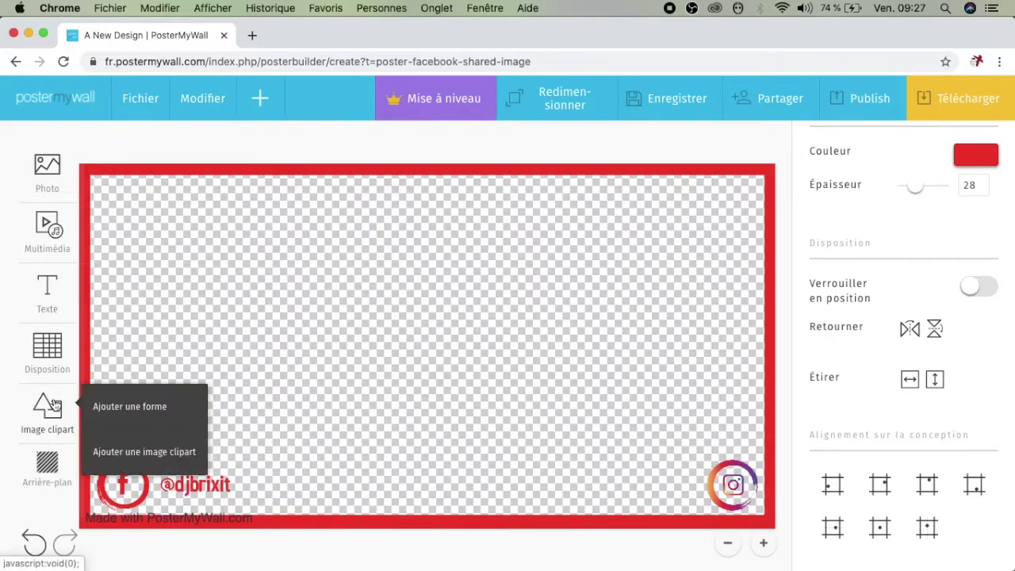
{"action": "left_click", "coordinate": [104, 406]}
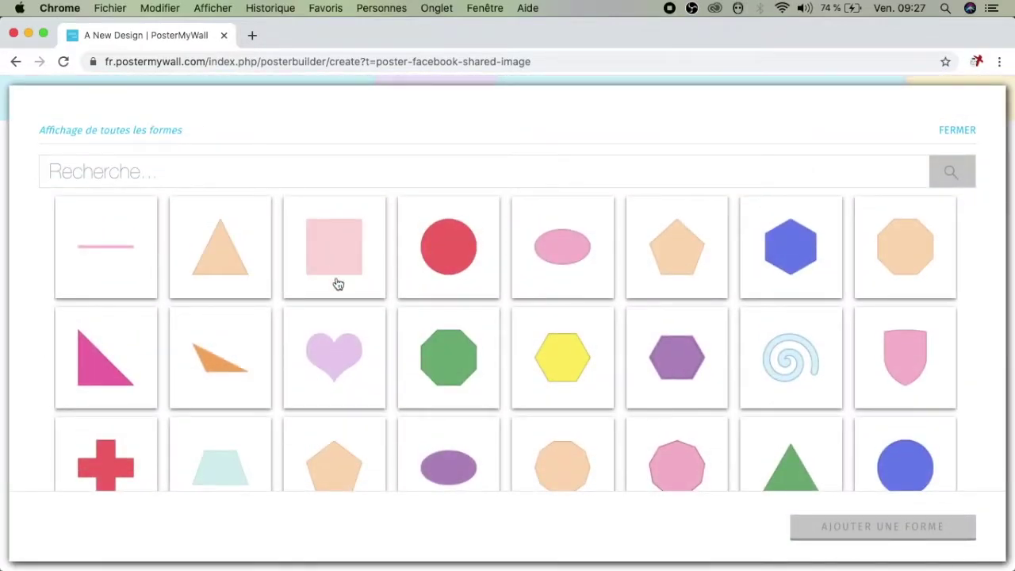
{"action": "left_click", "coordinate": [339, 256]}
{"action": "left_click", "coordinate": [872, 523]}
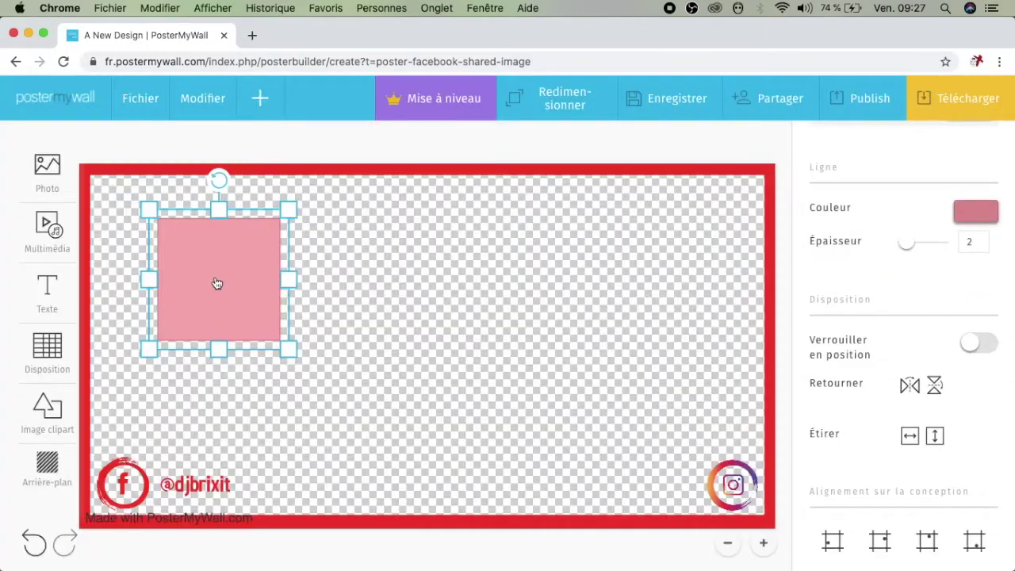
- Stretch the square into a low band across the frame's bottom and send it behind the logos, text and frame
{"action": "left_click_drag", "start_coordinate": [217, 283], "coordinate": [147, 451]}
{"action": "left_click_drag", "start_coordinate": [225, 452], "coordinate": [775, 413]}
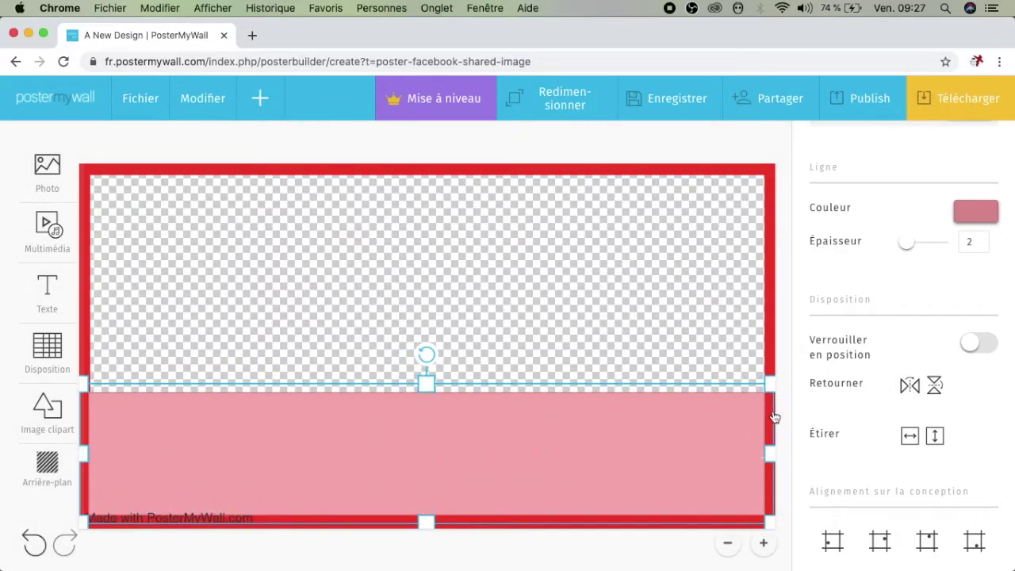
{"action": "left_click_drag", "start_coordinate": [428, 382], "coordinate": [426, 442]}
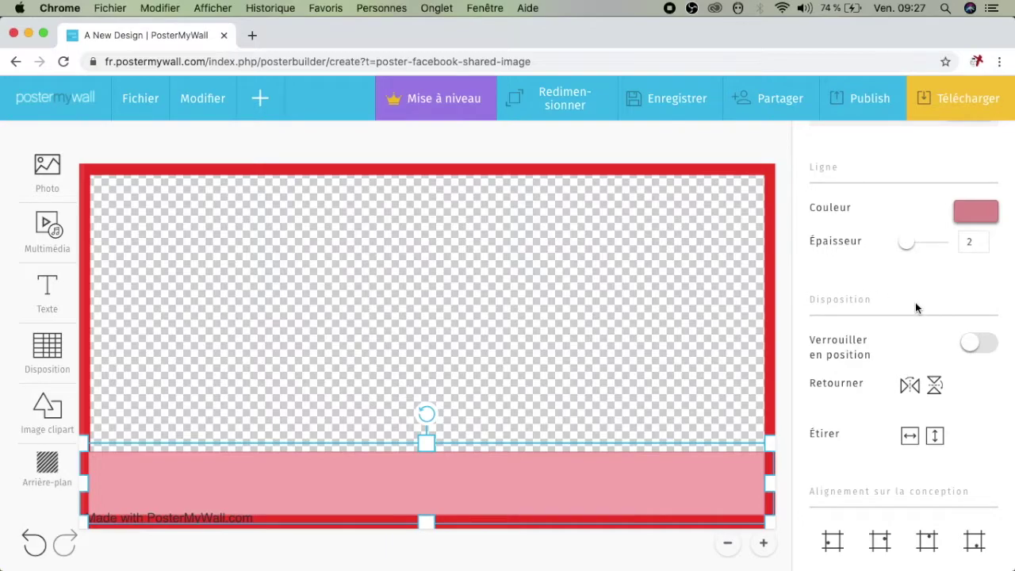
{"action": "scroll", "coordinate": [916, 307], "scroll_direction": "up", "scroll_amount": 6}
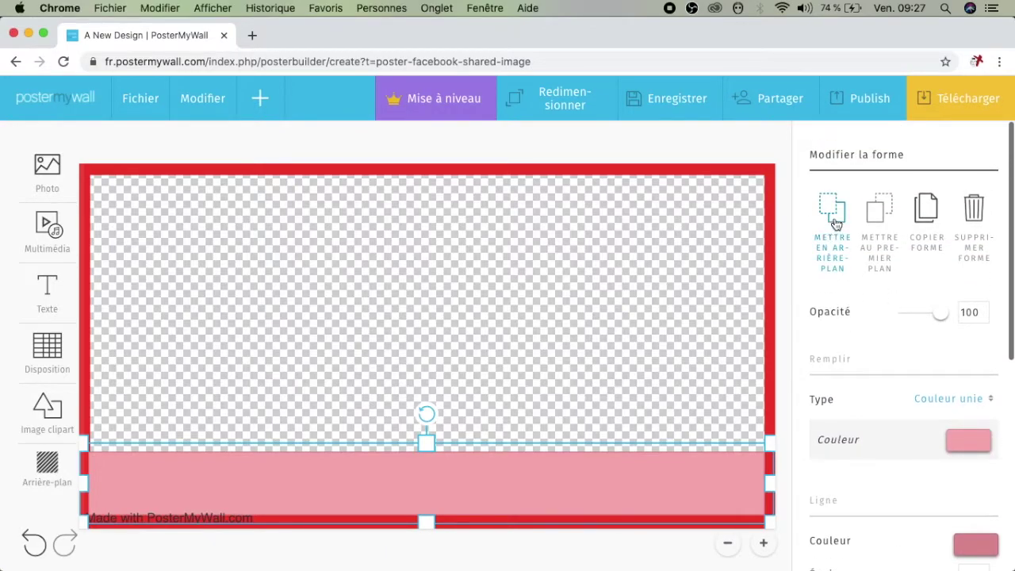
{"action": "left_click", "coordinate": [837, 222]}
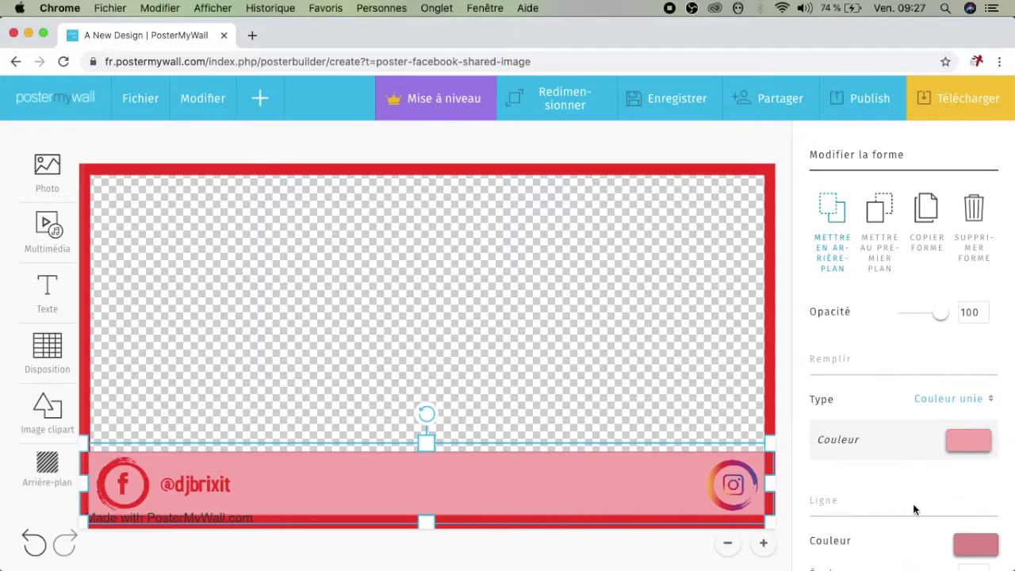
- Set both the fill and the outline of the bottom band to black
{"action": "left_click", "coordinate": [969, 444]}
{"action": "left_click", "coordinate": [927, 347]}
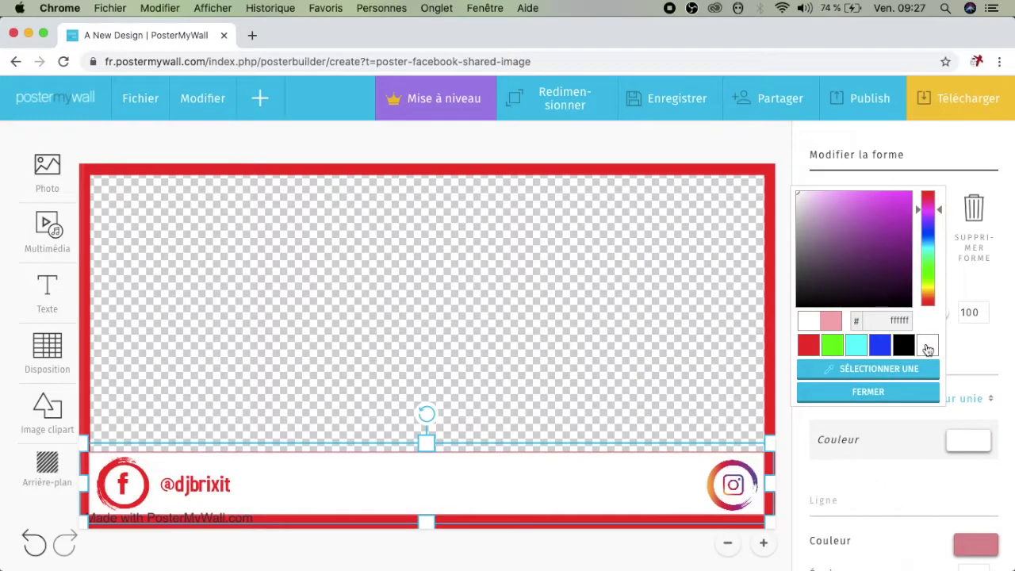
{"action": "left_click", "coordinate": [900, 351]}
{"action": "left_click", "coordinate": [881, 394]}
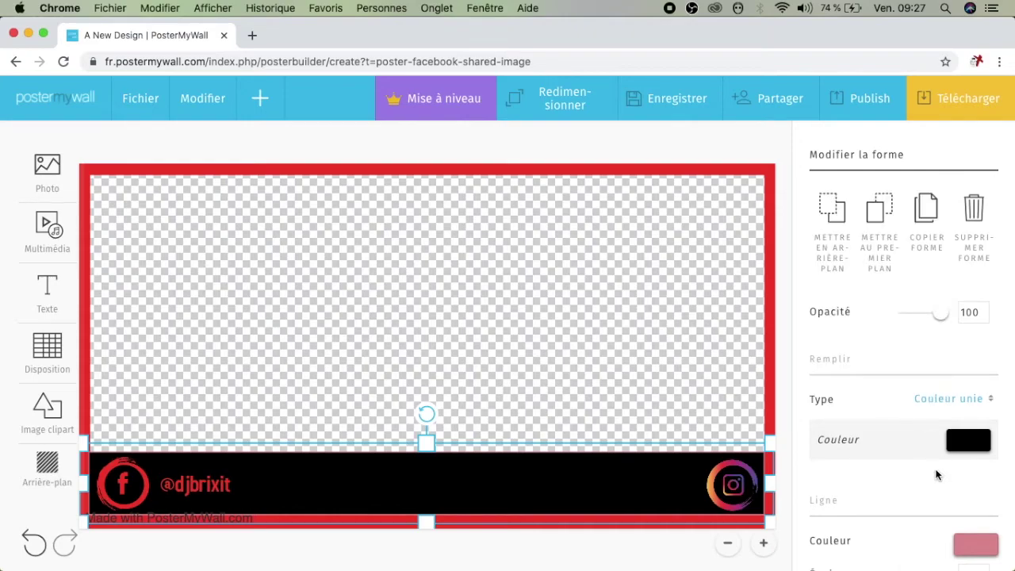
{"action": "scroll", "coordinate": [937, 477], "scroll_direction": "down", "scroll_amount": 2}
{"action": "left_click", "coordinate": [975, 463]}
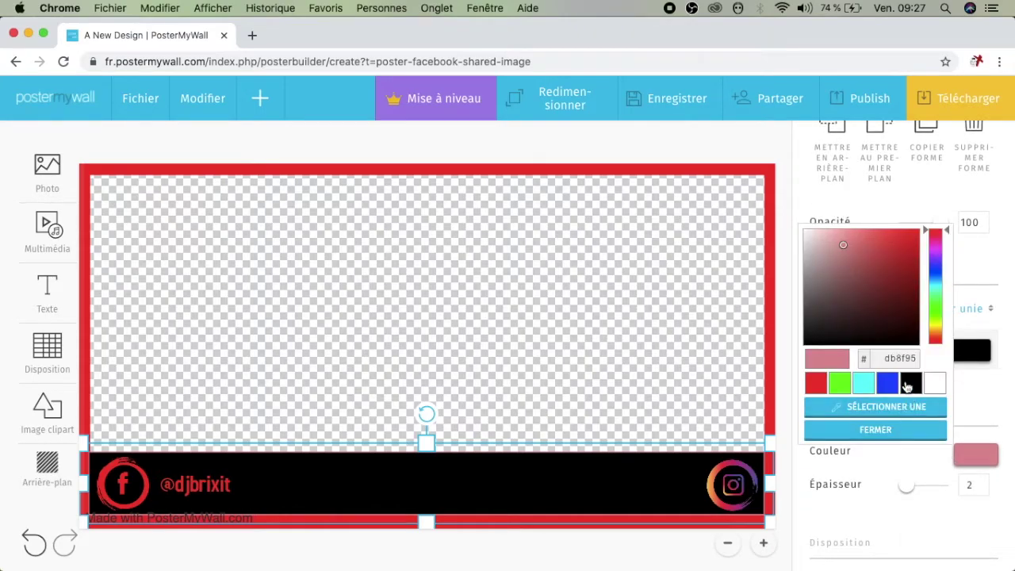
{"action": "left_click", "coordinate": [910, 383]}
{"action": "left_click", "coordinate": [872, 429]}
{"action": "left_click", "coordinate": [448, 320]}
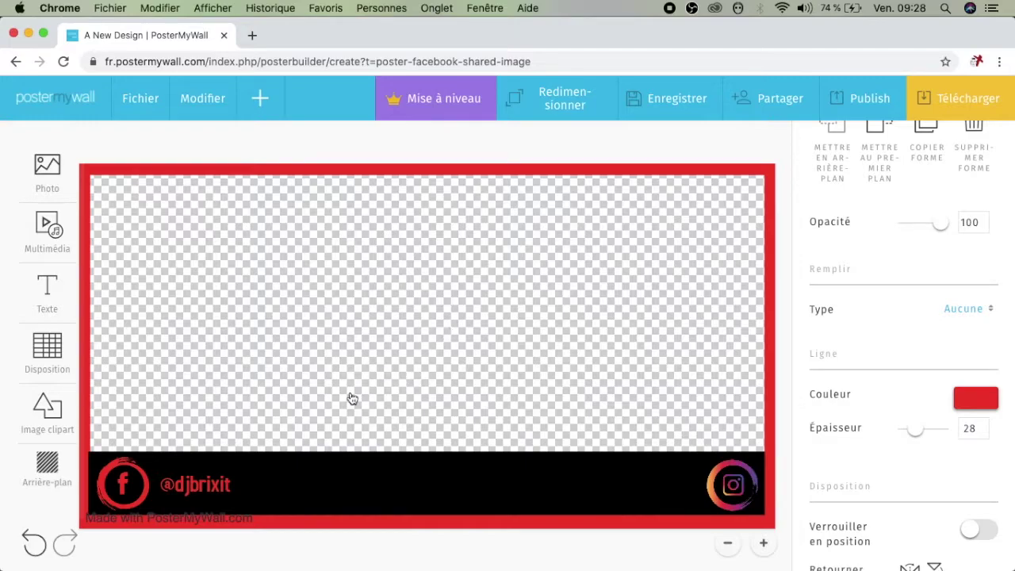
- Adjust the black band's left end to line up with the inner edge of the red frame
{"action": "left_click", "coordinate": [343, 463]}
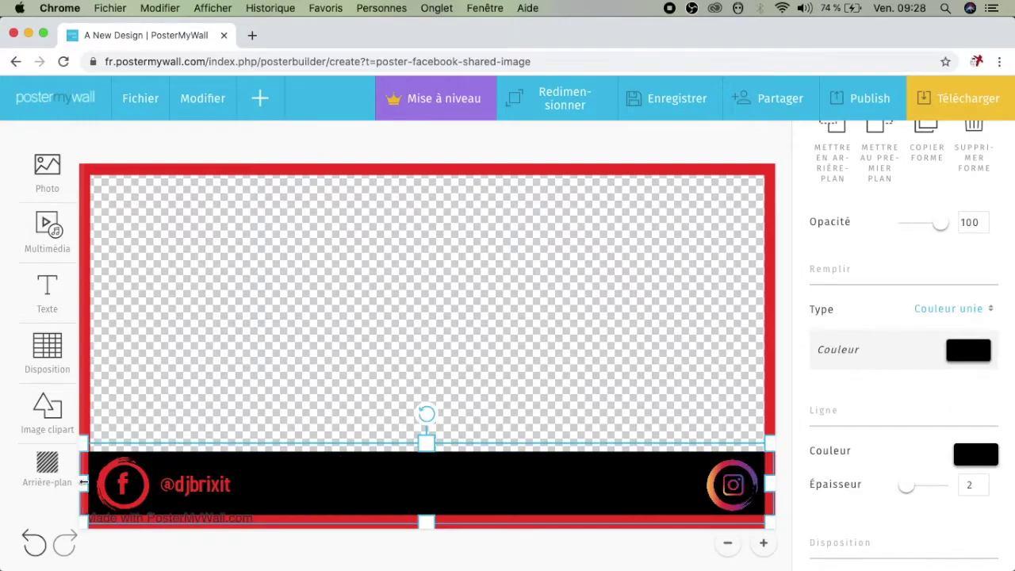
{"action": "left_click_drag", "start_coordinate": [83, 482], "coordinate": [84, 483]}
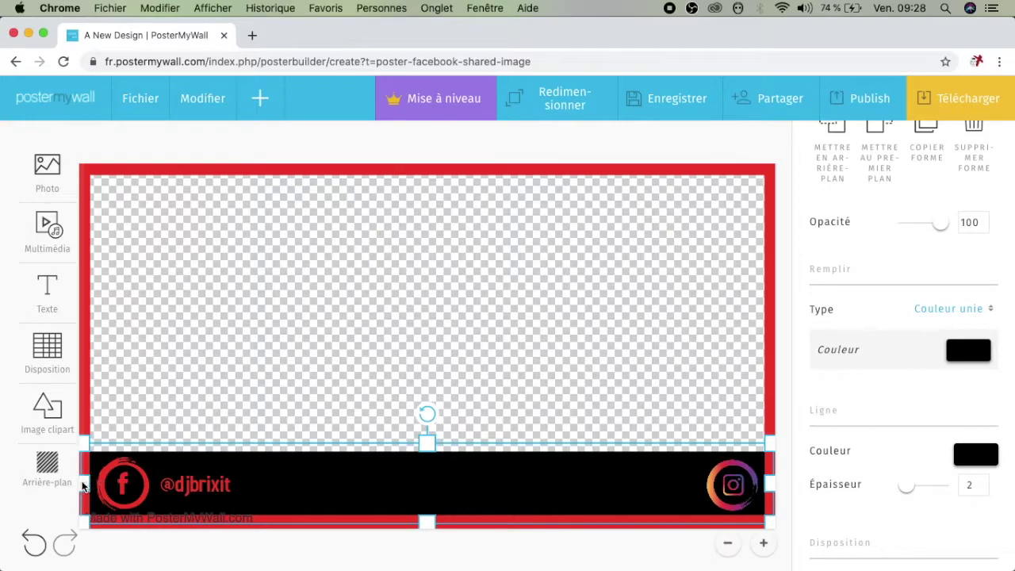
{"action": "left_click", "coordinate": [353, 351]}
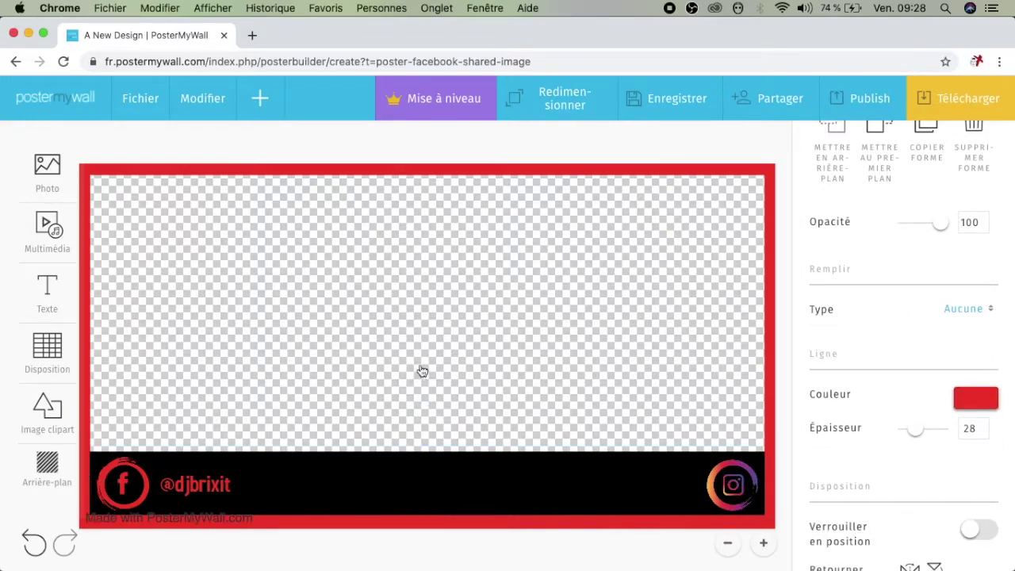
- Add the white-background photo of the man with crossed arms from the personal photos and place it above the Facebook logo
{"action": "left_click", "coordinate": [47, 167]}
{"action": "left_click", "coordinate": [158, 163]}
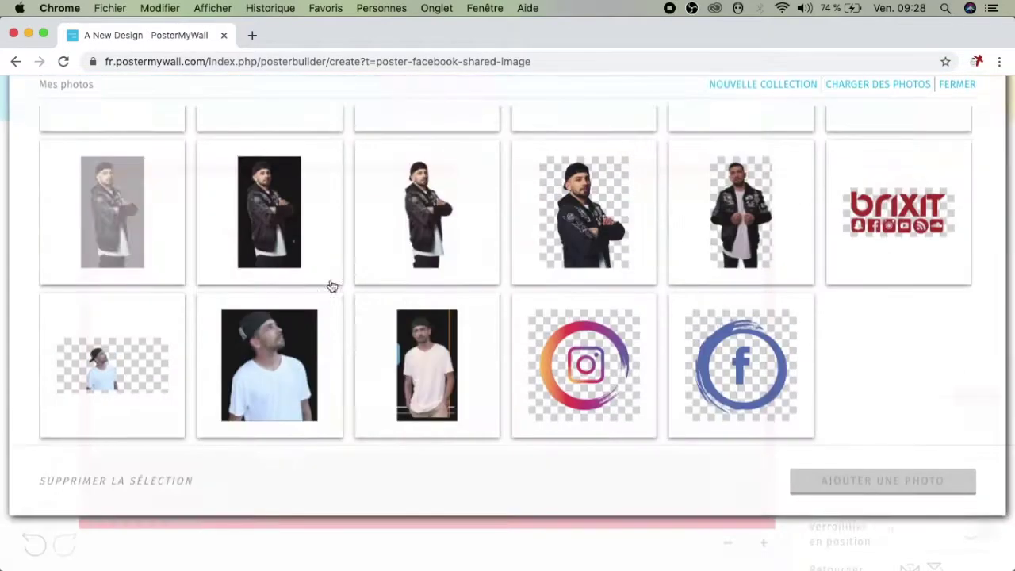
{"action": "left_click", "coordinate": [428, 262]}
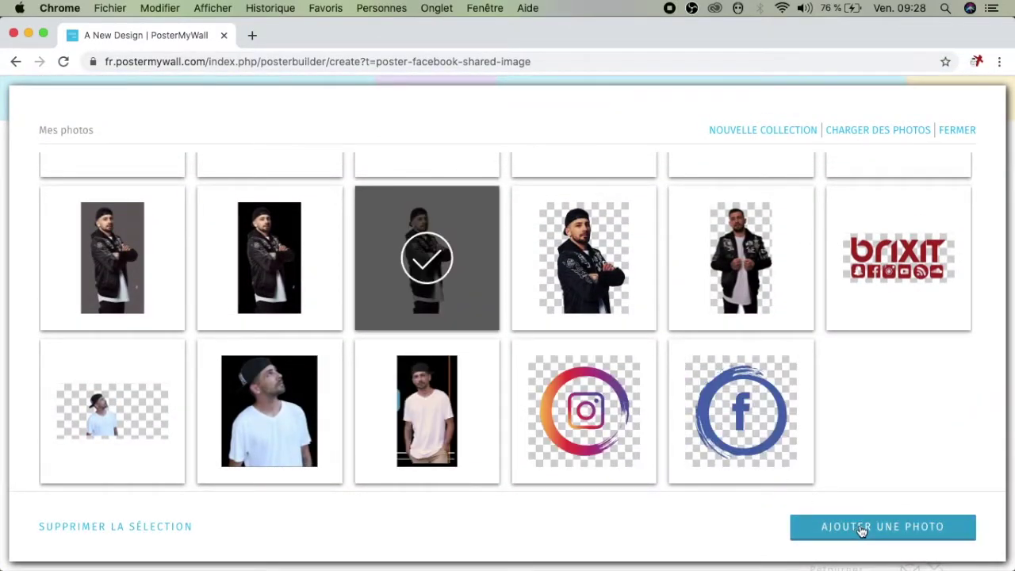
{"action": "left_click", "coordinate": [861, 527]}
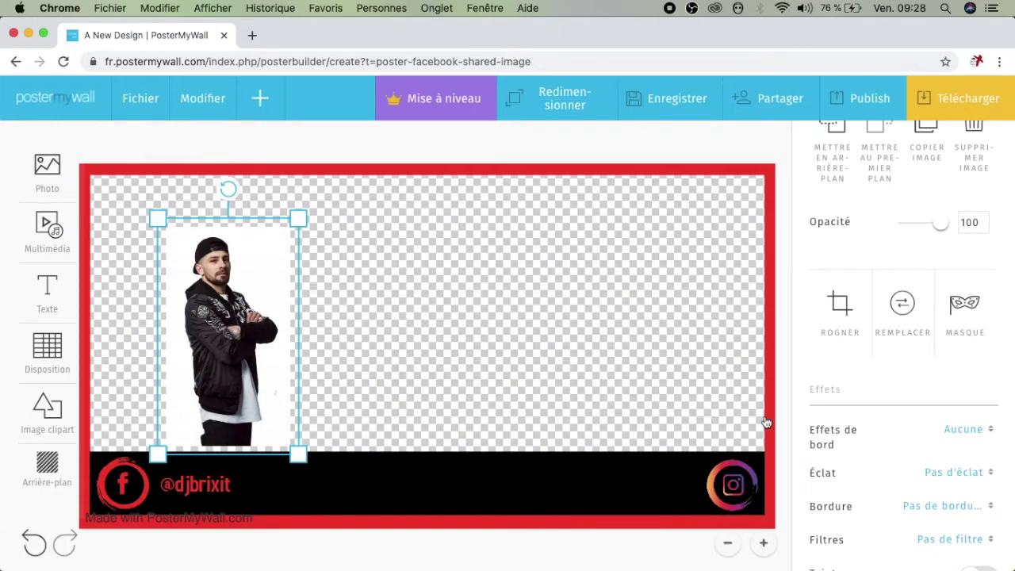
{"action": "left_click_drag", "start_coordinate": [235, 337], "coordinate": [128, 347]}
- Remove the white colour from the man's photo with a tolerance of 30 and shrink the photo slightly
{"action": "scroll", "coordinate": [825, 347], "scroll_direction": "down", "scroll_amount": 5}
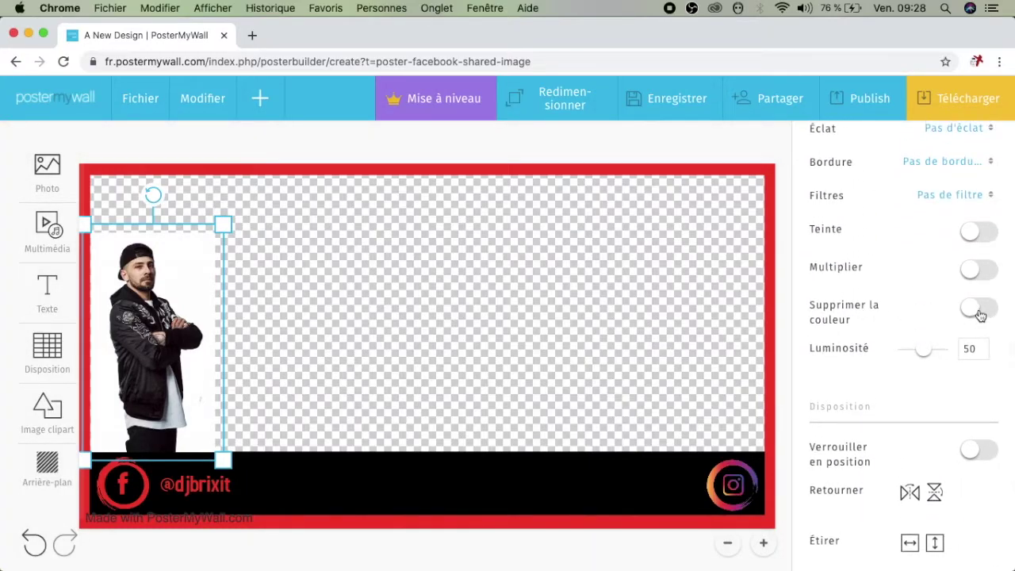
{"action": "left_click", "coordinate": [979, 310]}
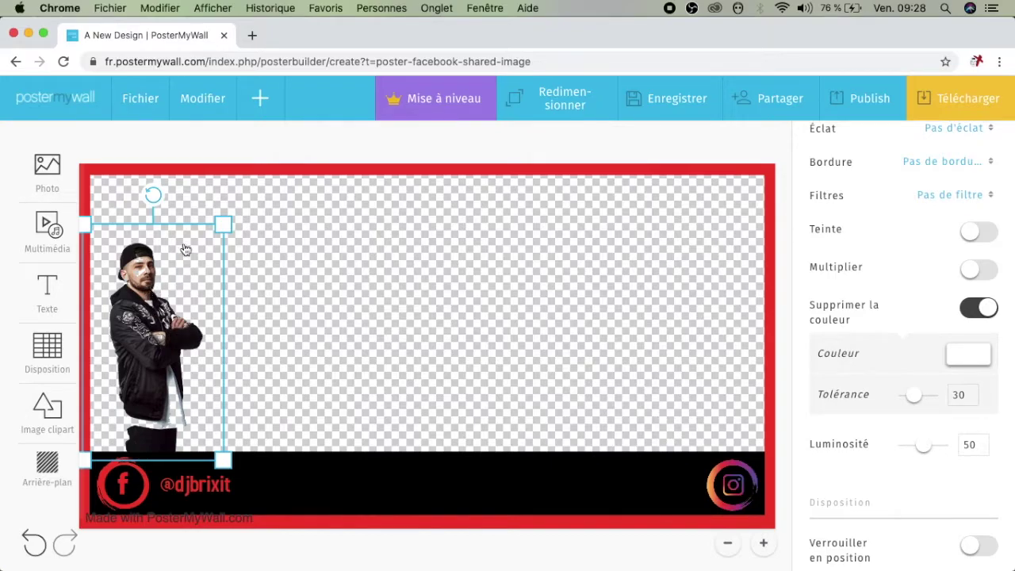
{"action": "left_click_drag", "start_coordinate": [221, 224], "coordinate": [236, 261]}
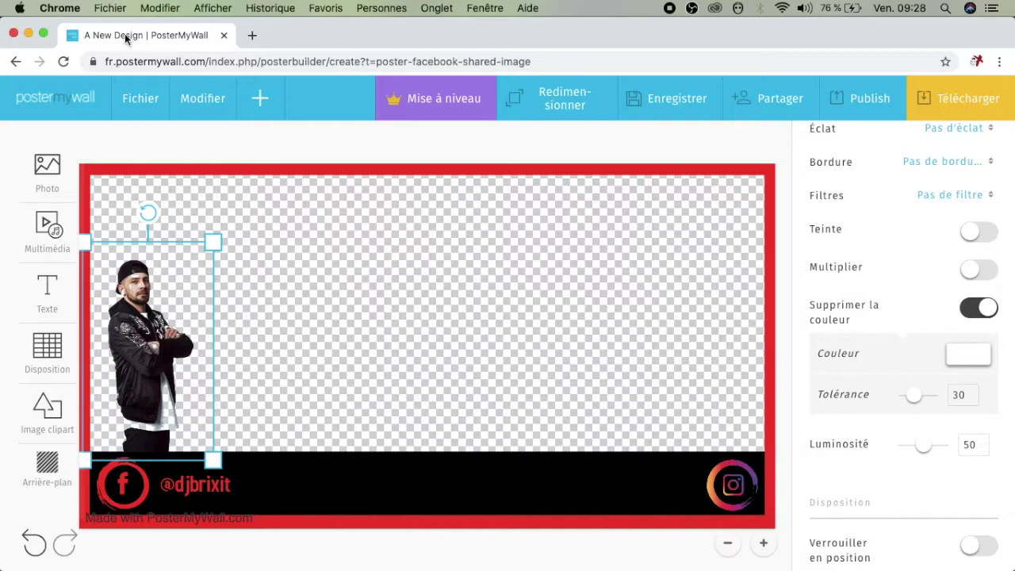
- Open the remove.bg upload page in a new browser tab from the LIVE OBS bookmarks folder
{"action": "left_click", "coordinate": [252, 35]}
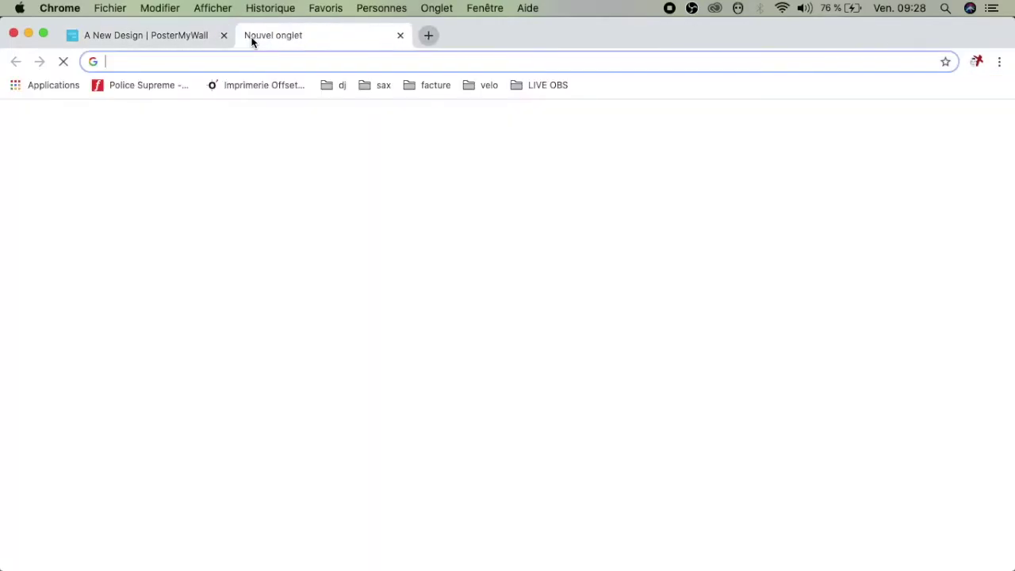
{"action": "left_click", "coordinate": [999, 63]}
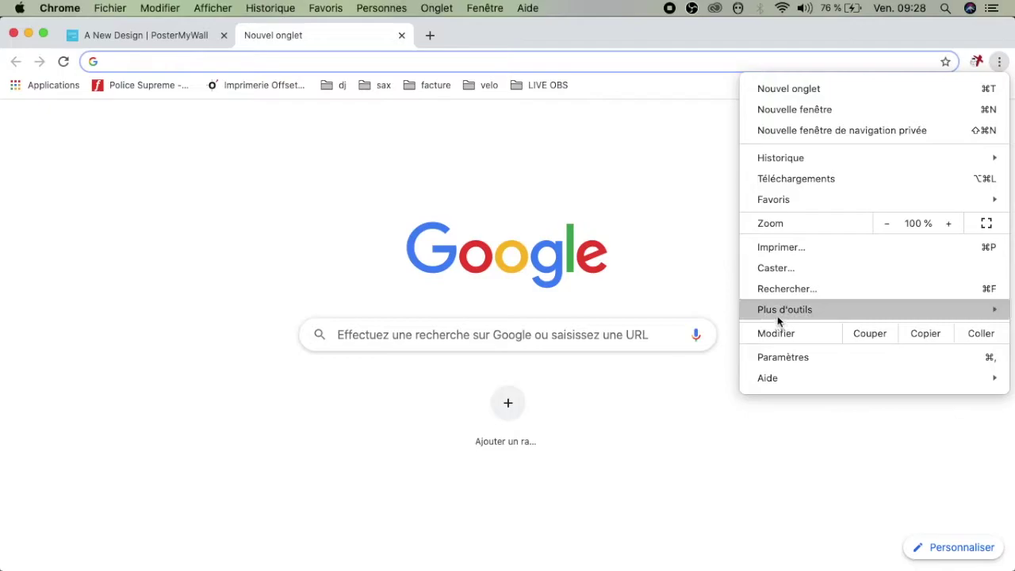
{"action": "mouse_move", "coordinate": [773, 202]}
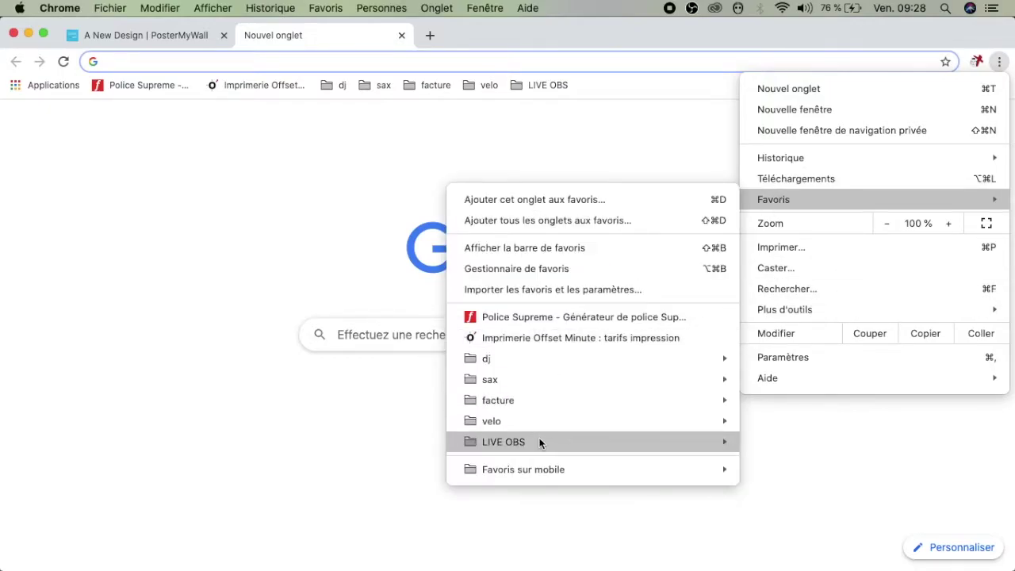
{"action": "mouse_move", "coordinate": [539, 440]}
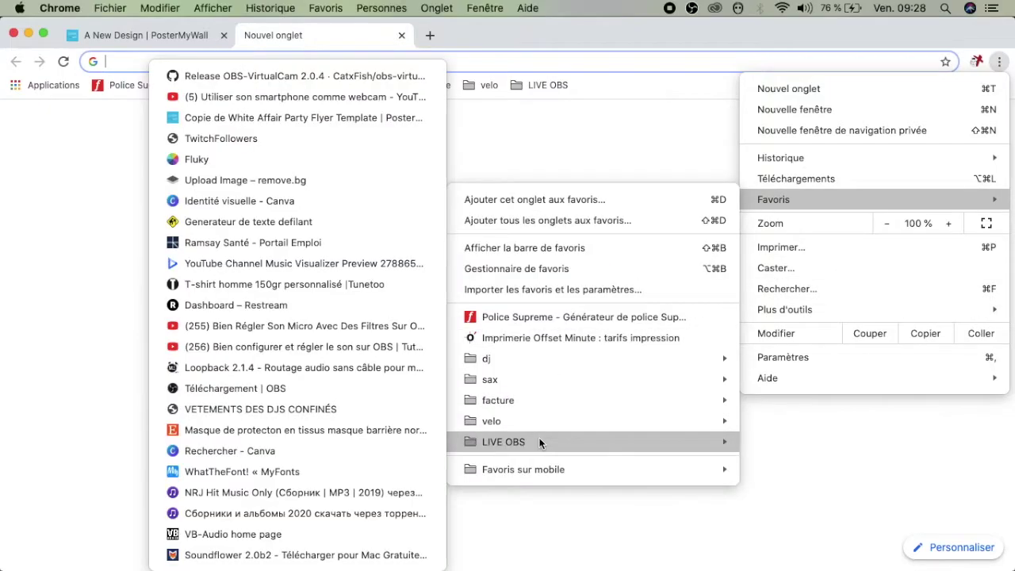
{"action": "left_click", "coordinate": [227, 182]}
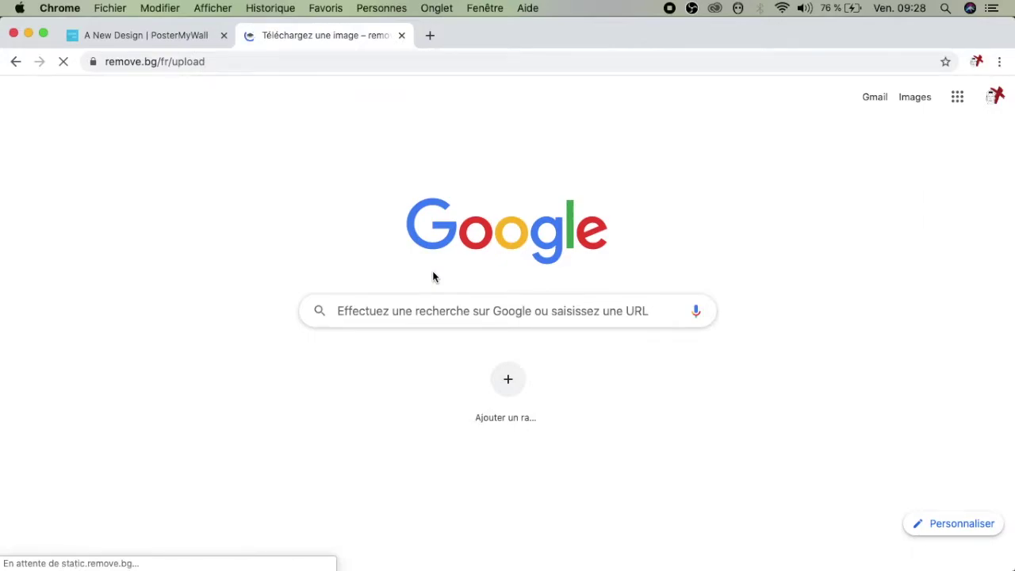
- Upload DS copie.png from the desktop folder LOGO DJ JEZOONN to remove its background
{"action": "scroll", "coordinate": [455, 305], "scroll_direction": "down", "scroll_amount": 2}
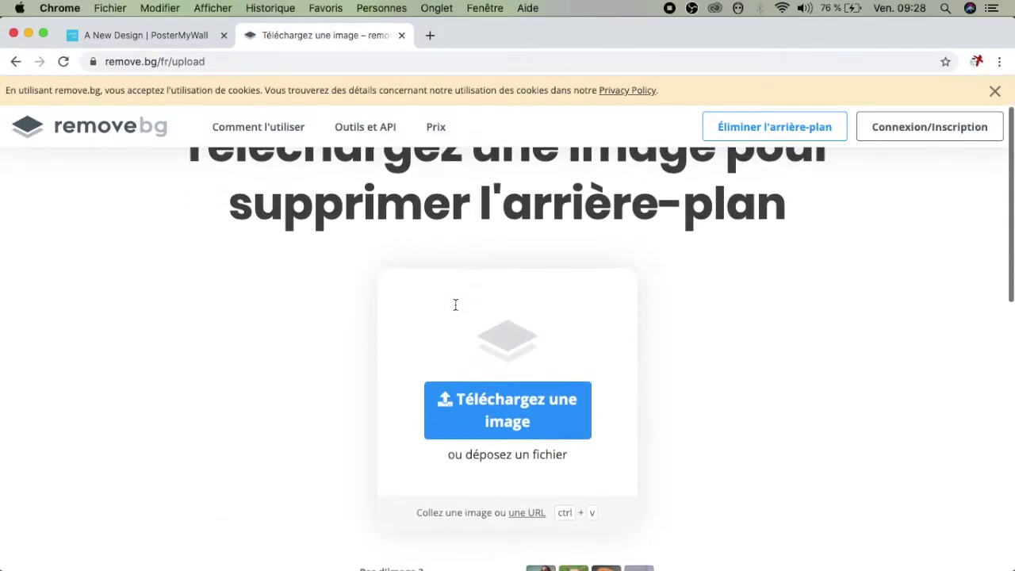
{"action": "scroll", "coordinate": [455, 306], "scroll_direction": "down", "scroll_amount": 2}
{"action": "left_click", "coordinate": [514, 346]}
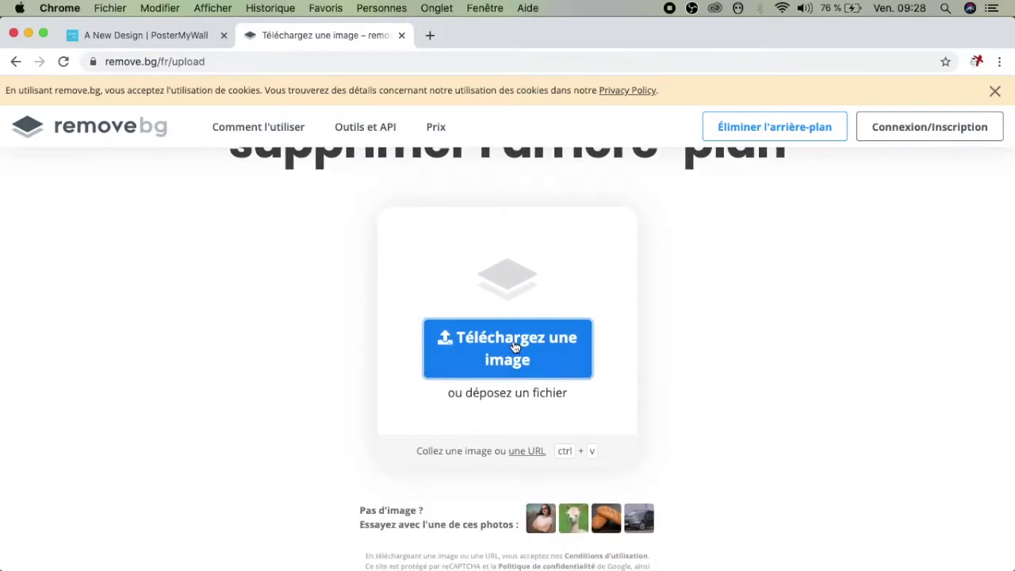
{"action": "scroll", "coordinate": [207, 270], "scroll_direction": "down", "scroll_amount": 2}
{"action": "scroll", "coordinate": [207, 271], "scroll_direction": "down", "scroll_amount": 6}
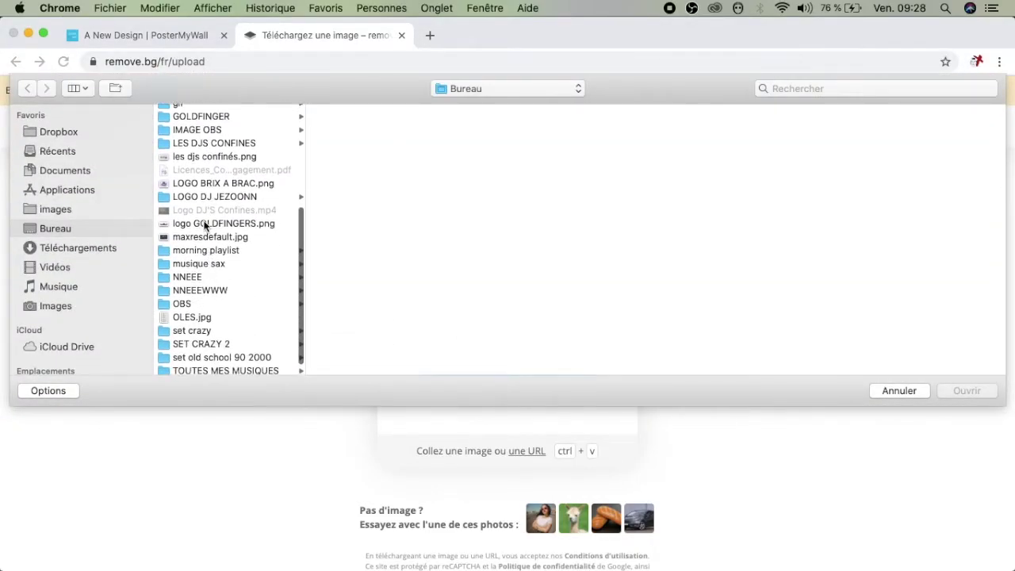
{"action": "left_click", "coordinate": [191, 196]}
{"action": "scroll", "coordinate": [347, 238], "scroll_direction": "down", "scroll_amount": 1}
{"action": "scroll", "coordinate": [347, 235], "scroll_direction": "up", "scroll_amount": 1}
{"action": "left_click", "coordinate": [343, 229]}
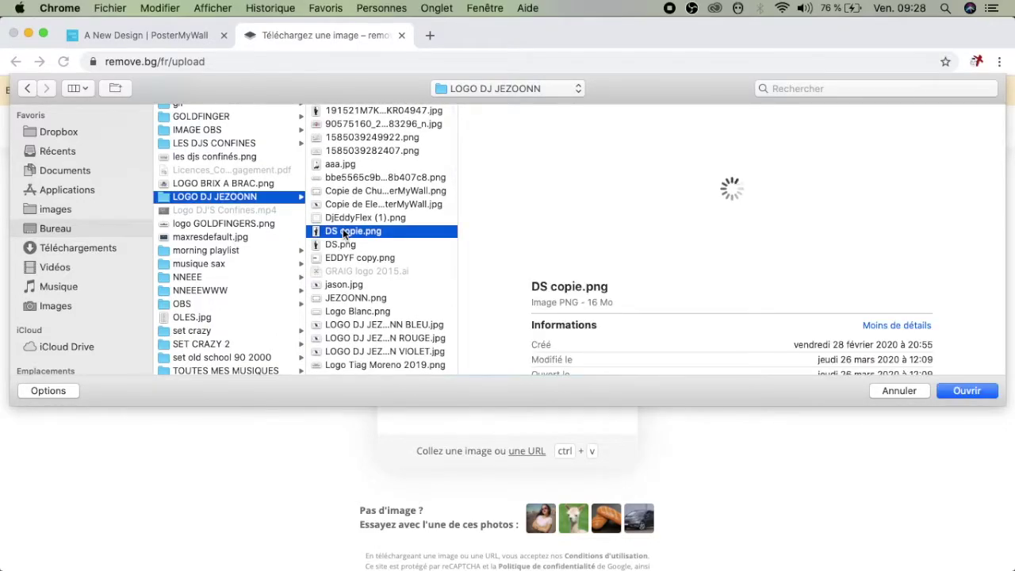
{"action": "left_click", "coordinate": [973, 388]}
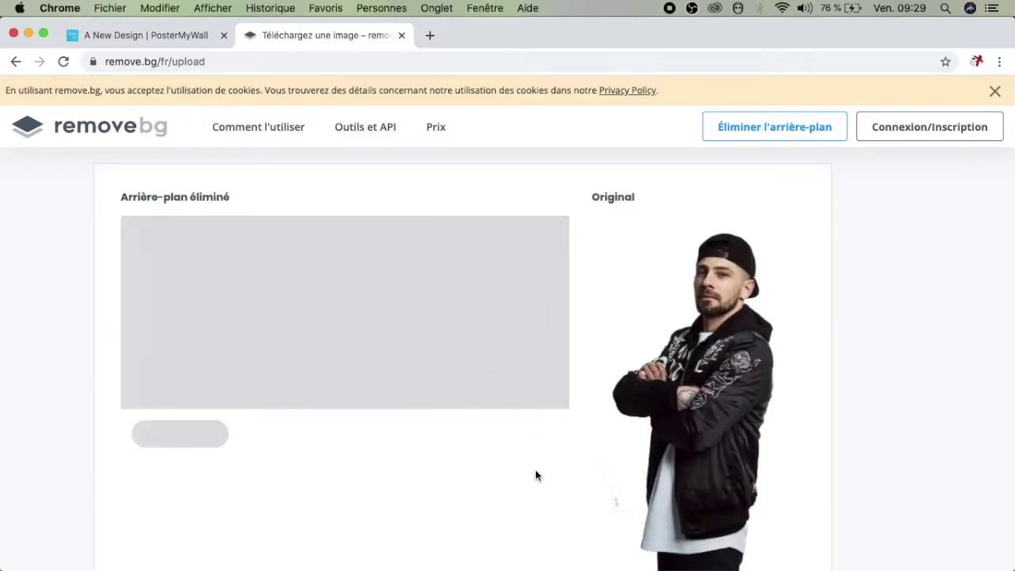
- Check the cut-out against the original and download the 375 × 665 background-free image
{"action": "scroll", "coordinate": [468, 434], "scroll_direction": "down", "scroll_amount": 2}
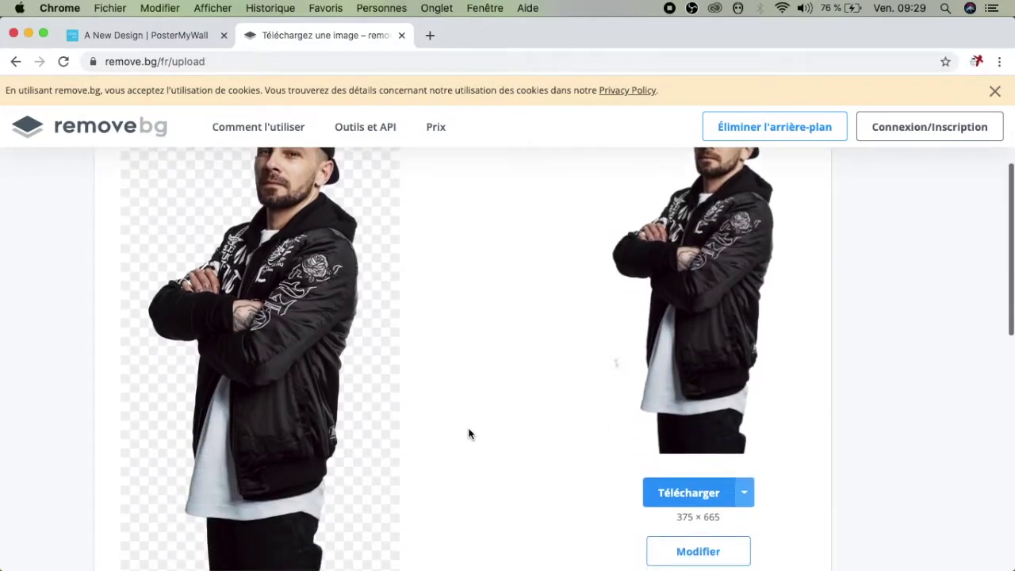
{"action": "scroll", "coordinate": [360, 431], "scroll_direction": "up", "scroll_amount": 2}
{"action": "scroll", "coordinate": [360, 431], "scroll_direction": "down", "scroll_amount": 2}
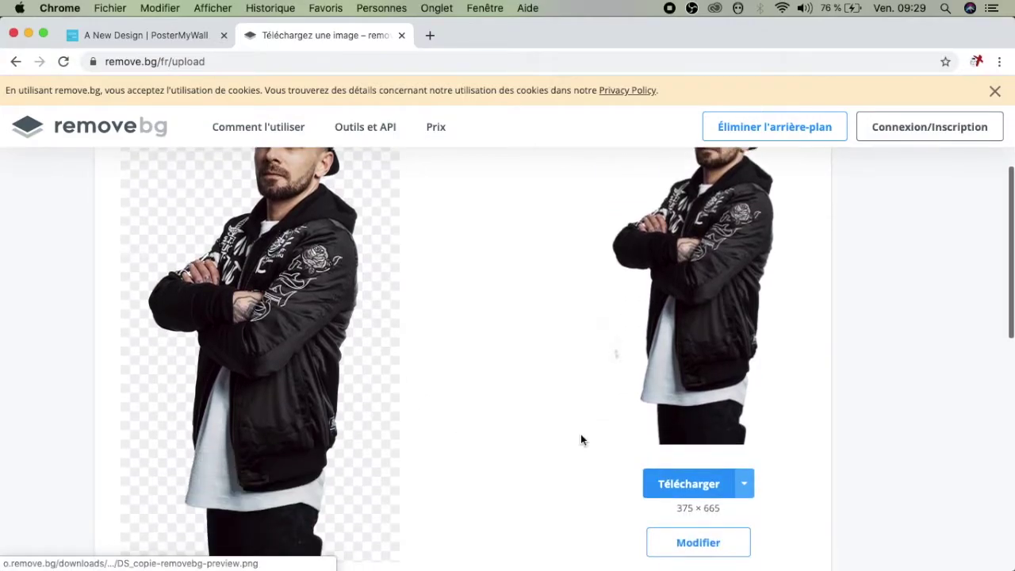
{"action": "left_click", "coordinate": [688, 488]}
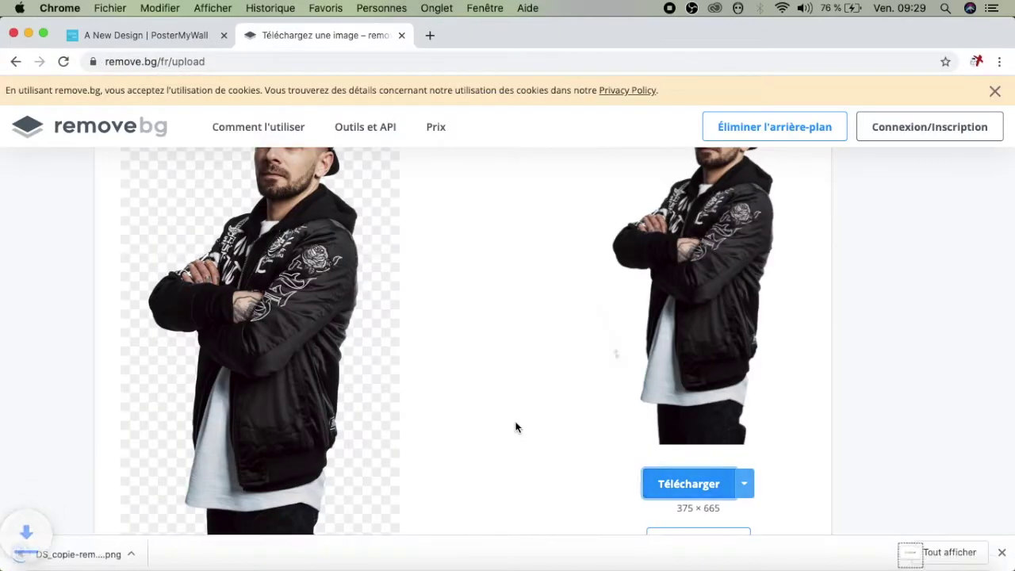
- Show the downloaded cut-out in the Finder, move it to the desktop and close the Finder window
{"action": "left_click", "coordinate": [153, 555]}
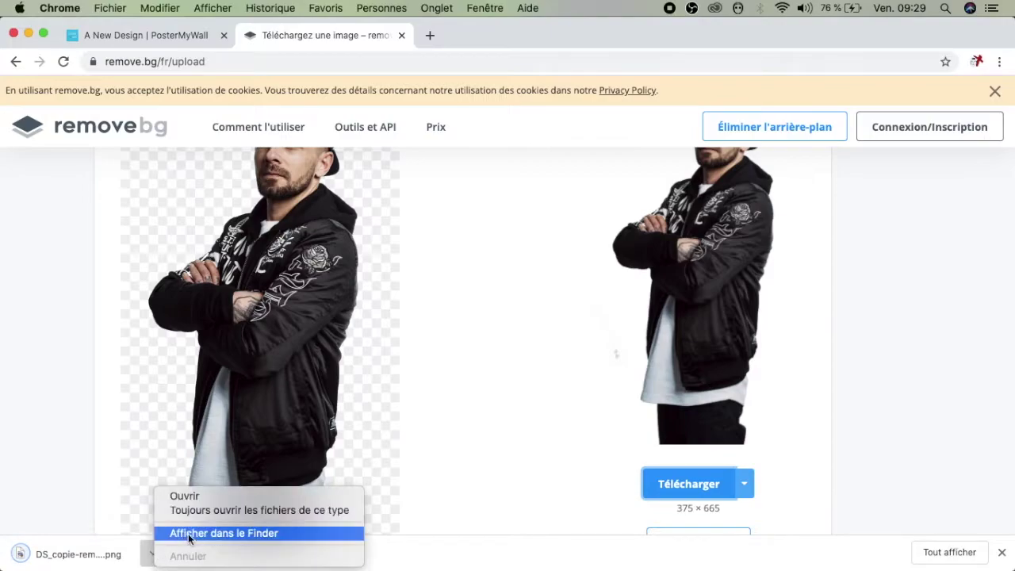
{"action": "left_click", "coordinate": [214, 535]}
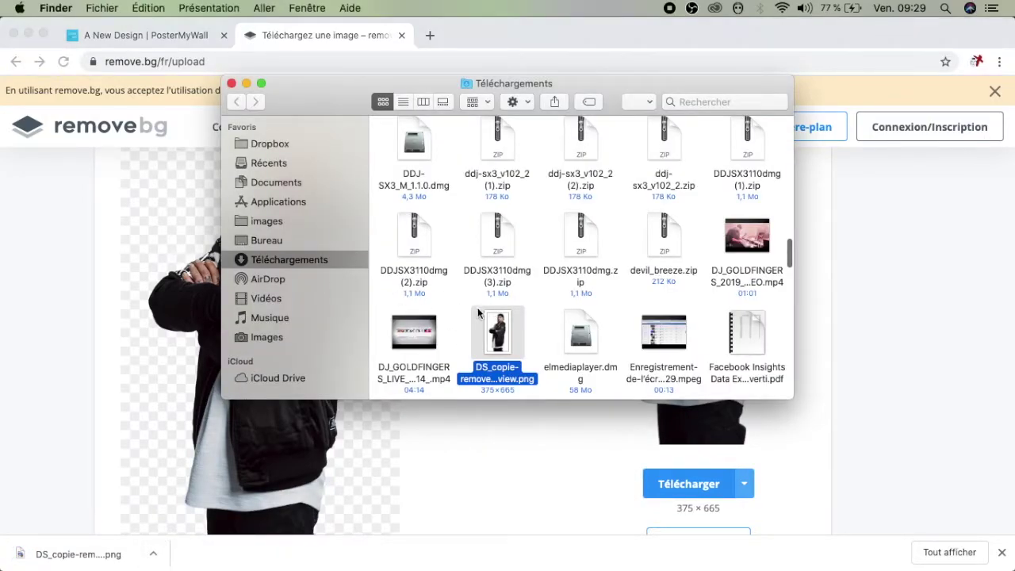
{"action": "left_click_drag", "start_coordinate": [497, 333], "coordinate": [284, 244]}
{"action": "left_click", "coordinate": [232, 83]}
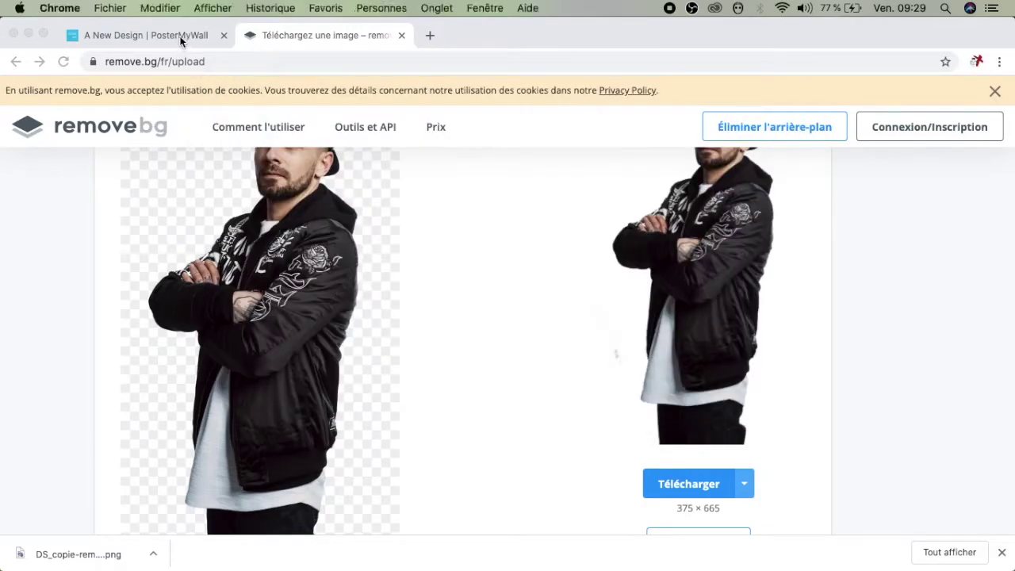
- Return to the PosterMyWall design, delete the old photo of the man and upload DS_copie-removebg-preview.png from the desktop in its place
{"action": "left_click", "coordinate": [180, 37]}
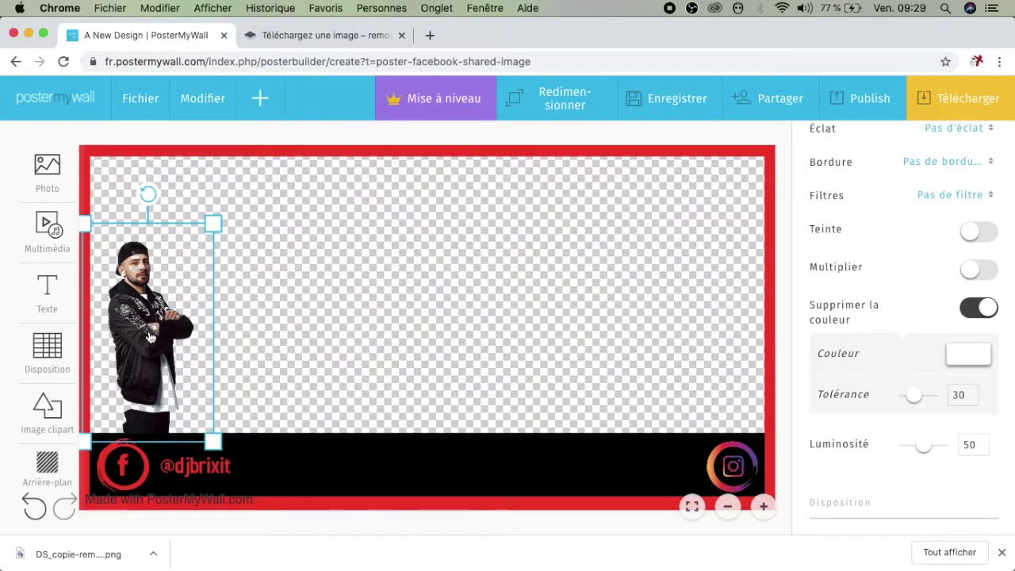
{"action": "key", "text": "BackSpace"}
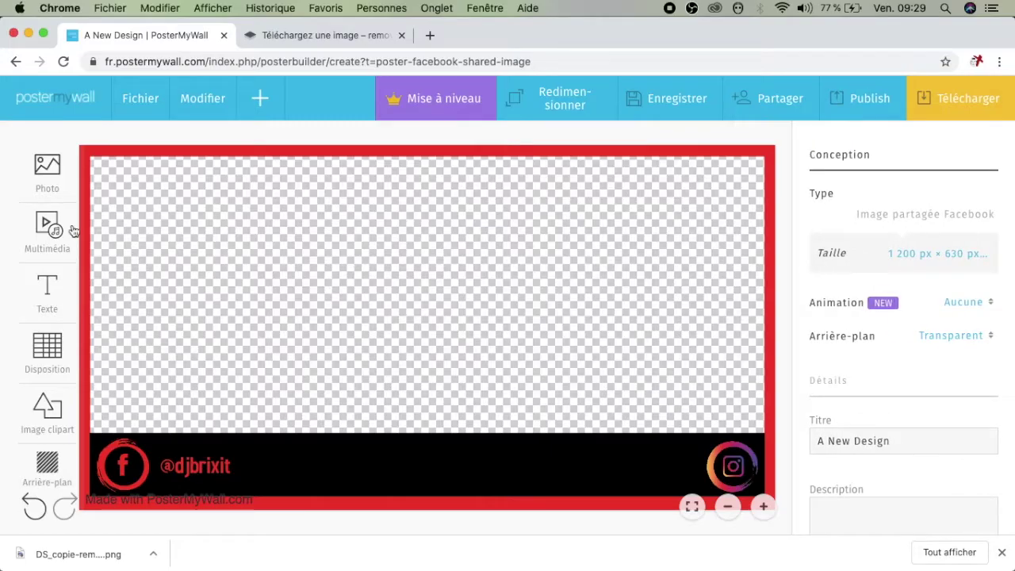
{"action": "left_click", "coordinate": [40, 168]}
{"action": "left_click", "coordinate": [102, 173]}
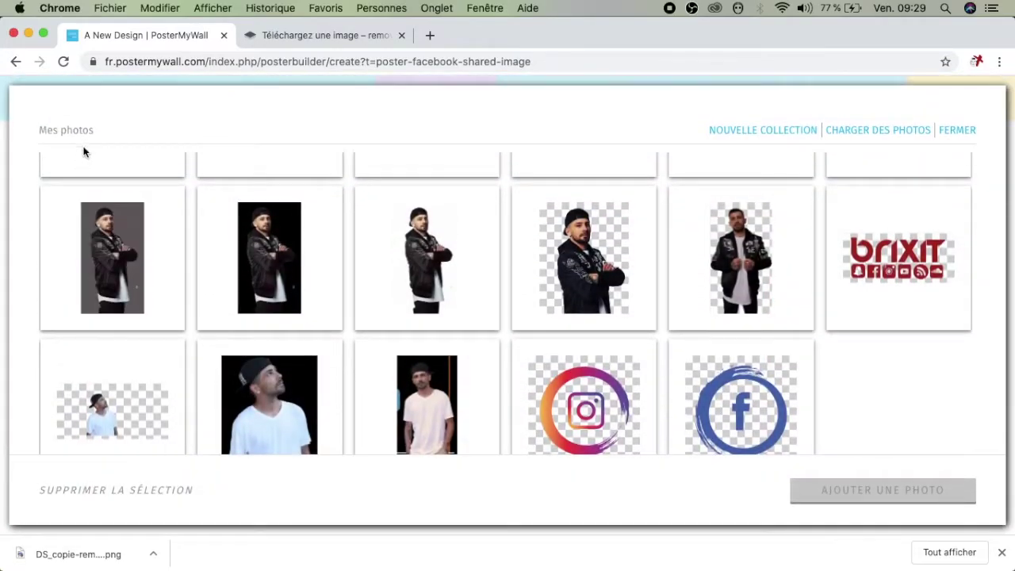
{"action": "scroll", "coordinate": [108, 227], "scroll_direction": "down", "scroll_amount": 10}
{"action": "scroll", "coordinate": [110, 229], "scroll_direction": "up", "scroll_amount": 15}
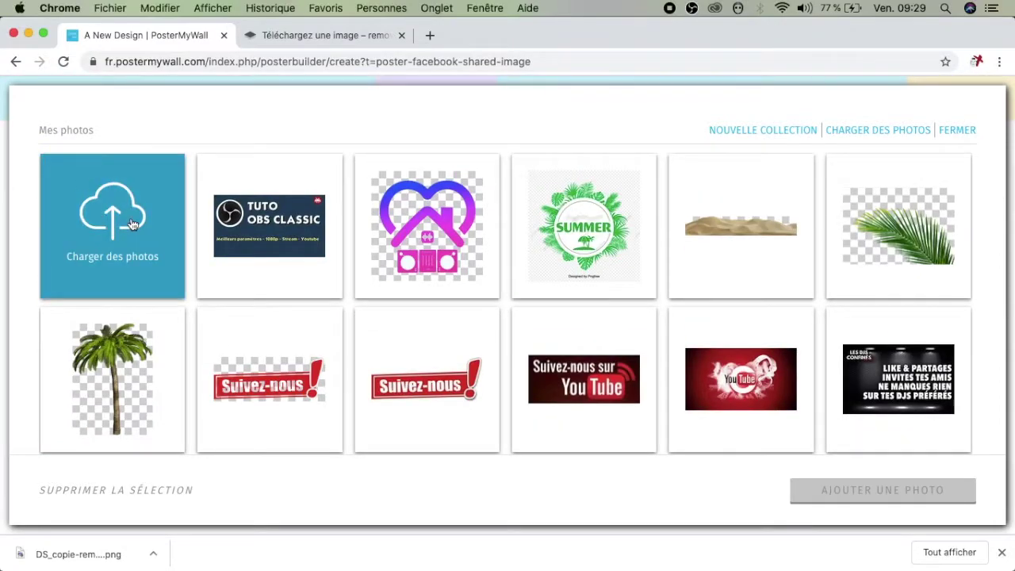
{"action": "left_click", "coordinate": [131, 225]}
{"action": "left_click", "coordinate": [71, 228]}
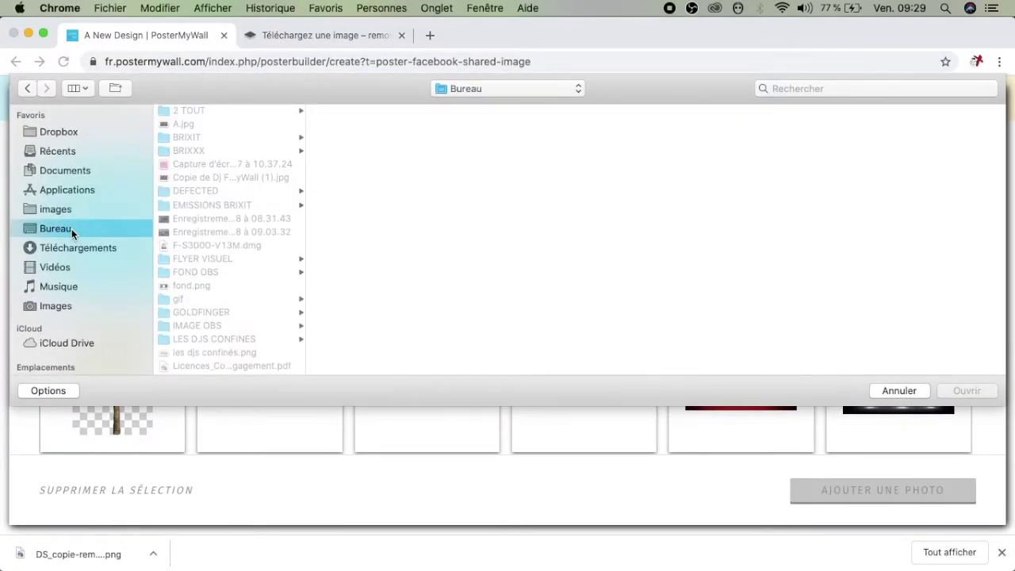
{"action": "left_click", "coordinate": [209, 204]}
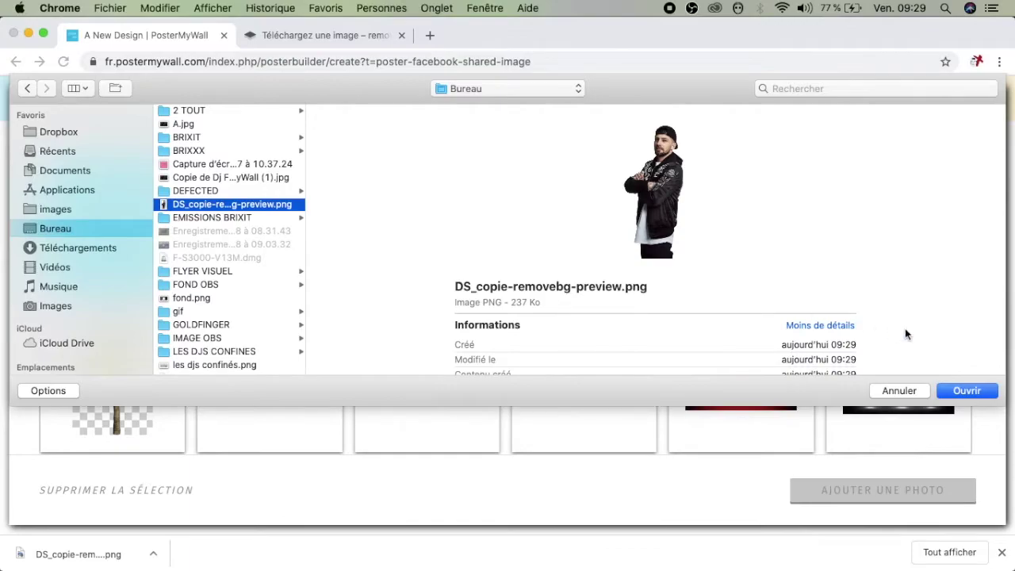
{"action": "left_click", "coordinate": [967, 391]}
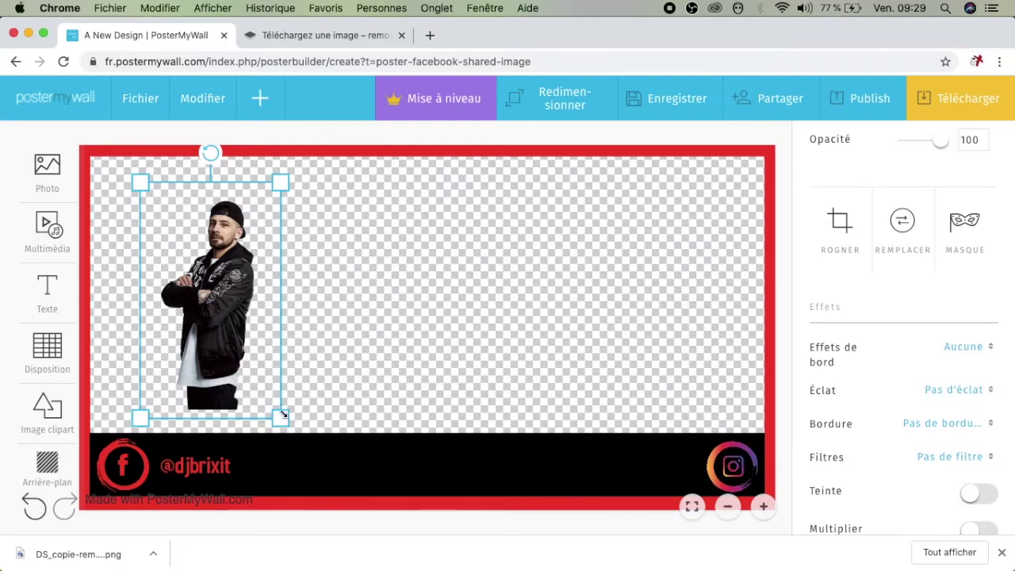
- Enlarge the man's cut-out slightly and flip it horizontally
{"action": "mouse_move", "coordinate": [283, 413]}
{"action": "left_mouse_down"}
{"action": "mouse_move", "coordinate": [363, 481]}
{"action": "mouse_move", "coordinate": [270, 412]}
{"action": "mouse_move", "coordinate": [295, 438]}
{"action": "mouse_move", "coordinate": [293, 429]}
{"action": "left_mouse_up"}
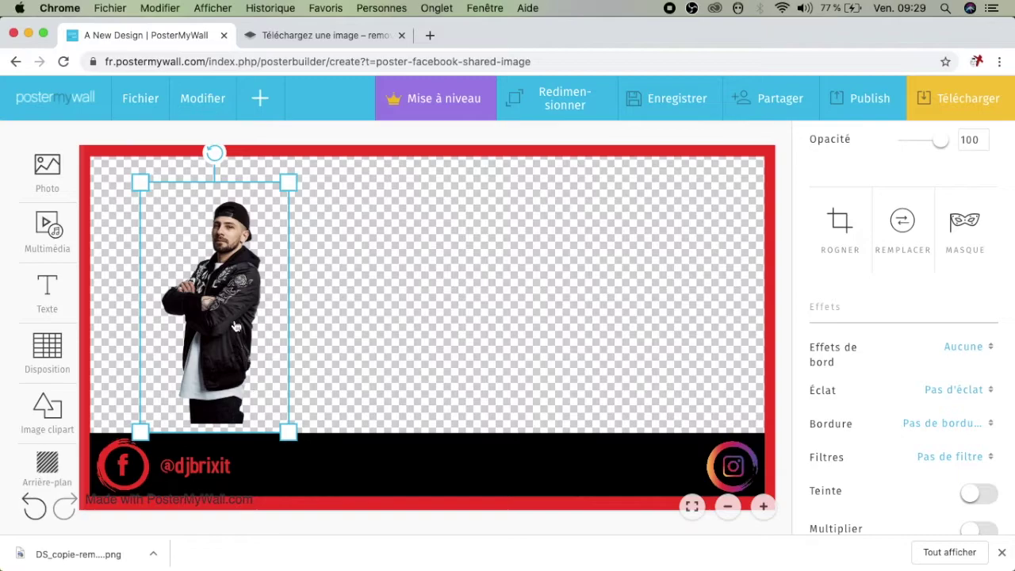
{"action": "left_click_drag", "start_coordinate": [234, 319], "coordinate": [331, 319]}
{"action": "scroll", "coordinate": [875, 345], "scroll_direction": "down", "scroll_amount": 6}
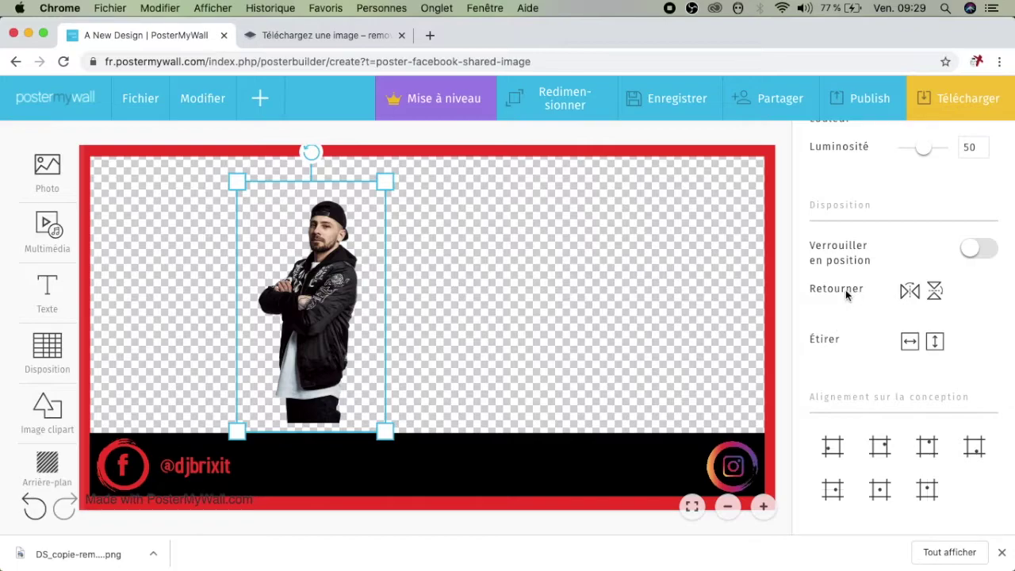
{"action": "left_click", "coordinate": [910, 292]}
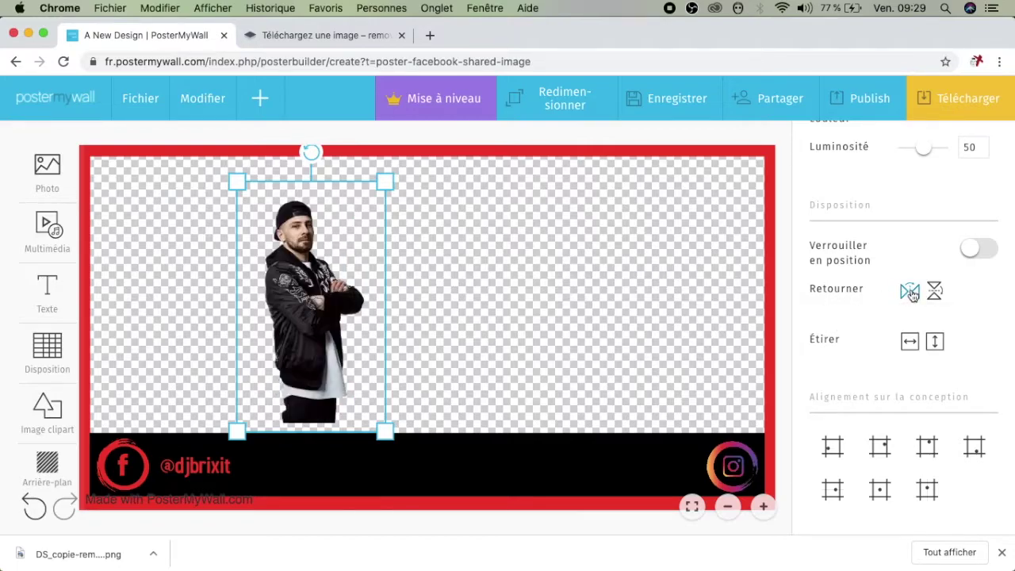
- Move the man's cut-out against the left side of the frame and enlarge it until it reaches down over the black band
{"action": "left_click_drag", "start_coordinate": [340, 290], "coordinate": [184, 301]}
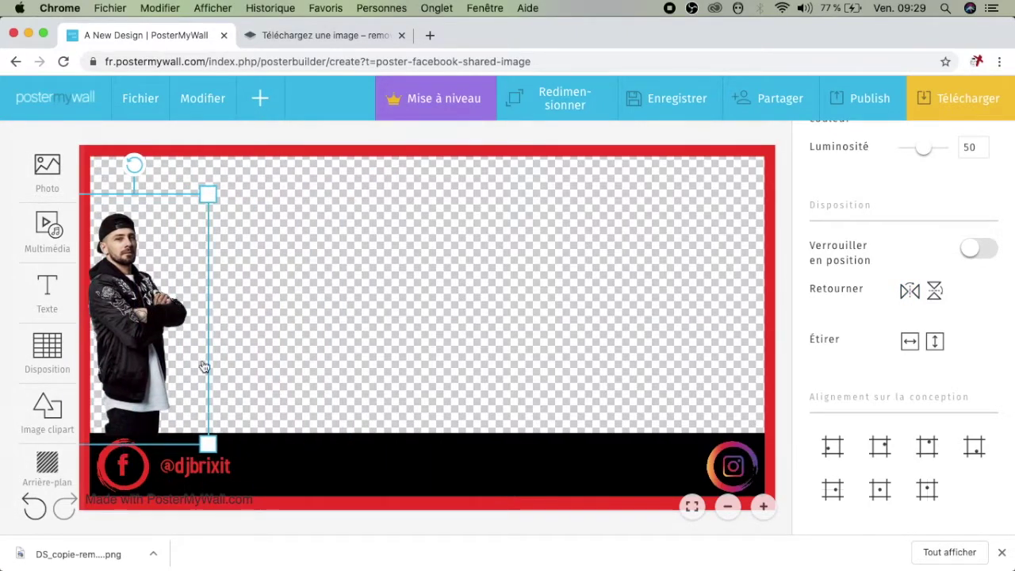
{"action": "right_click", "coordinate": [212, 440]}
{"action": "left_click", "coordinate": [188, 420]}
{"action": "left_click_drag", "start_coordinate": [207, 442], "coordinate": [270, 505]}
{"action": "left_click_drag", "start_coordinate": [159, 373], "coordinate": [143, 362]}
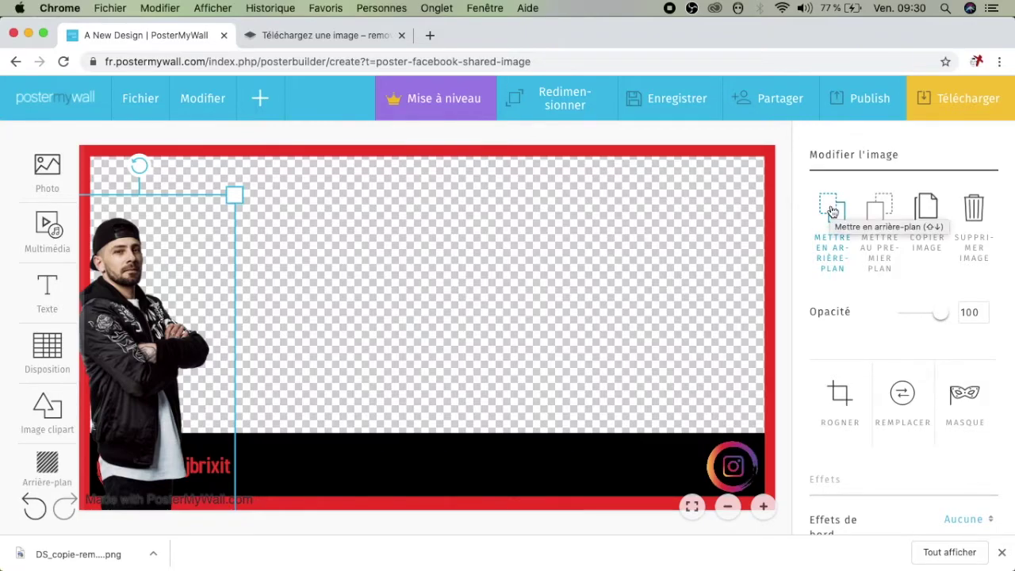
- Send the man's cut-out behind the Facebook logo, the handle text, the black band and the red frame
{"action": "left_click", "coordinate": [831, 211]}
{"action": "left_click", "coordinate": [831, 209]}
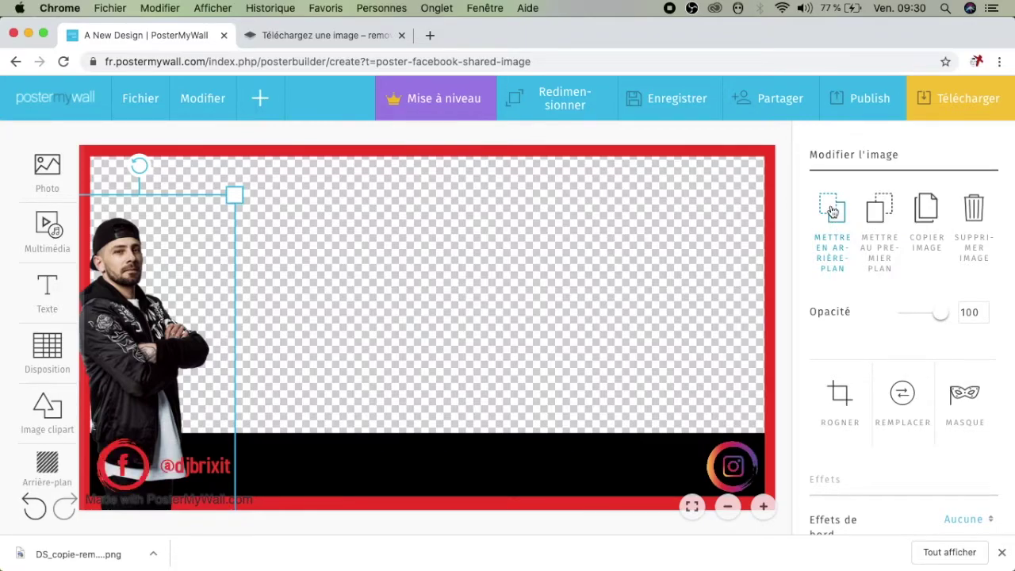
{"action": "left_click", "coordinate": [440, 280]}
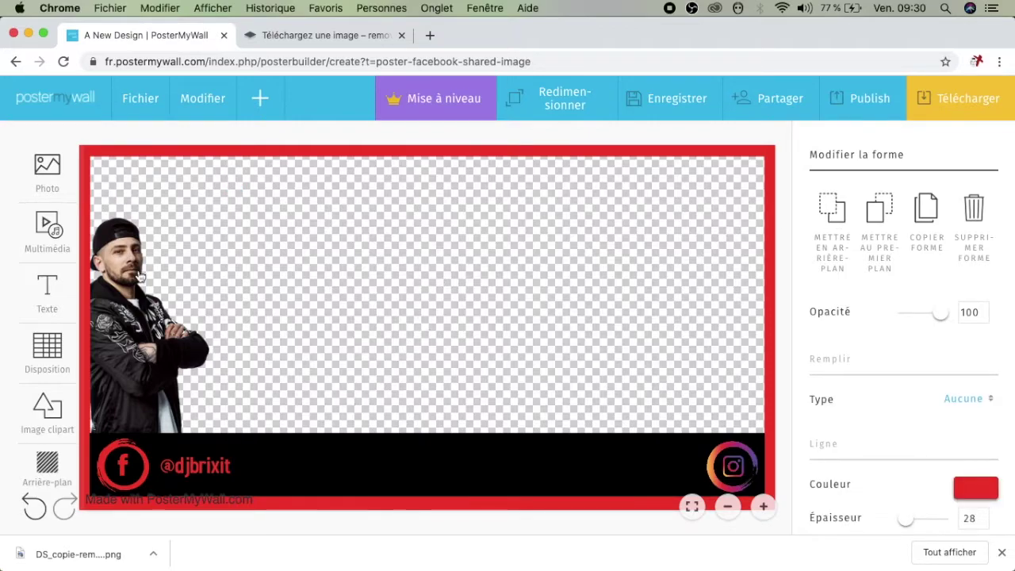
- Add the white brixit logo from the saved photos collection to the design
{"action": "left_click", "coordinate": [49, 290]}
{"action": "left_click", "coordinate": [47, 170]}
{"action": "left_click", "coordinate": [107, 158]}
{"action": "scroll", "coordinate": [359, 375], "scroll_direction": "down", "scroll_amount": 15}
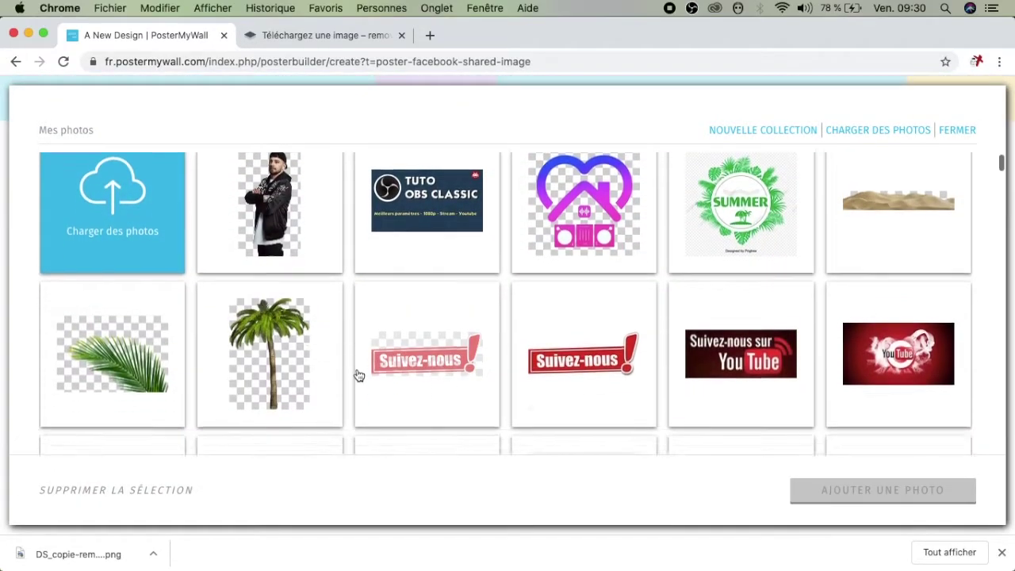
{"action": "scroll", "coordinate": [359, 375], "scroll_direction": "down", "scroll_amount": 15}
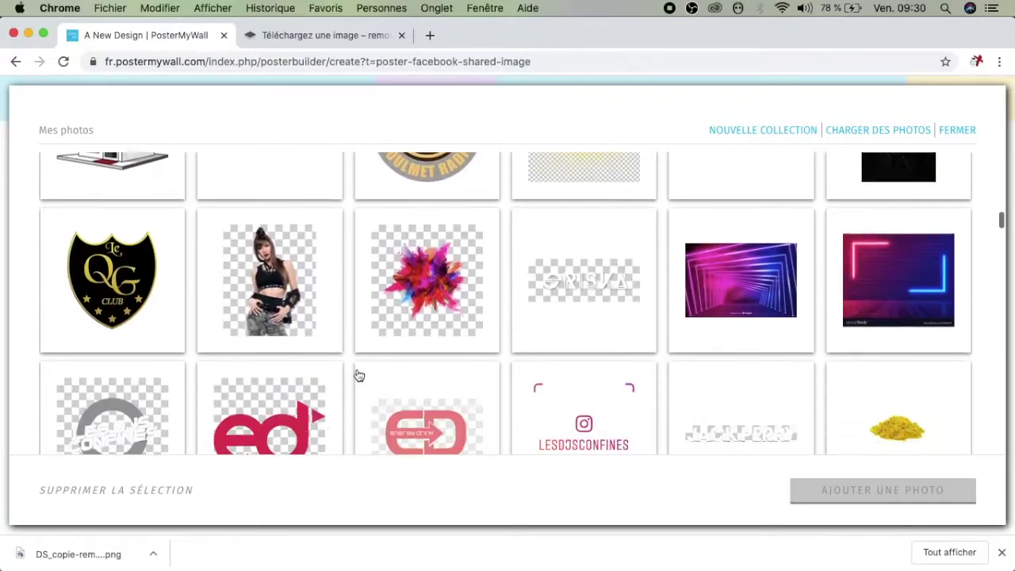
{"action": "scroll", "coordinate": [358, 375], "scroll_direction": "down", "scroll_amount": 15}
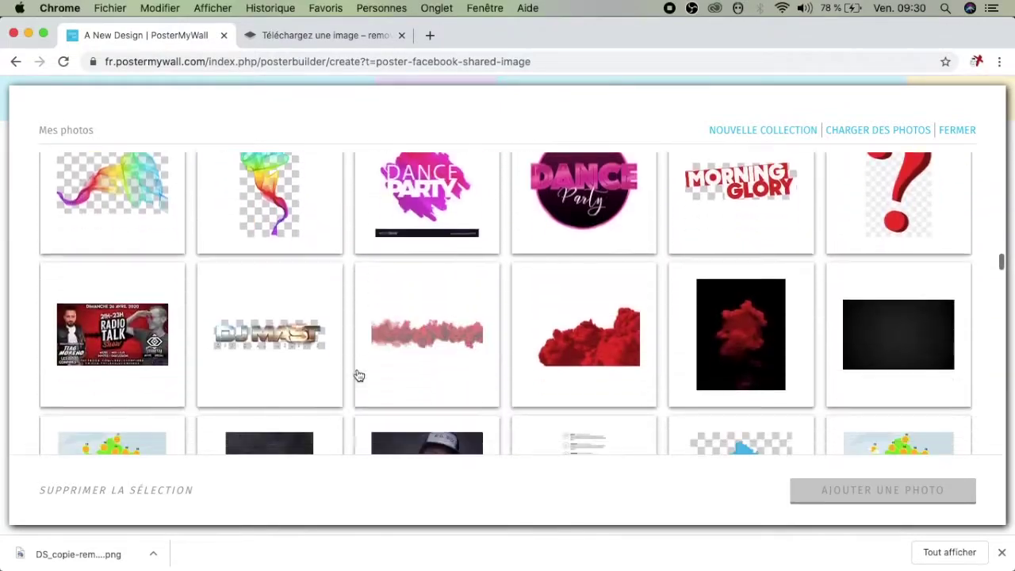
{"action": "scroll", "coordinate": [358, 375], "scroll_direction": "down", "scroll_amount": 15}
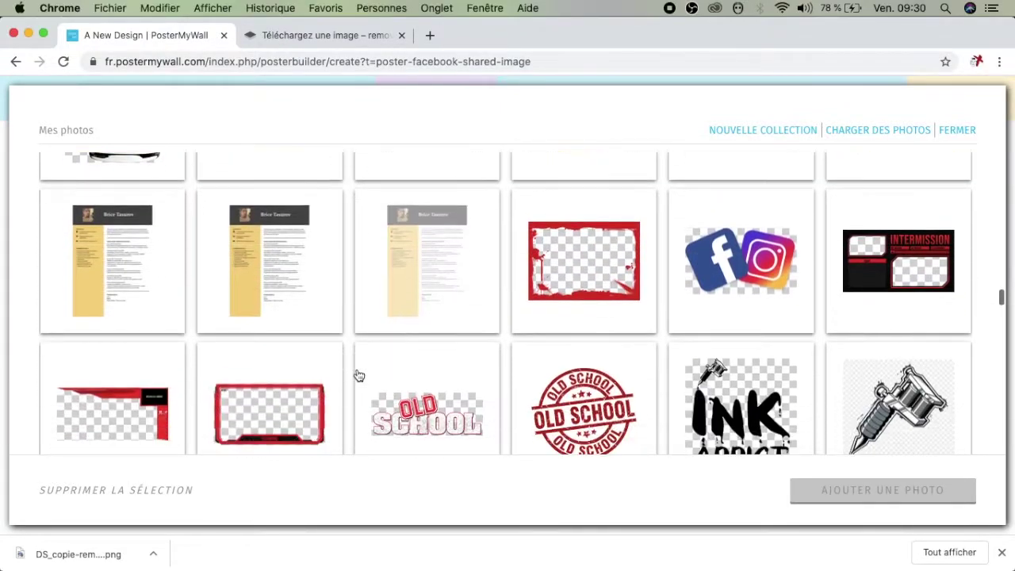
{"action": "scroll", "coordinate": [358, 375], "scroll_direction": "down", "scroll_amount": 15}
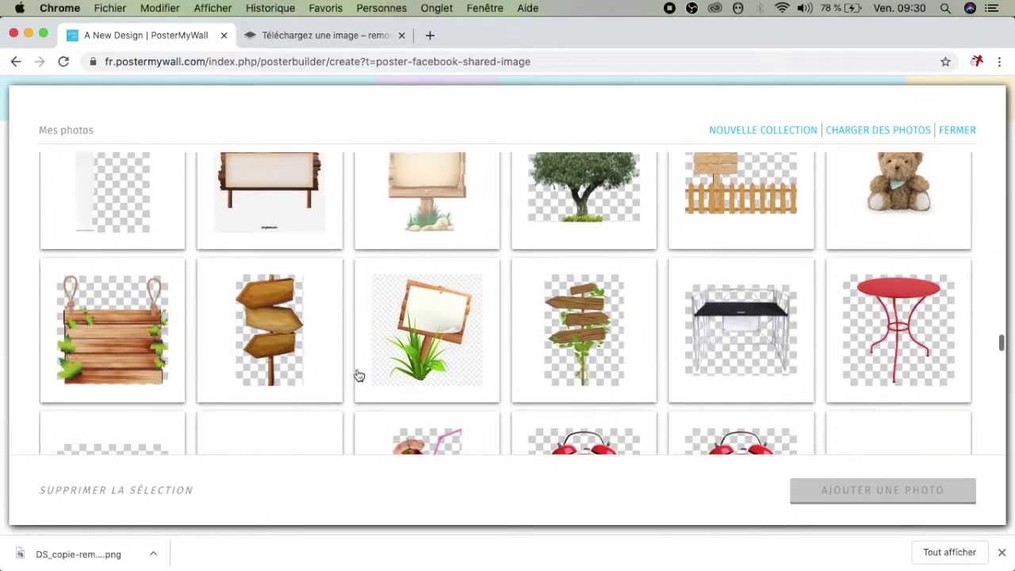
{"action": "scroll", "coordinate": [358, 375], "scroll_direction": "down", "scroll_amount": 15}
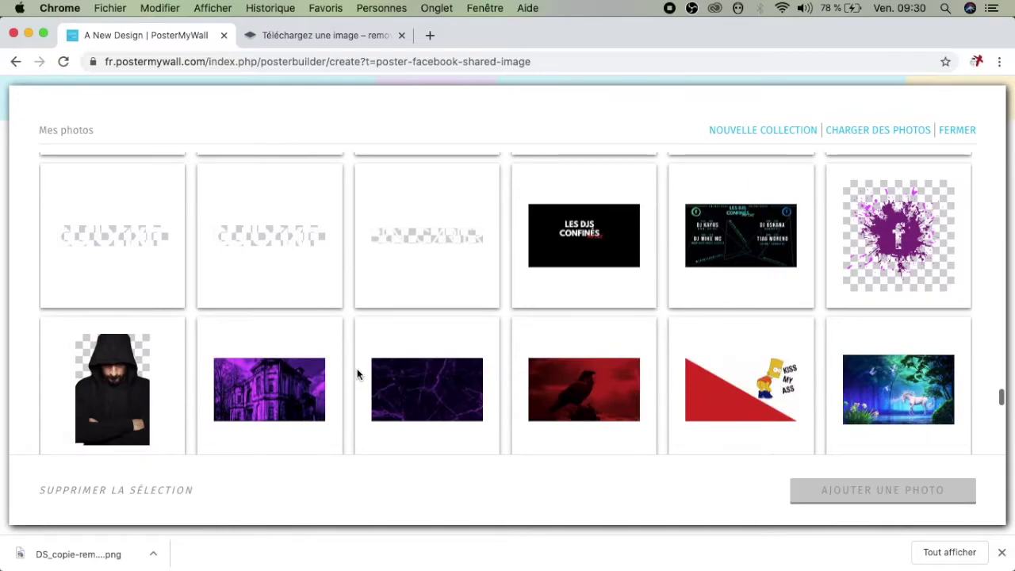
{"action": "scroll", "coordinate": [357, 375], "scroll_direction": "up", "scroll_amount": 3}
{"action": "left_click", "coordinate": [910, 188]}
{"action": "left_click", "coordinate": [879, 491]}
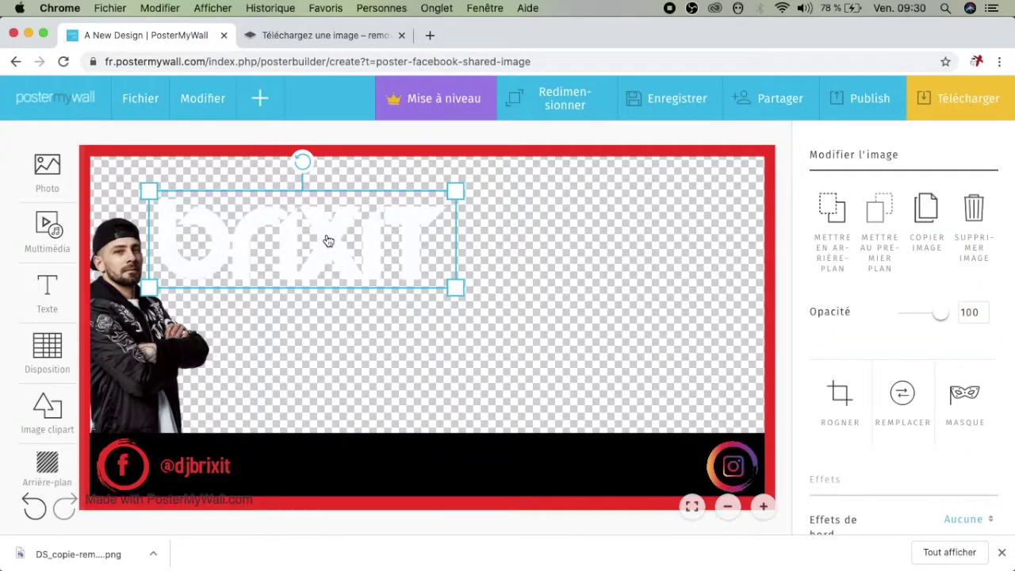
- Shrink the brixit logo to fit the black band and centre it there between the two social logos
{"action": "left_click_drag", "start_coordinate": [328, 240], "coordinate": [444, 450]}
{"action": "left_click_drag", "start_coordinate": [266, 402], "coordinate": [389, 435]}
{"action": "left_click_drag", "start_coordinate": [441, 474], "coordinate": [389, 476]}
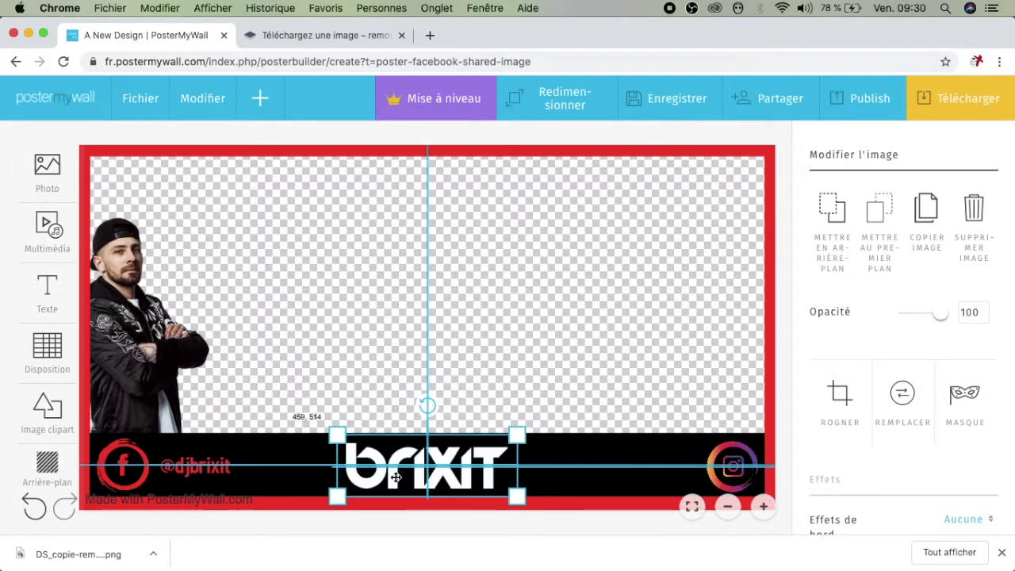
{"action": "left_click", "coordinate": [616, 310]}
{"action": "mouse_move", "coordinate": [445, 481]}
{"action": "left_mouse_down"}
{"action": "mouse_move", "coordinate": [420, 479]}
{"action": "mouse_move", "coordinate": [443, 474]}
{"action": "left_mouse_up"}
{"action": "left_click", "coordinate": [466, 277]}
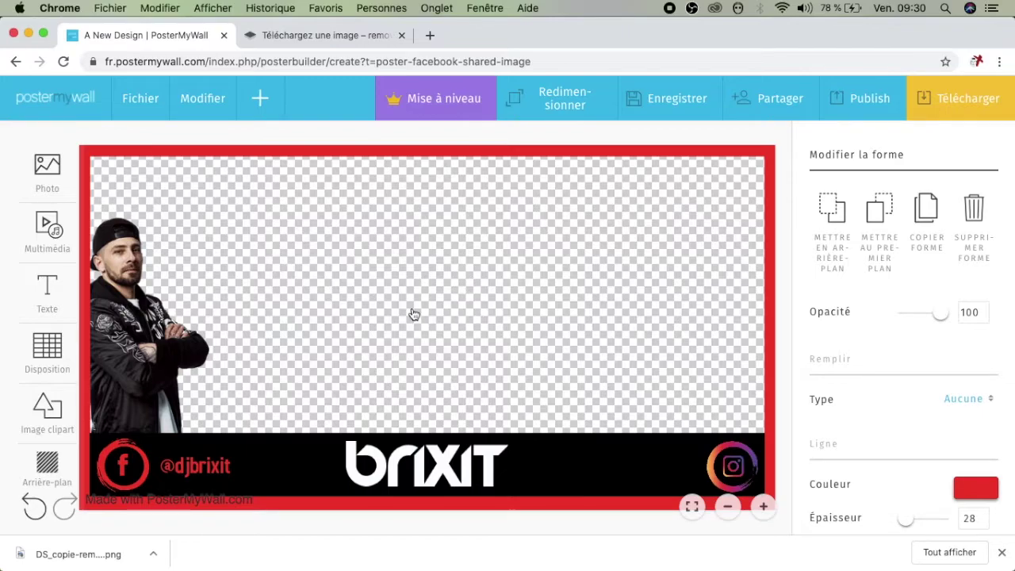
- Duplicate the Facebook handle text, place the copy just left of the Instagram logo and insert a hyphen after "dj"
{"action": "left_click", "coordinate": [214, 466]}
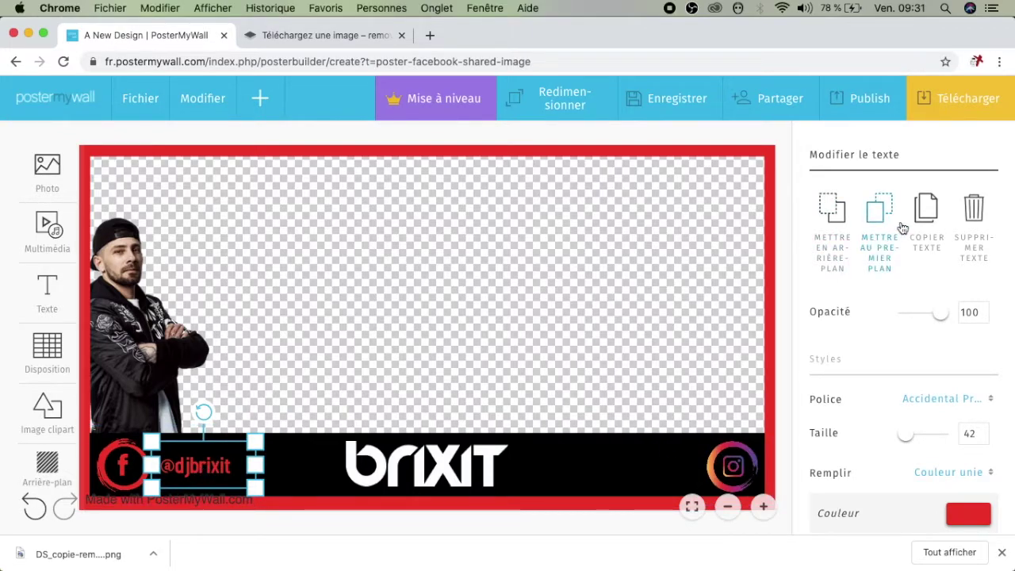
{"action": "left_click", "coordinate": [924, 215]}
{"action": "left_click_drag", "start_coordinate": [229, 474], "coordinate": [685, 461]}
{"action": "left_click", "coordinate": [660, 473]}
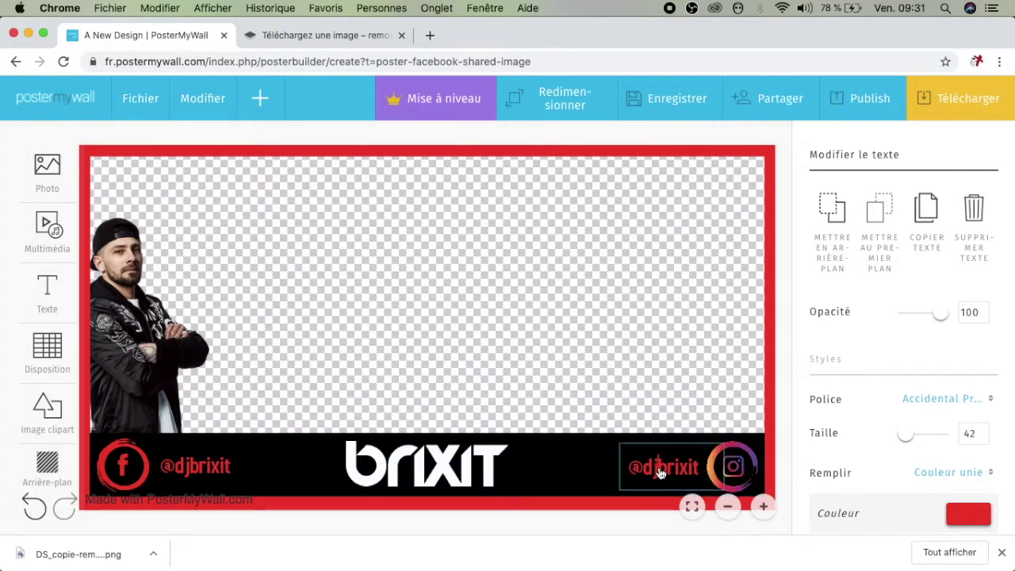
{"action": "type", "text": "-"}
{"action": "left_click", "coordinate": [666, 356]}
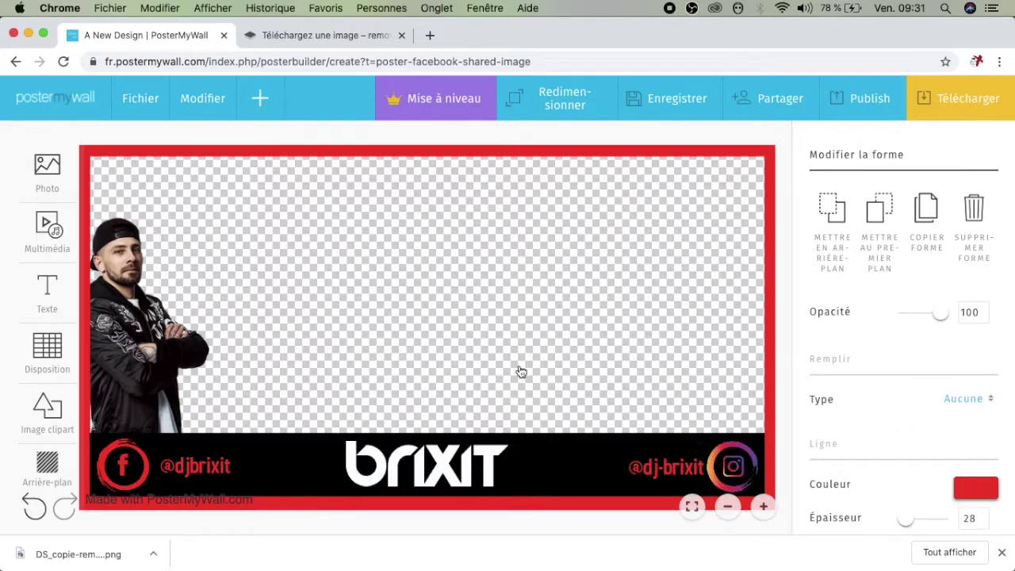
- Recolour the Instagram handle text purple to match the Instagram logo
{"action": "left_click", "coordinate": [673, 466]}
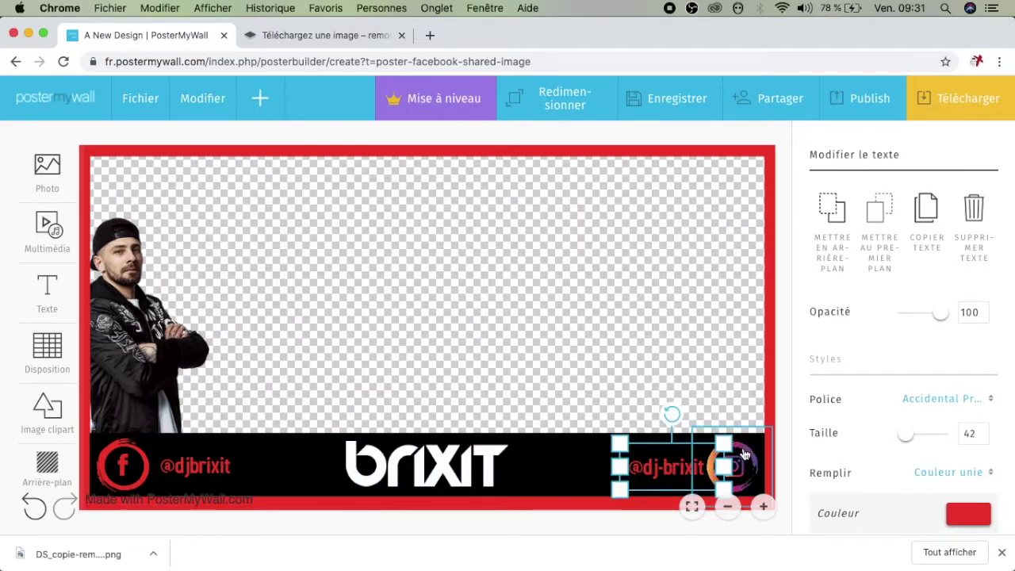
{"action": "scroll", "coordinate": [974, 421], "scroll_direction": "down", "scroll_amount": 3}
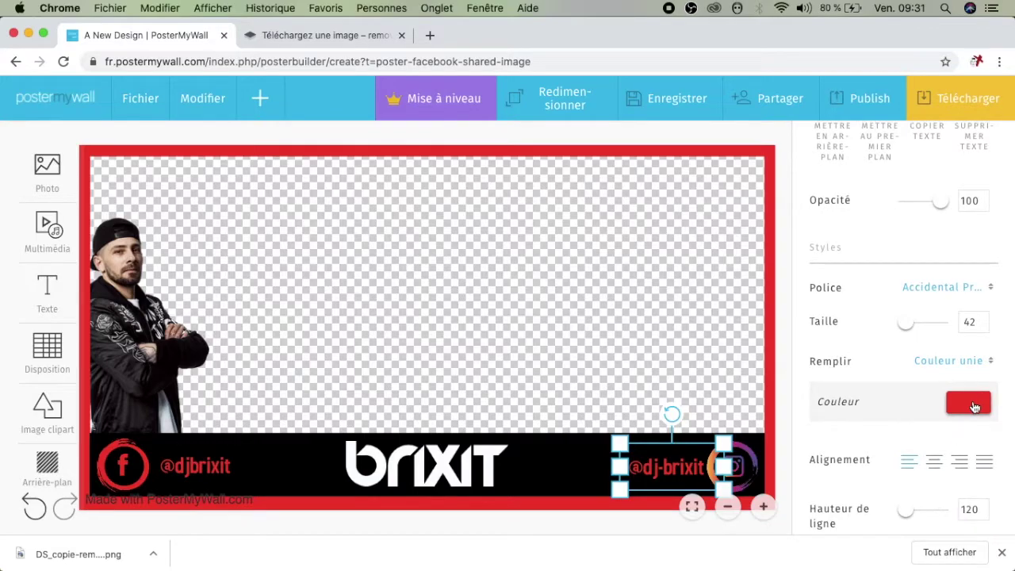
{"action": "left_click", "coordinate": [968, 403]}
{"action": "left_click", "coordinate": [917, 356]}
{"action": "left_click_drag", "start_coordinate": [853, 248], "coordinate": [853, 221]}
{"action": "left_click", "coordinate": [660, 306]}
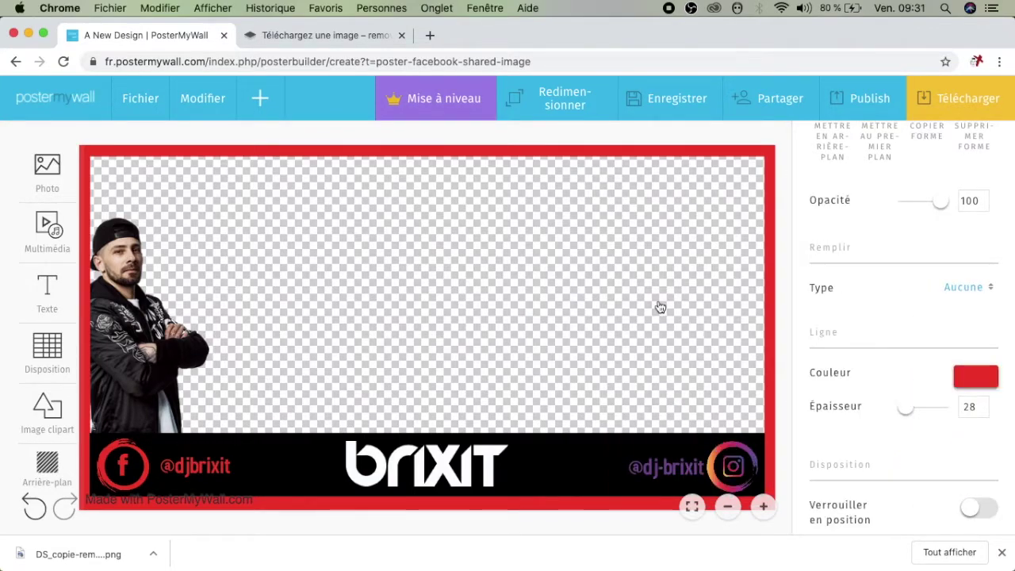
- Set the glow (Éclat) of the brixit logo to Éclat faible
{"action": "left_click", "coordinate": [439, 464]}
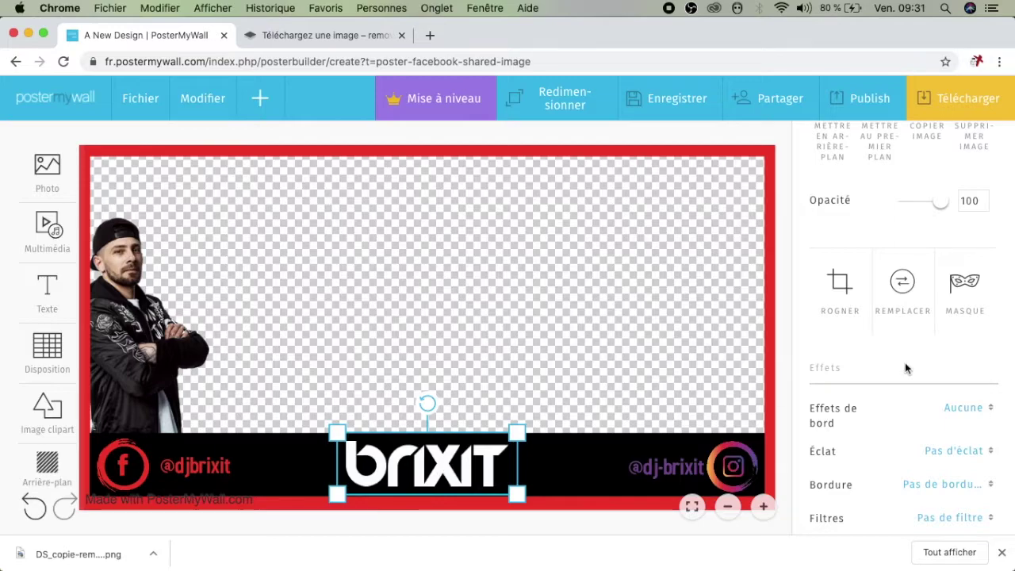
{"action": "scroll", "coordinate": [905, 367], "scroll_direction": "down", "scroll_amount": 5}
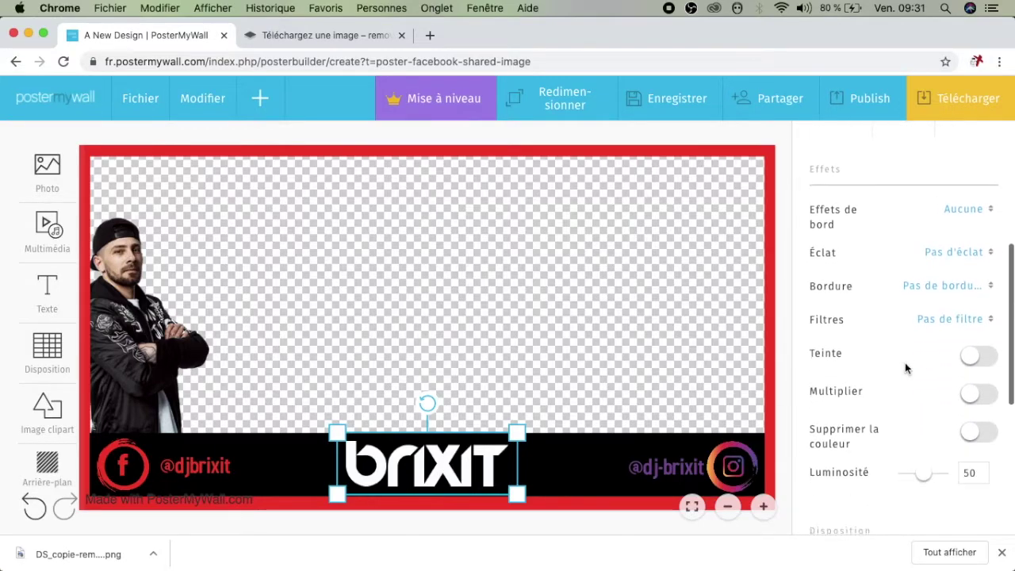
{"action": "scroll", "coordinate": [905, 367], "scroll_direction": "up", "scroll_amount": 5}
{"action": "scroll", "coordinate": [904, 367], "scroll_direction": "down", "scroll_amount": 4}
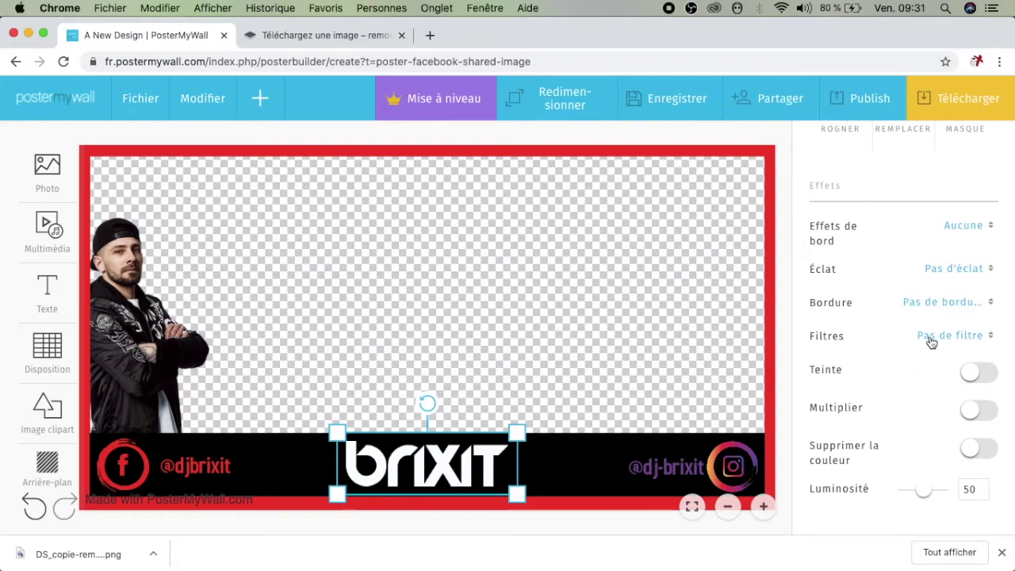
{"action": "scroll", "coordinate": [889, 348], "scroll_direction": "up", "scroll_amount": 2}
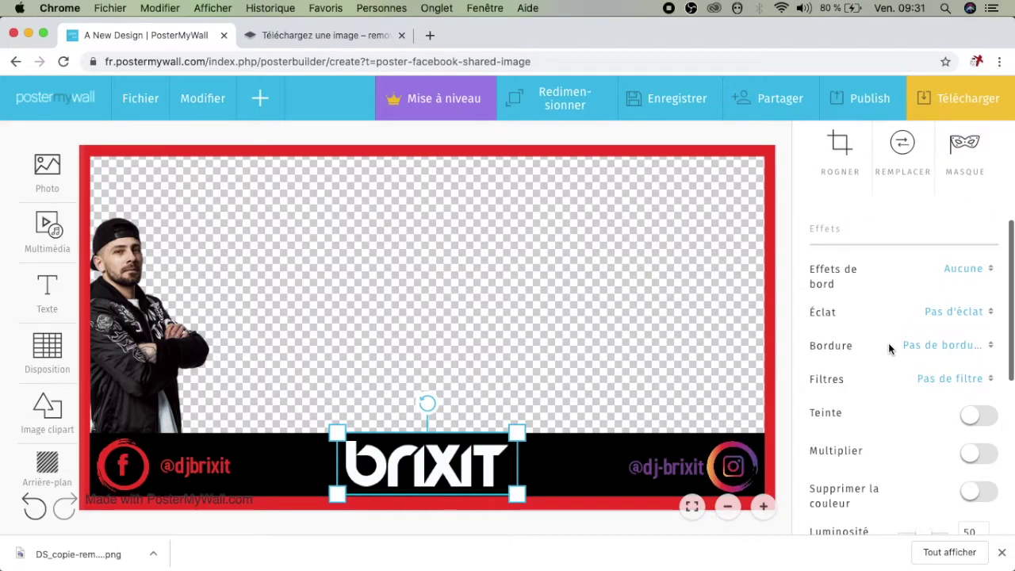
{"action": "left_click", "coordinate": [953, 311]}
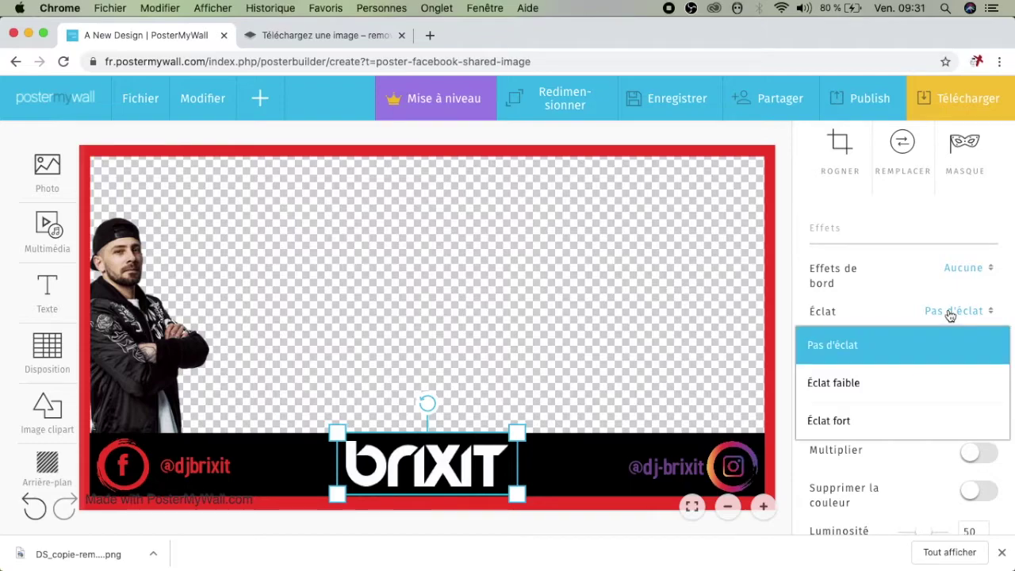
{"action": "left_click", "coordinate": [864, 387]}
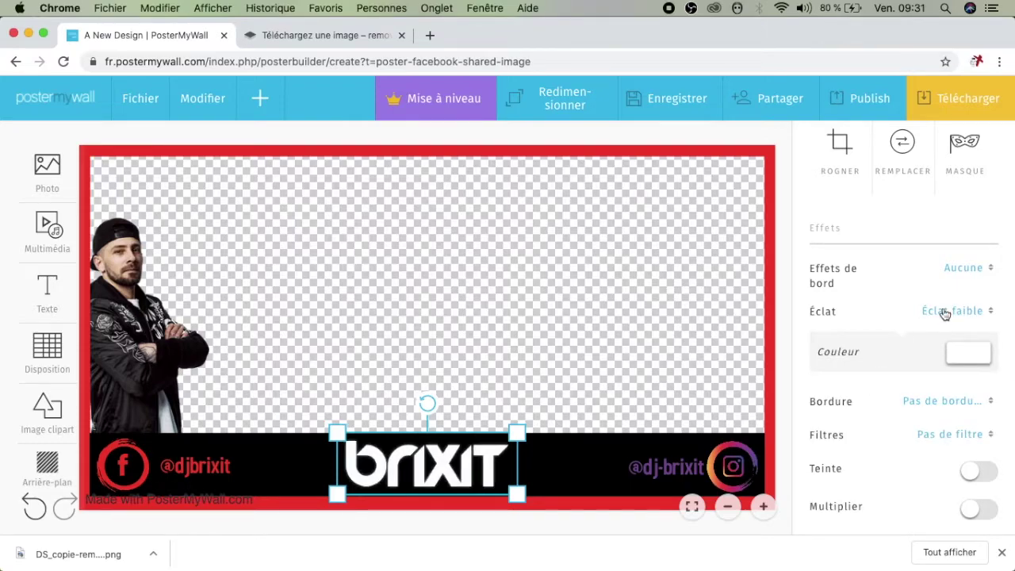
- Try the Ovale edge effect on the brixit logo and set it back to Aucune
{"action": "left_click", "coordinate": [951, 272]}
{"action": "scroll", "coordinate": [928, 267], "scroll_direction": "down", "scroll_amount": 5}
{"action": "left_click", "coordinate": [894, 231]}
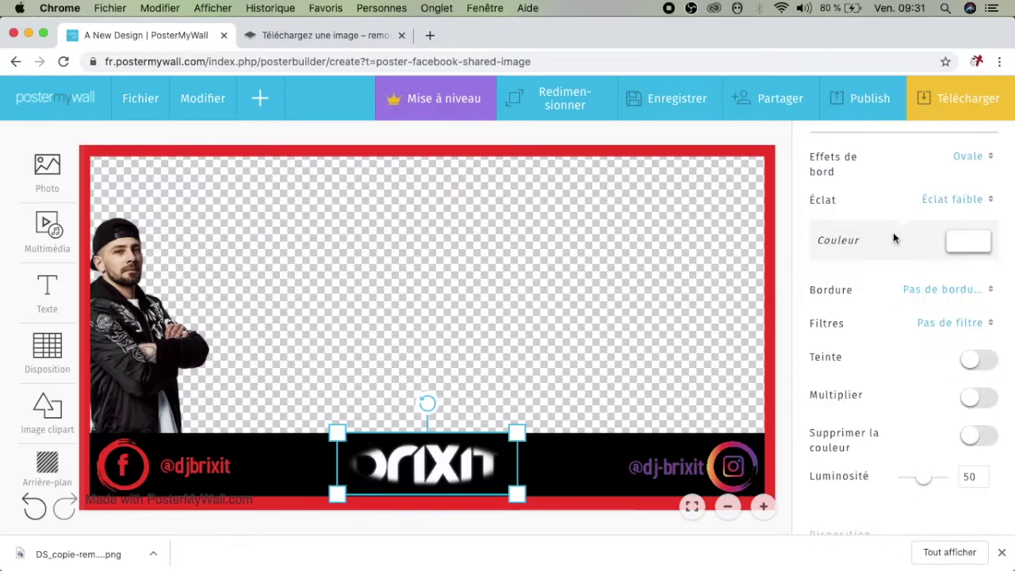
{"action": "left_click", "coordinate": [954, 165]}
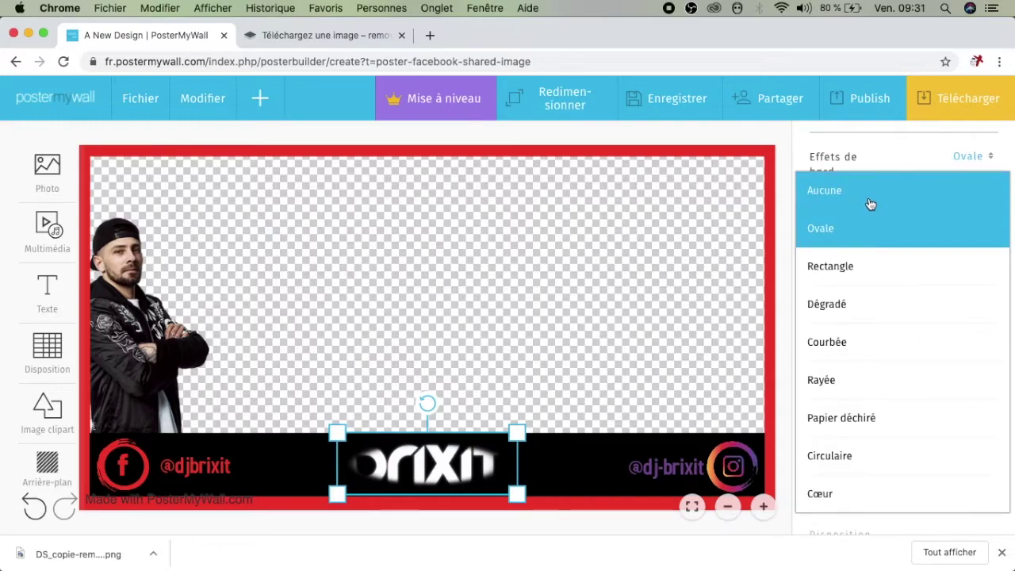
{"action": "left_click", "coordinate": [867, 202]}
- Give the brixit logo a rectangular border (Bordure rectangulaire) in red fc0505
{"action": "left_click", "coordinate": [924, 295]}
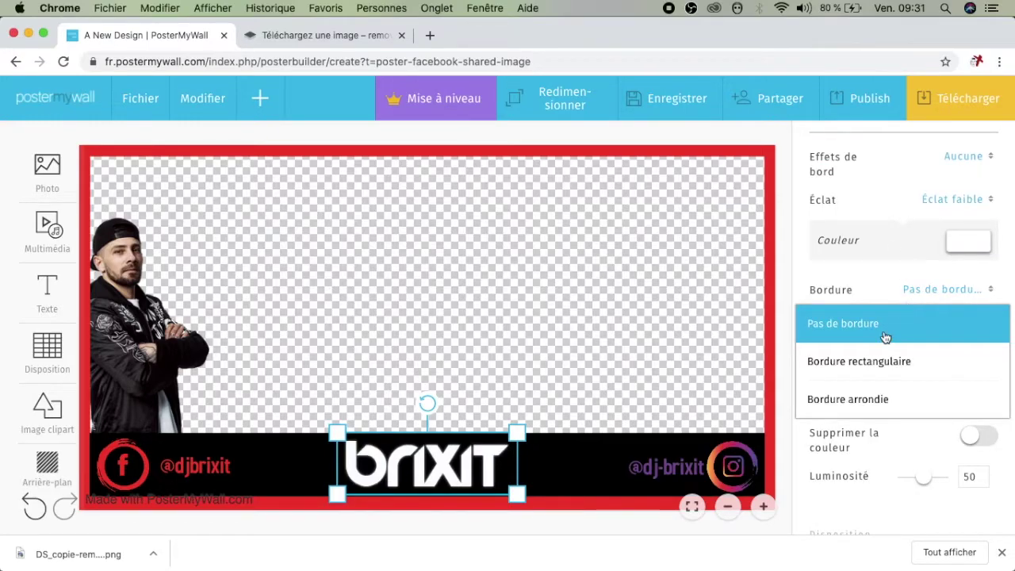
{"action": "left_click", "coordinate": [880, 359]}
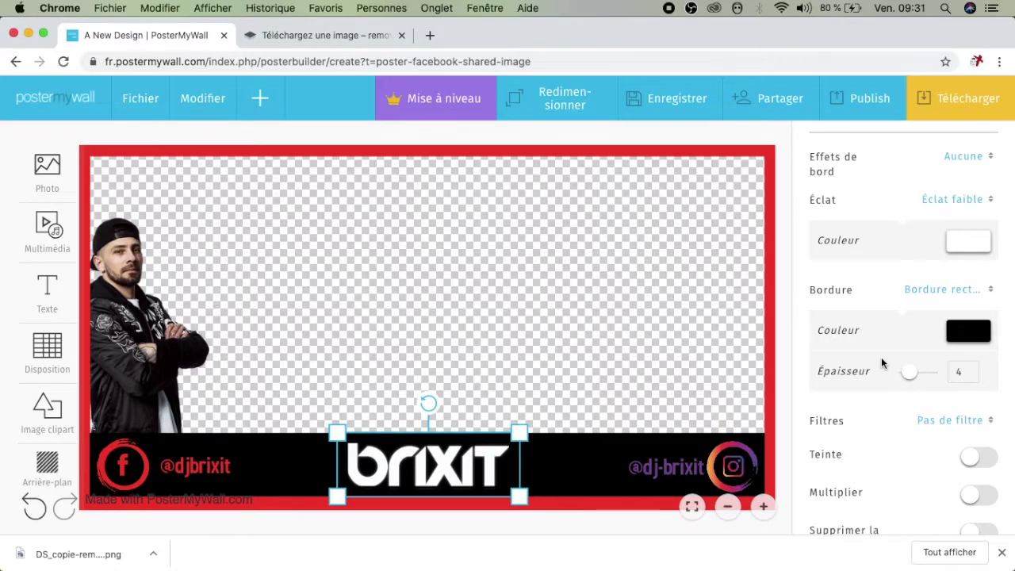
{"action": "left_click", "coordinate": [975, 330]}
{"action": "left_click", "coordinate": [808, 238]}
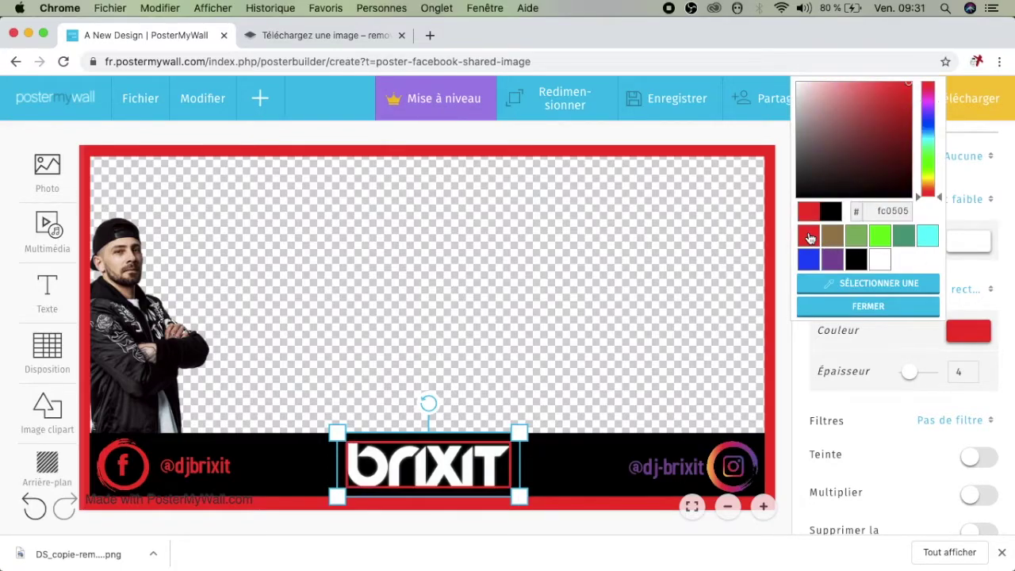
{"action": "left_click", "coordinate": [868, 306]}
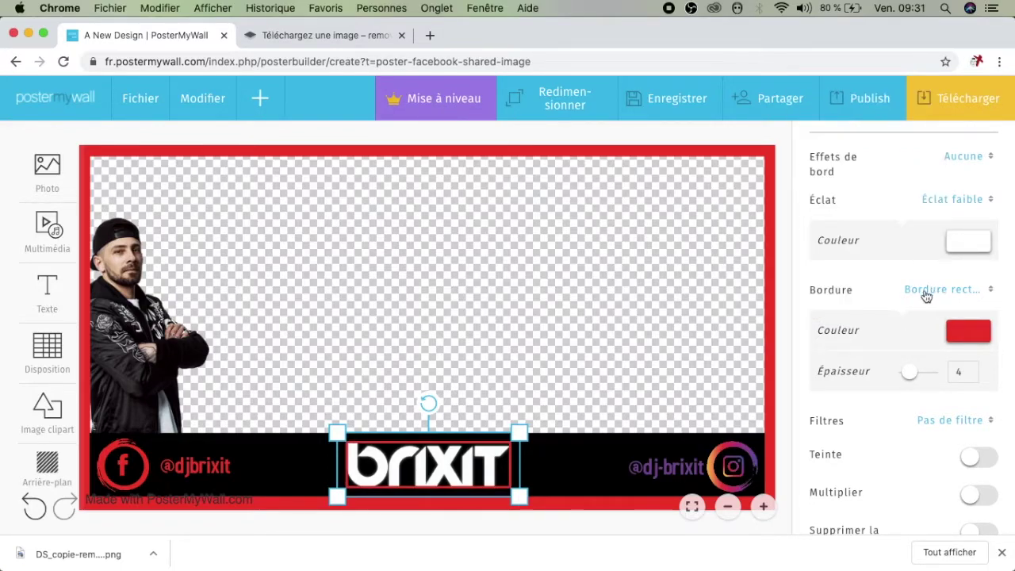
{"action": "scroll", "coordinate": [865, 382], "scroll_direction": "down", "scroll_amount": 2}
- Leave all text deselected, save the overlay design and dismiss the save confirmation
{"action": "left_click", "coordinate": [212, 468]}
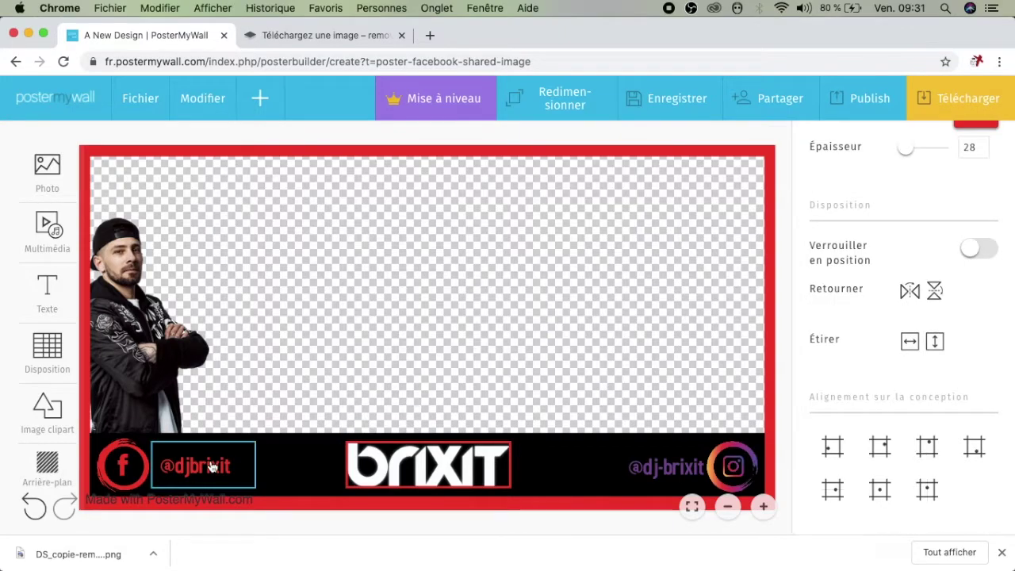
{"action": "left_click", "coordinate": [301, 329]}
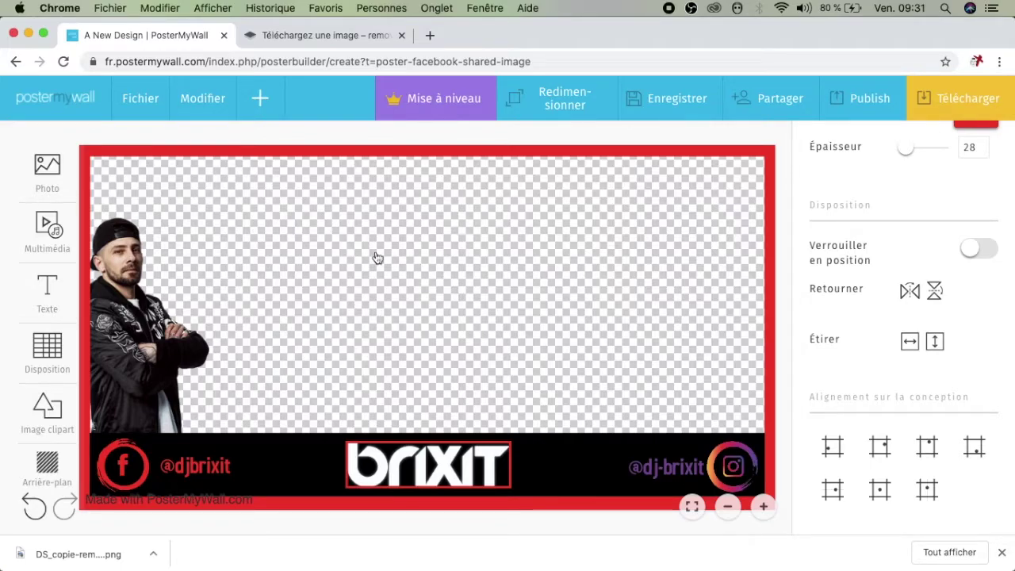
{"action": "left_click", "coordinate": [689, 108]}
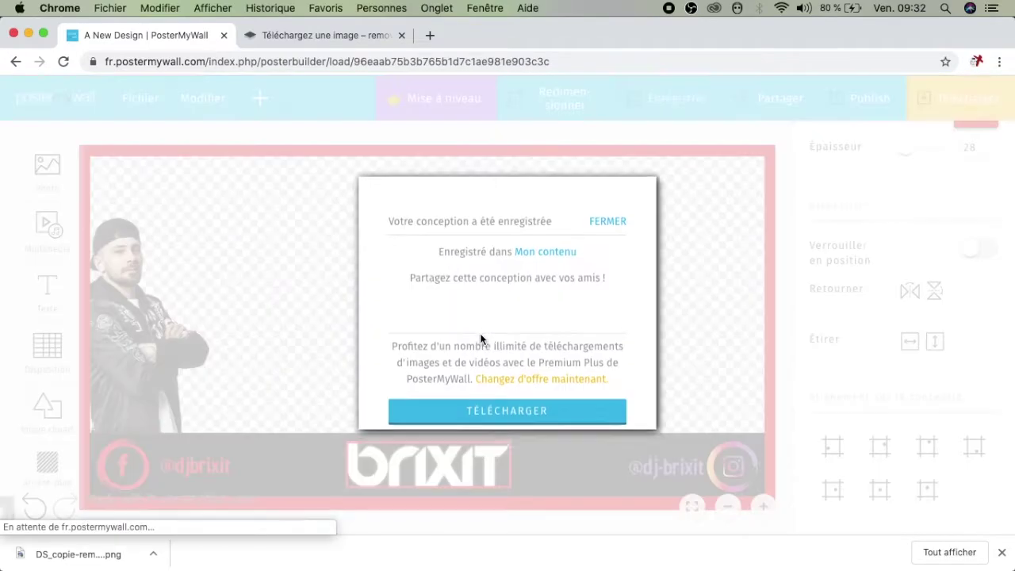
{"action": "left_click", "coordinate": [612, 226]}
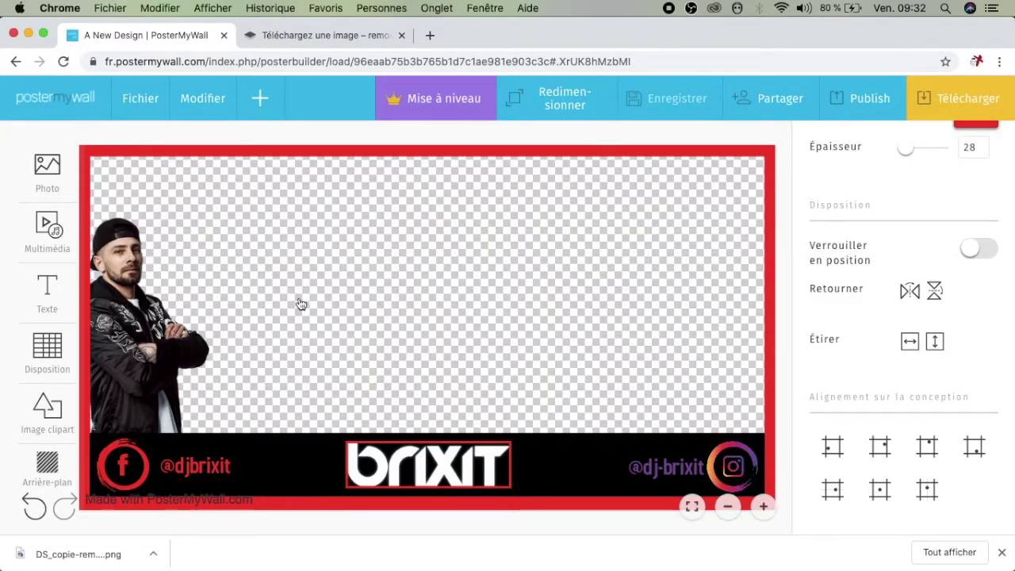
- Search Google for "dj png" in a new browser tab
{"action": "left_click", "coordinate": [430, 35]}
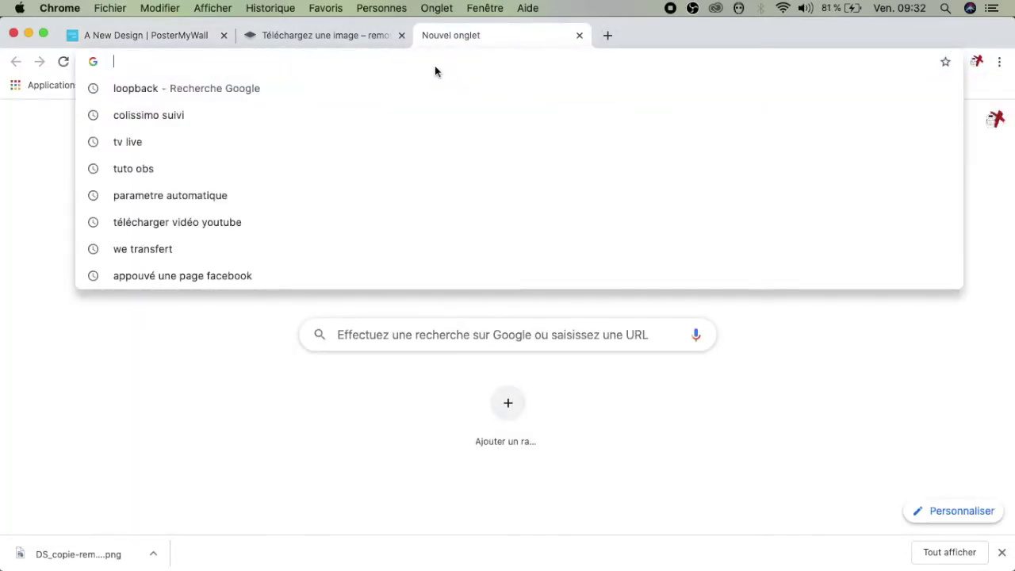
{"action": "type", "text": "f"}
{"action": "key", "text": "BackSpace"}
{"action": "key", "text": "BackSpace"}
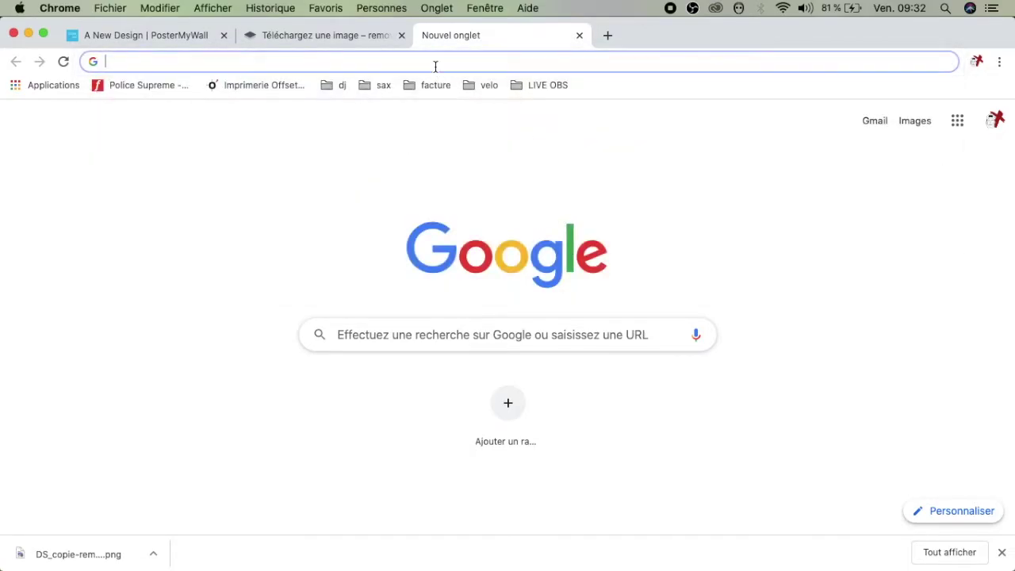
{"action": "type", "text": "dk"}
{"action": "key", "text": "BackSpace"}
{"action": "key", "text": "BackSpace"}
{"action": "type", "text": "j"}
{"action": "key", "text": "BackSpace"}
{"action": "key", "text": "BackSpace"}
{"action": "type", "text": "dj png"}
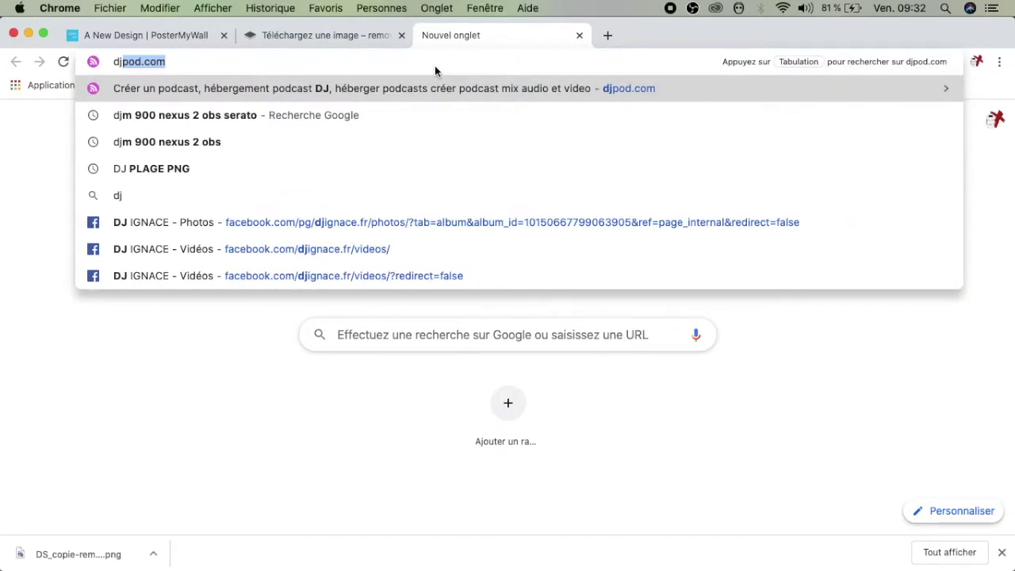
{"action": "key", "text": "Return"}
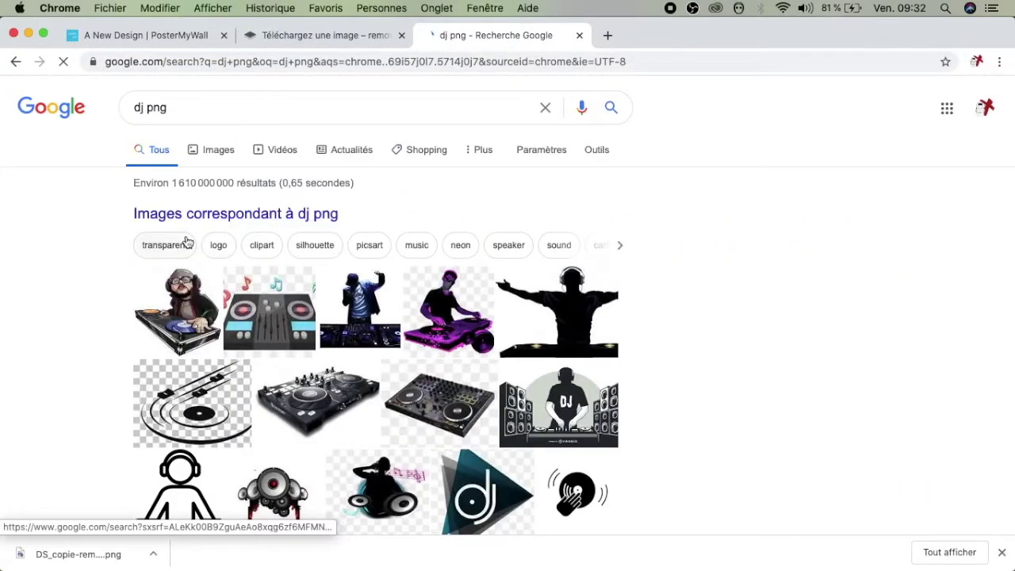
- Browse the Google image results for "dj png", previewing the headphones with red star and the DJ girl with vinyl
{"action": "scroll", "coordinate": [56, 288], "scroll_direction": "down", "scroll_amount": 1}
{"action": "left_click", "coordinate": [219, 107]}
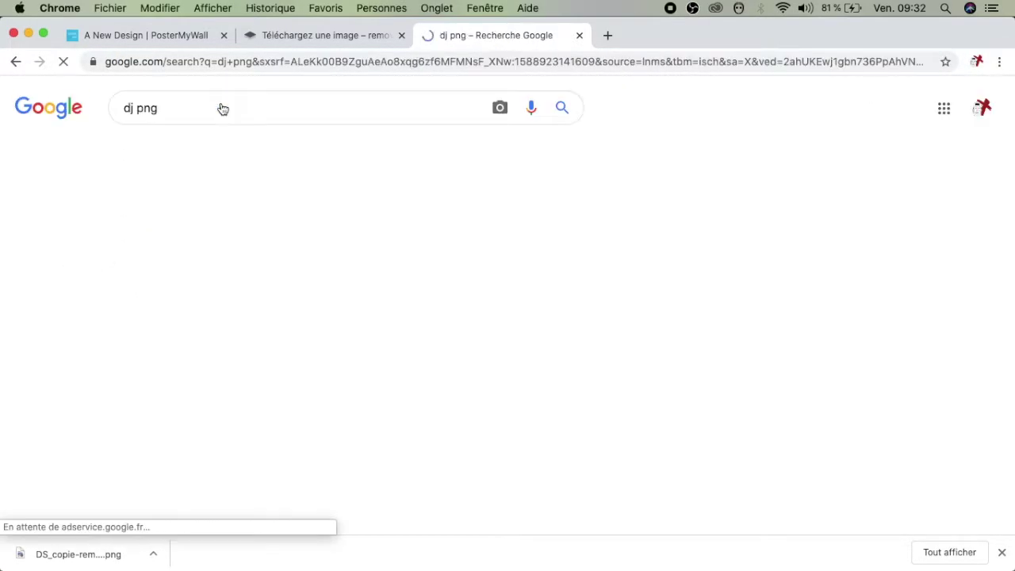
{"action": "scroll", "coordinate": [416, 298], "scroll_direction": "down", "scroll_amount": 3}
{"action": "scroll", "coordinate": [418, 300], "scroll_direction": "down", "scroll_amount": 2}
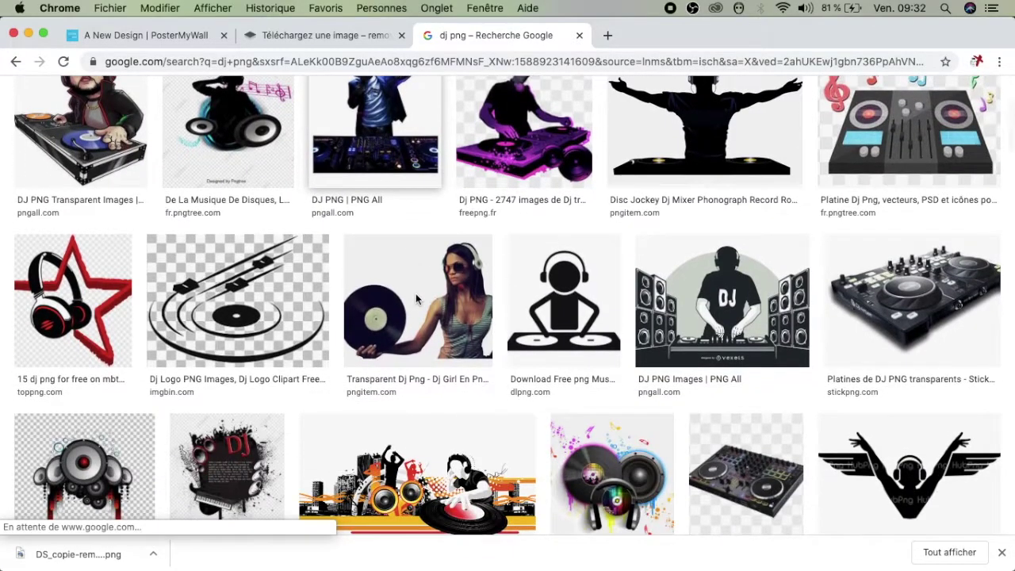
{"action": "left_click", "coordinate": [80, 293]}
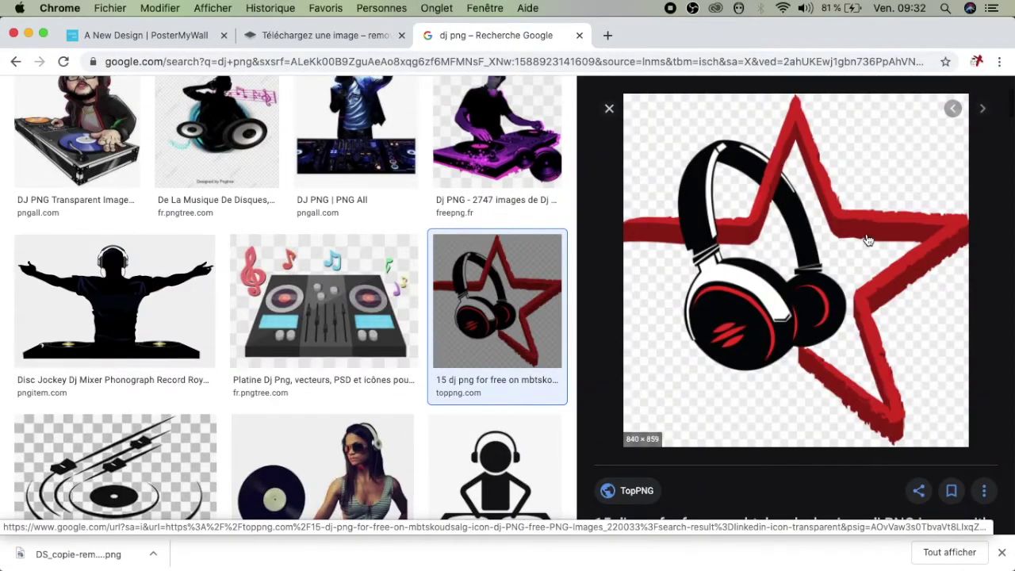
{"action": "scroll", "coordinate": [419, 309], "scroll_direction": "down", "scroll_amount": 5}
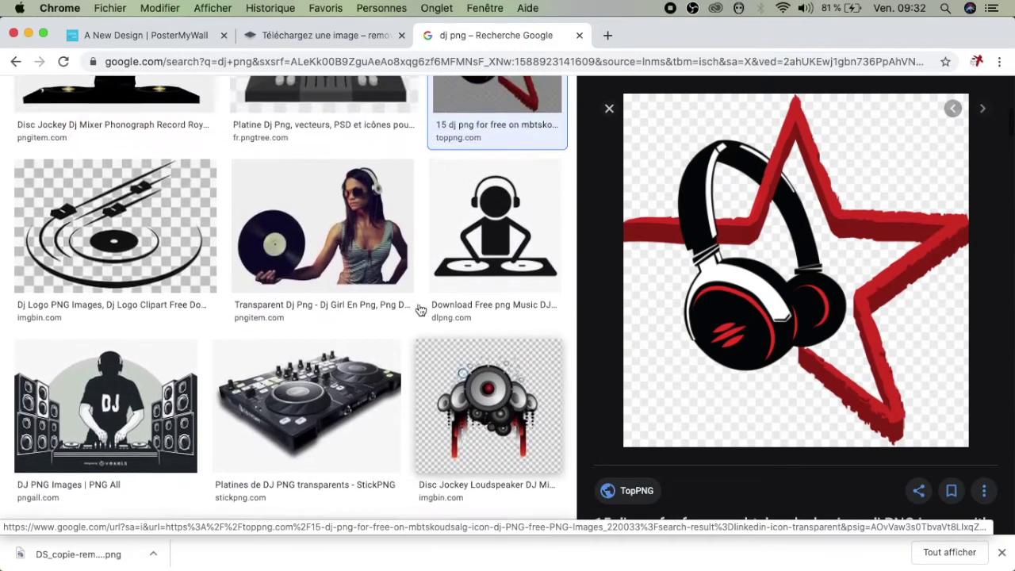
{"action": "left_click", "coordinate": [412, 305]}
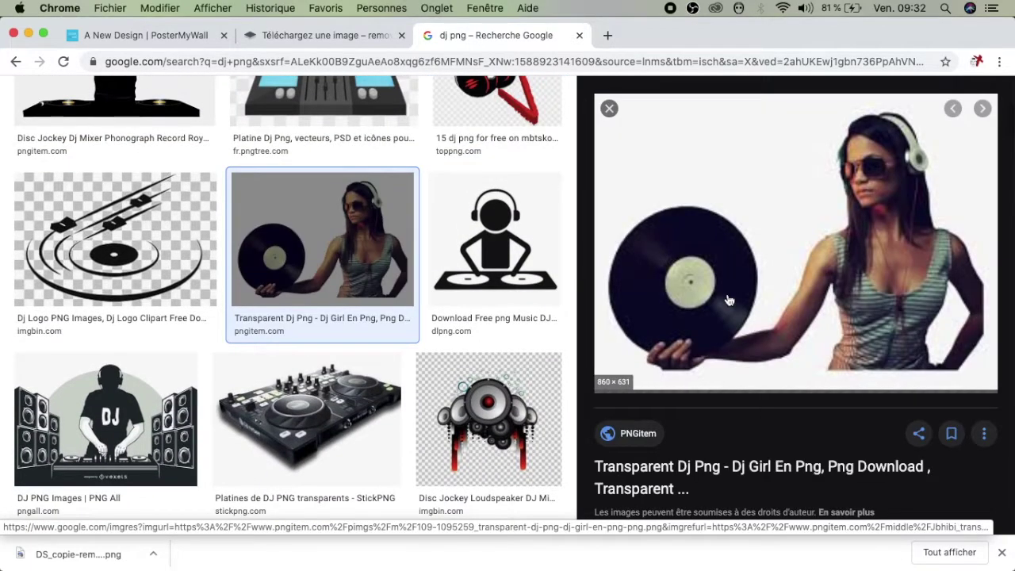
{"action": "scroll", "coordinate": [728, 300], "scroll_direction": "down", "scroll_amount": 5}
{"action": "scroll", "coordinate": [728, 300], "scroll_direction": "up", "scroll_amount": 5}
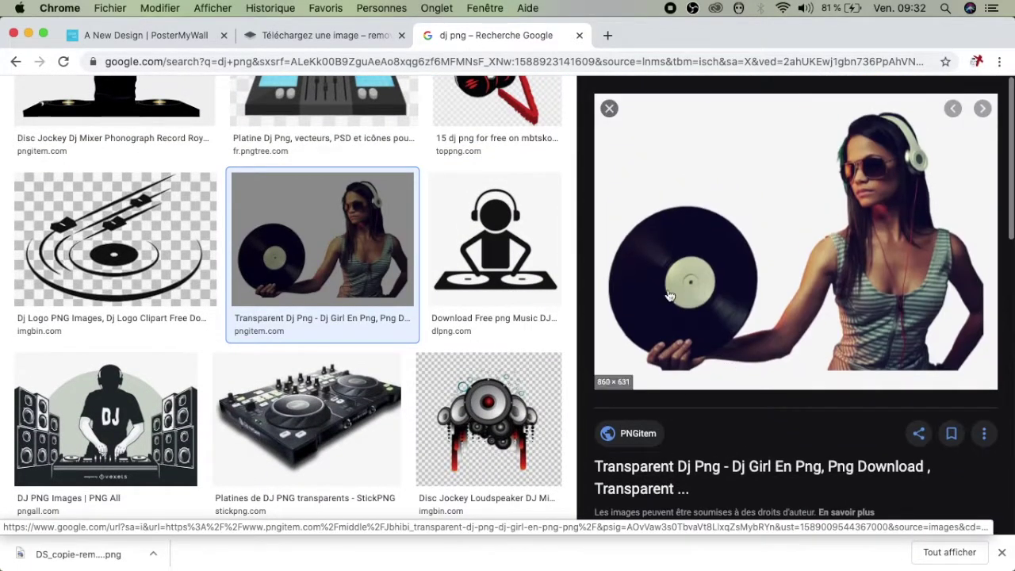
{"action": "scroll", "coordinate": [505, 264], "scroll_direction": "down", "scroll_amount": 3}
{"action": "scroll", "coordinate": [503, 262], "scroll_direction": "down", "scroll_amount": 3}
- Preview the StickPNG DJ controller image and save it as a PNG to the Bureau folder
{"action": "left_click", "coordinate": [309, 174]}
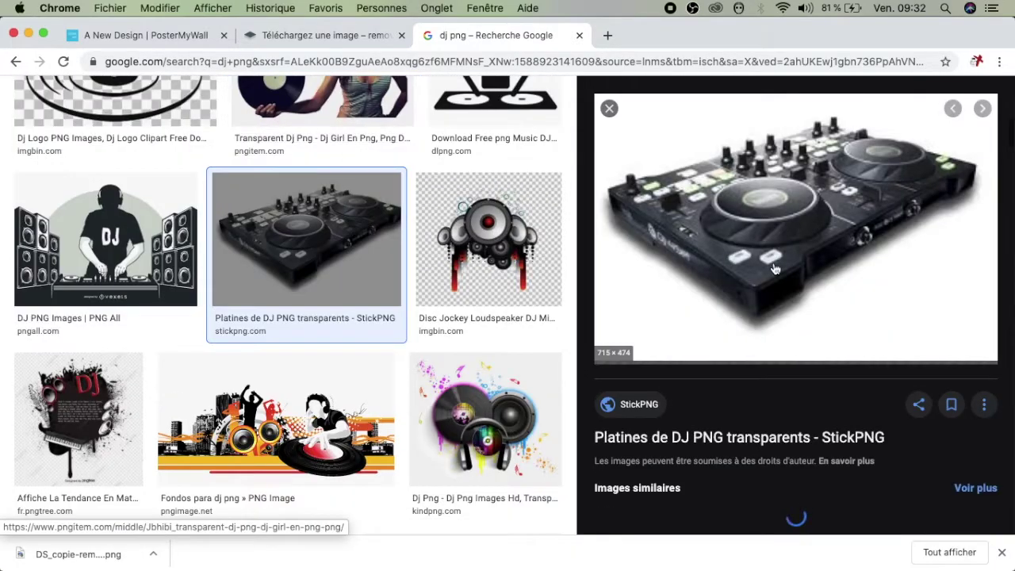
{"action": "right_click", "coordinate": [745, 226]}
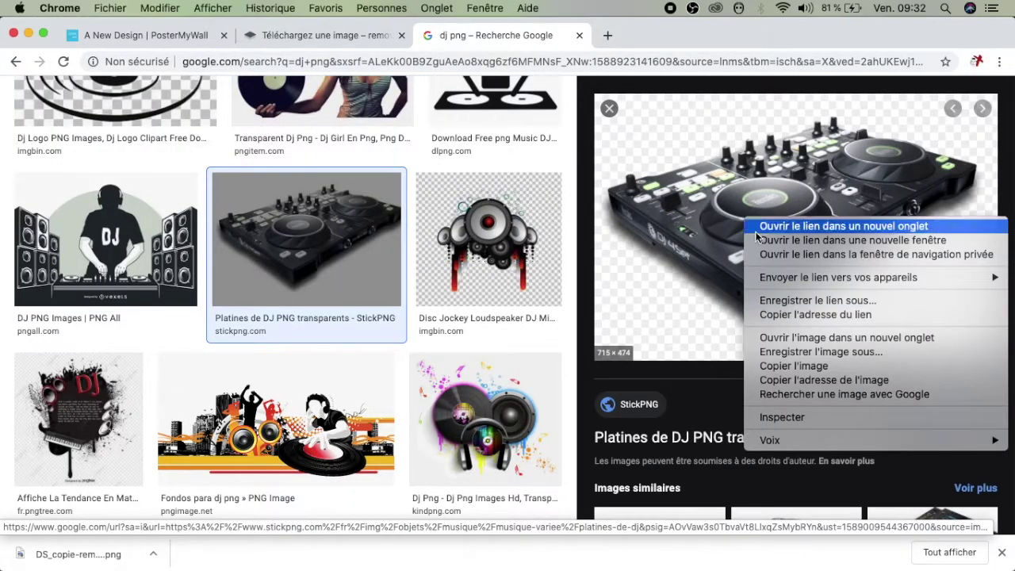
{"action": "left_click", "coordinate": [793, 352]}
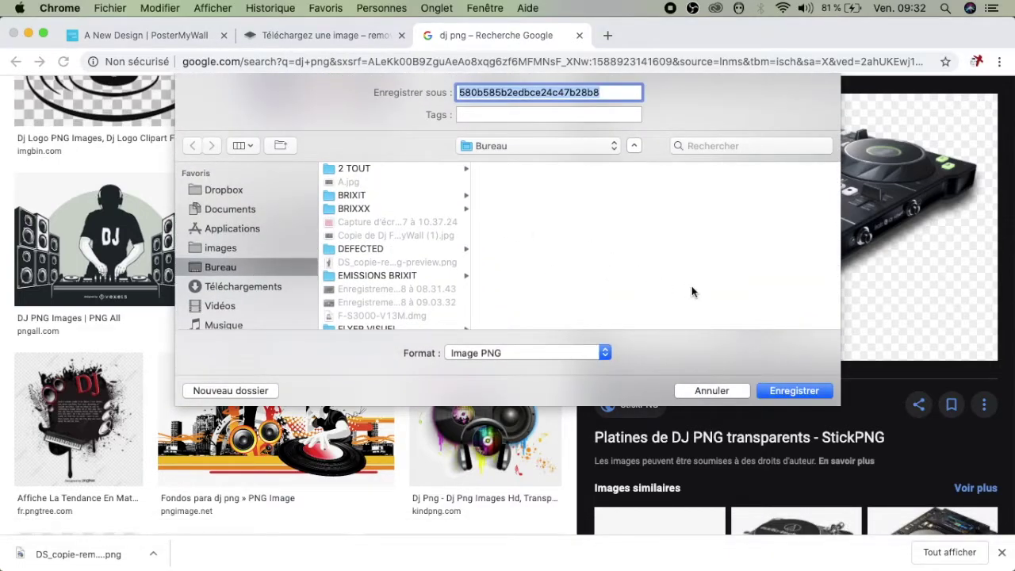
{"action": "left_click", "coordinate": [789, 390]}
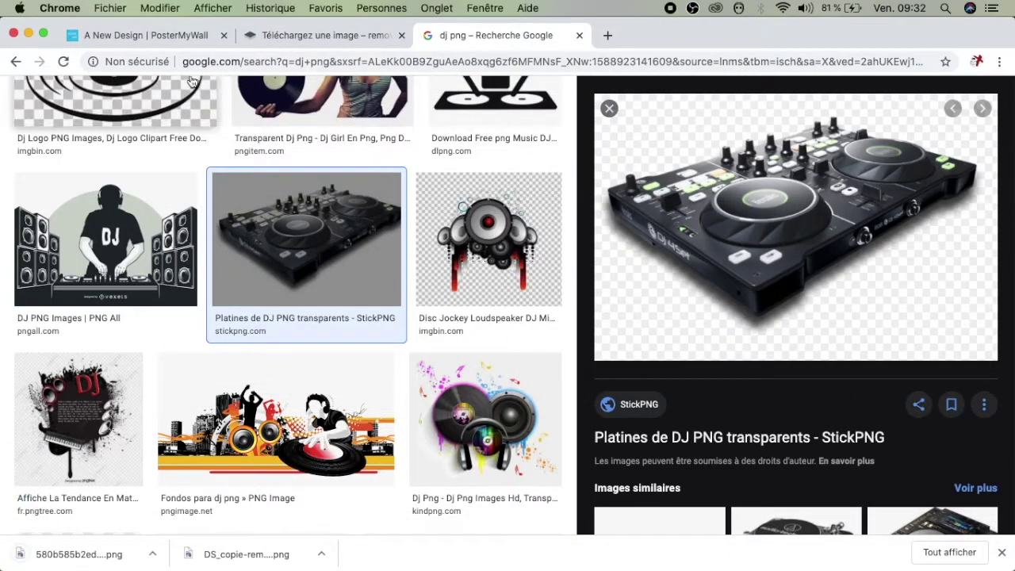
- Switch to the PosterMyWall design and upload 580b585b2edbce24c47b28b8.png from Bureau as a new photo on the canvas
{"action": "left_click", "coordinate": [133, 36]}
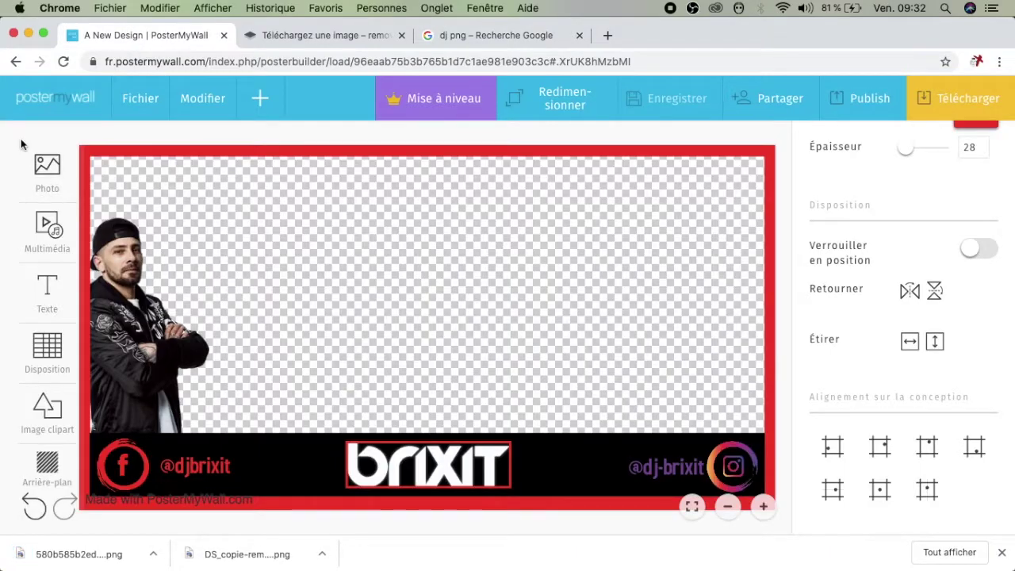
{"action": "left_click", "coordinate": [47, 168]}
{"action": "left_click", "coordinate": [112, 172]}
{"action": "scroll", "coordinate": [159, 199], "scroll_direction": "down", "scroll_amount": 5}
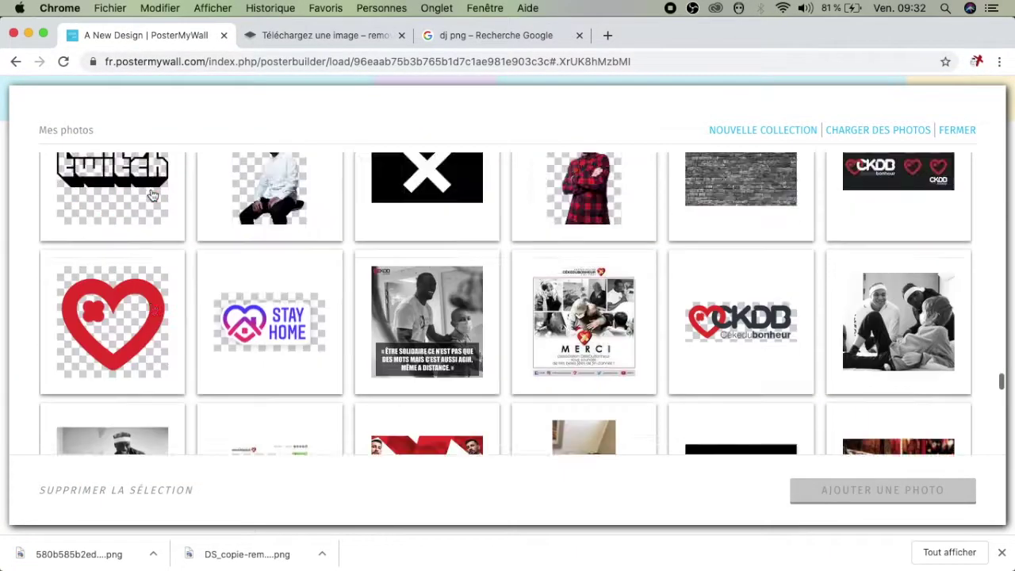
{"action": "scroll", "coordinate": [153, 195], "scroll_direction": "up", "scroll_amount": 20}
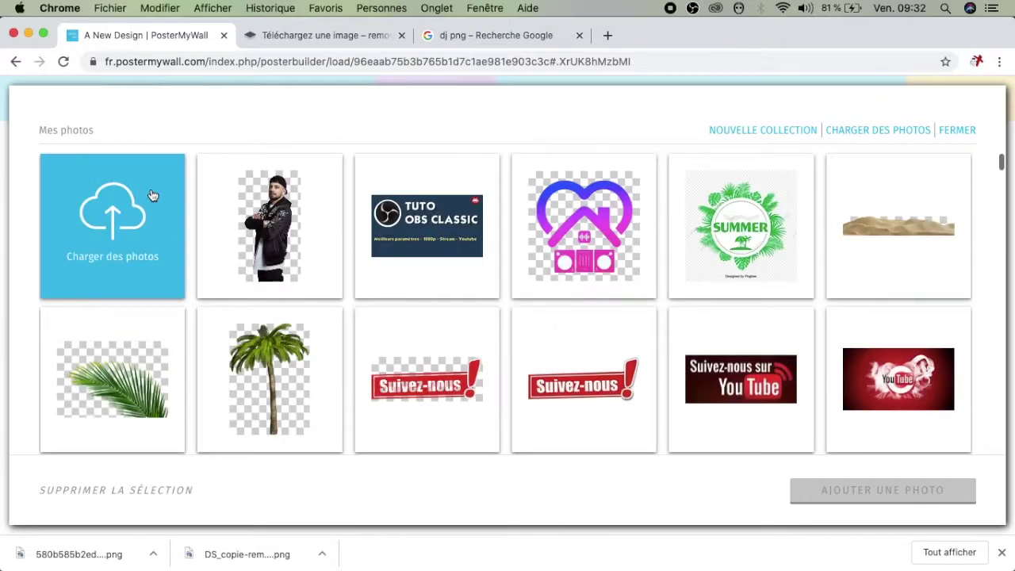
{"action": "left_click", "coordinate": [164, 221]}
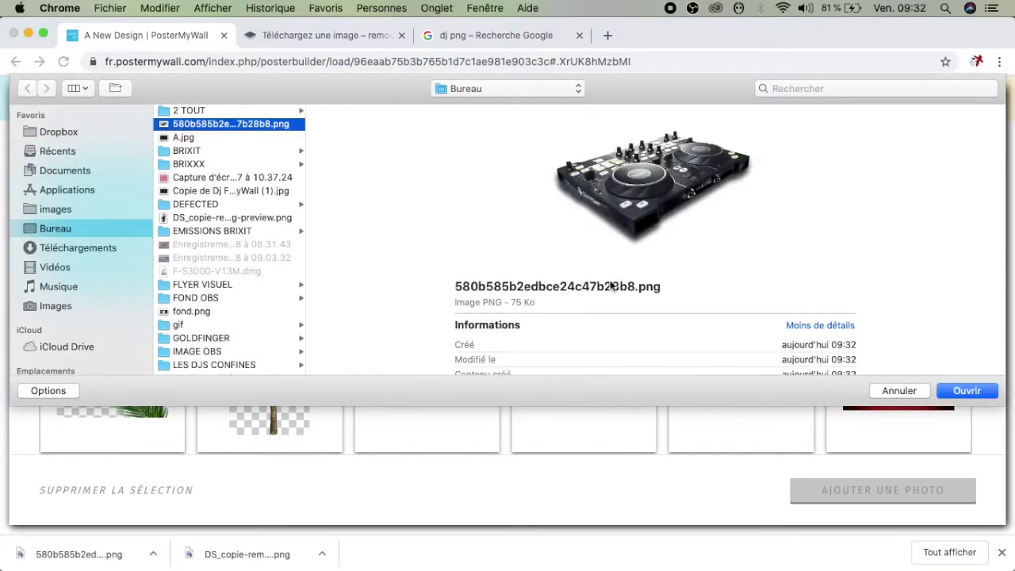
{"action": "left_click", "coordinate": [953, 390]}
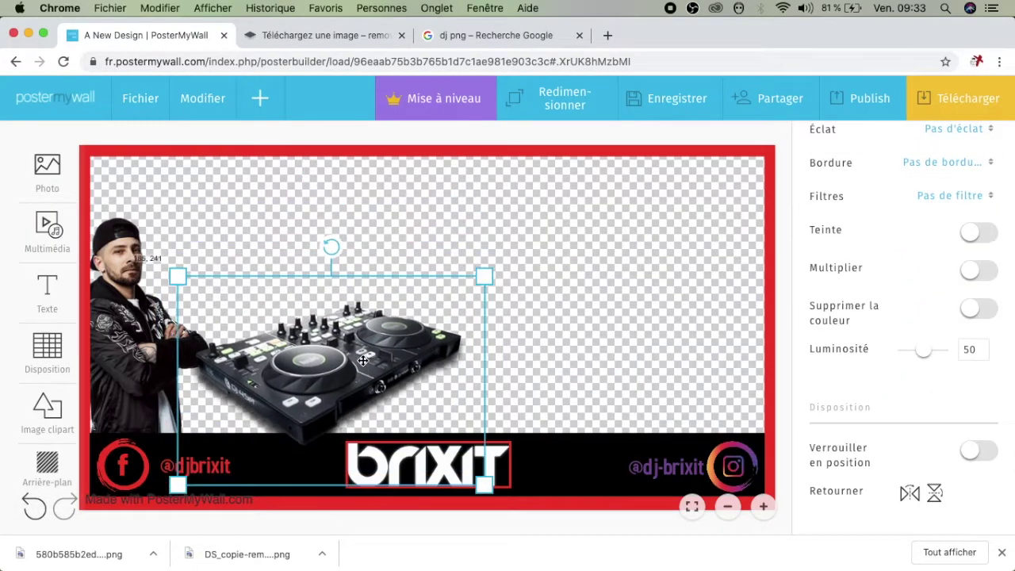
- Move the DJ controller image toward the middle of the canvas and flip it horizontally
{"action": "left_click_drag", "start_coordinate": [362, 361], "coordinate": [544, 322]}
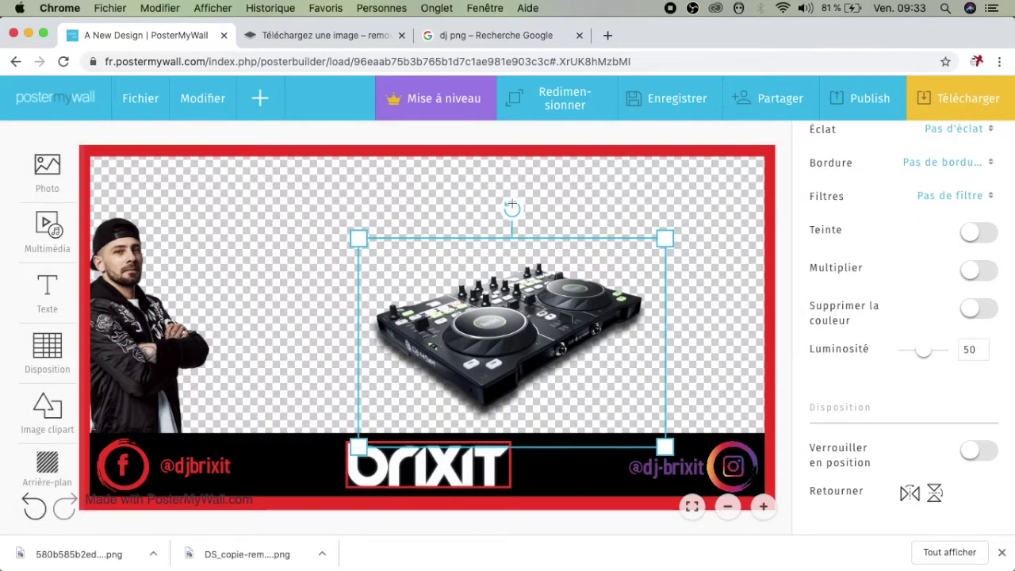
{"action": "left_click_drag", "start_coordinate": [512, 206], "coordinate": [511, 236]}
{"action": "scroll", "coordinate": [932, 383], "scroll_direction": "down", "scroll_amount": 5}
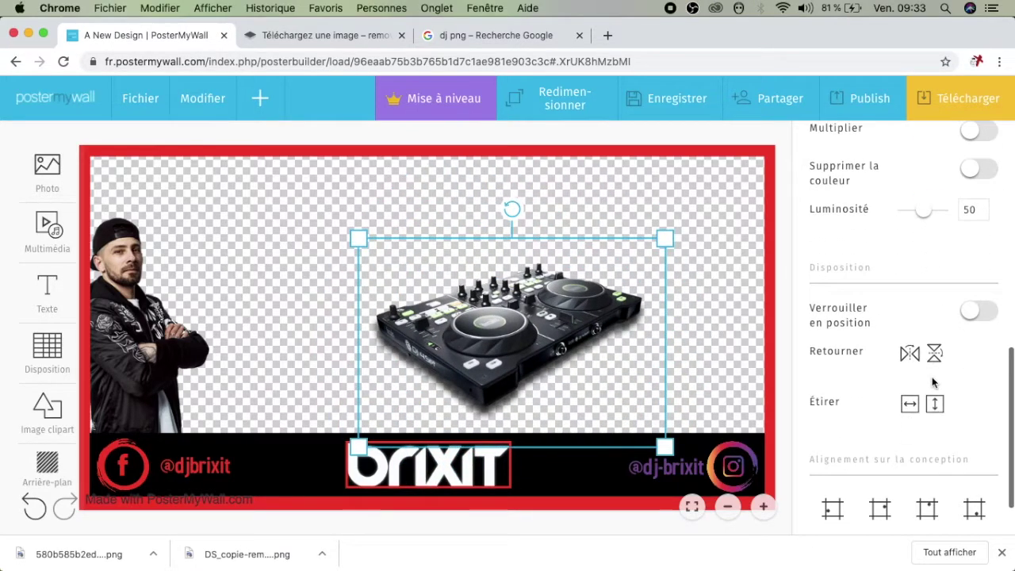
{"action": "left_click", "coordinate": [909, 325]}
- Place the DJ controller in the canvas's upper-right corner, scale it to about 295 × 195, and deselect it
{"action": "left_click_drag", "start_coordinate": [520, 309], "coordinate": [769, 151]}
{"action": "left_click_drag", "start_coordinate": [608, 288], "coordinate": [632, 259]}
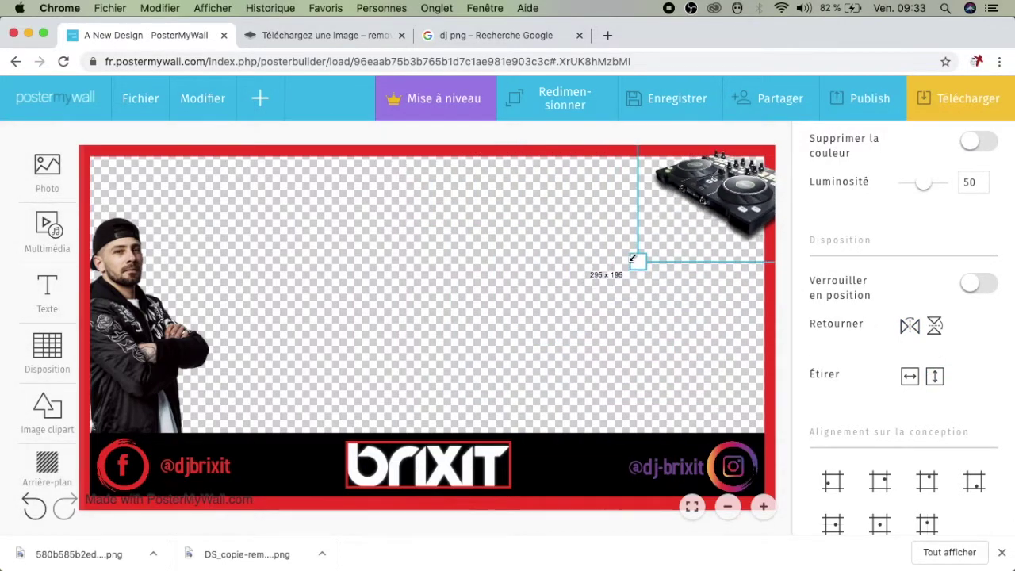
{"action": "left_click_drag", "start_coordinate": [723, 177], "coordinate": [716, 174]}
{"action": "left_click", "coordinate": [531, 282]}
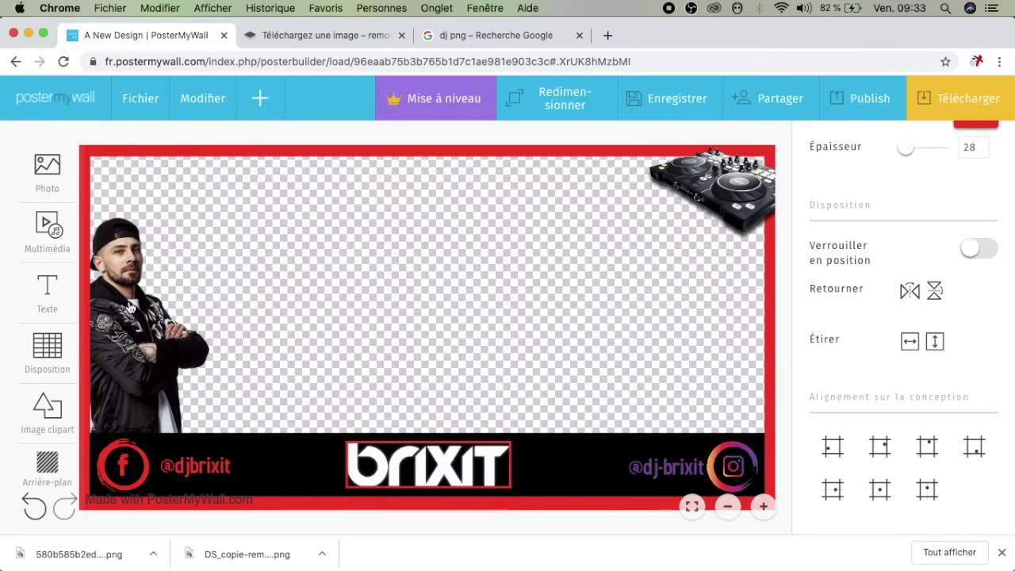
- Shift the red frame aside, raise the DJ's photo slightly, and place the frame back around the canvas edges
{"action": "left_click_drag", "start_coordinate": [159, 326], "coordinate": [151, 318]}
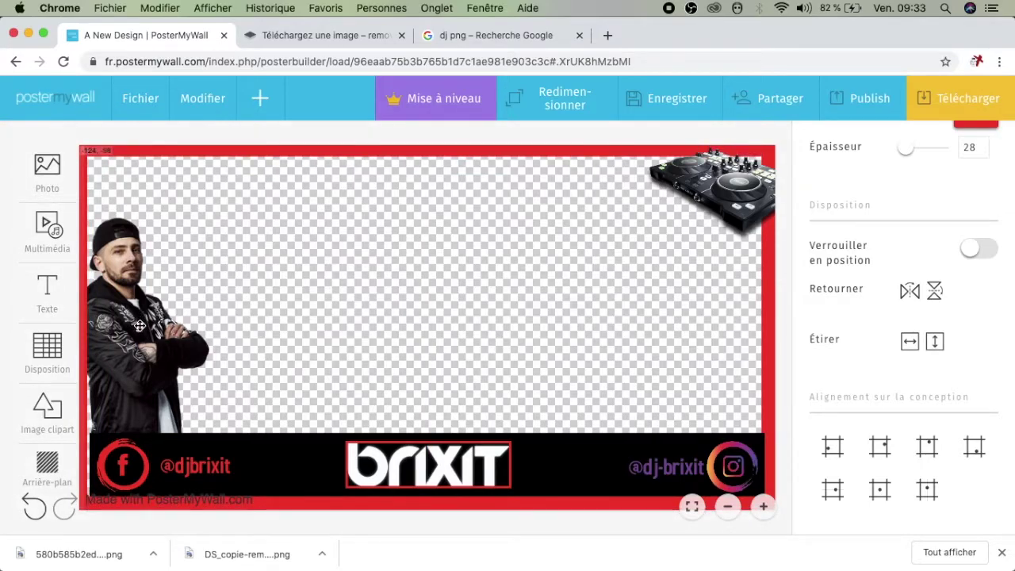
{"action": "left_click_drag", "start_coordinate": [134, 307], "coordinate": [136, 308]}
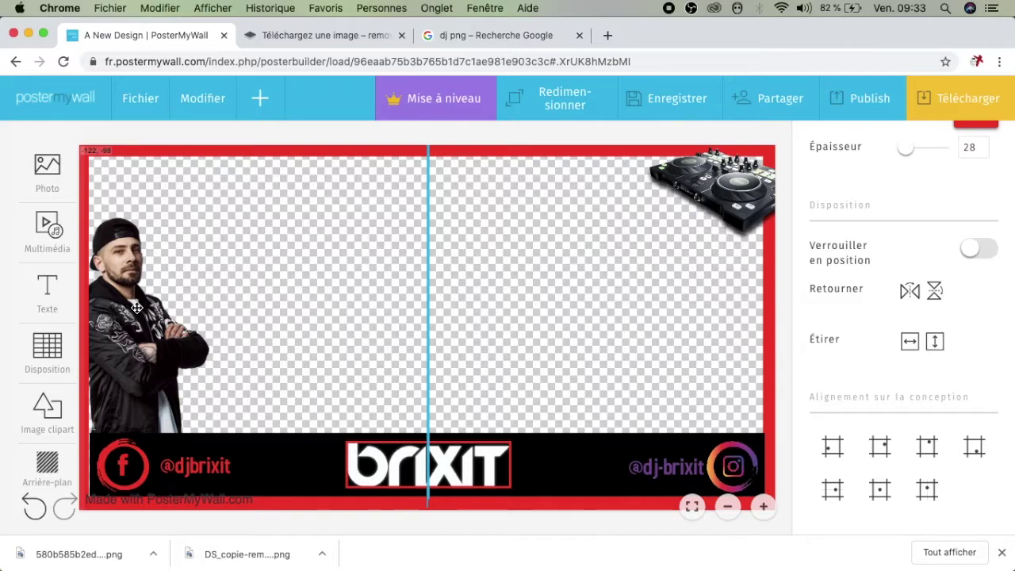
{"action": "left_click_drag", "start_coordinate": [79, 326], "coordinate": [239, 325]}
{"action": "left_click_drag", "start_coordinate": [136, 329], "coordinate": [136, 305]}
{"action": "left_click_drag", "start_coordinate": [377, 275], "coordinate": [202, 265]}
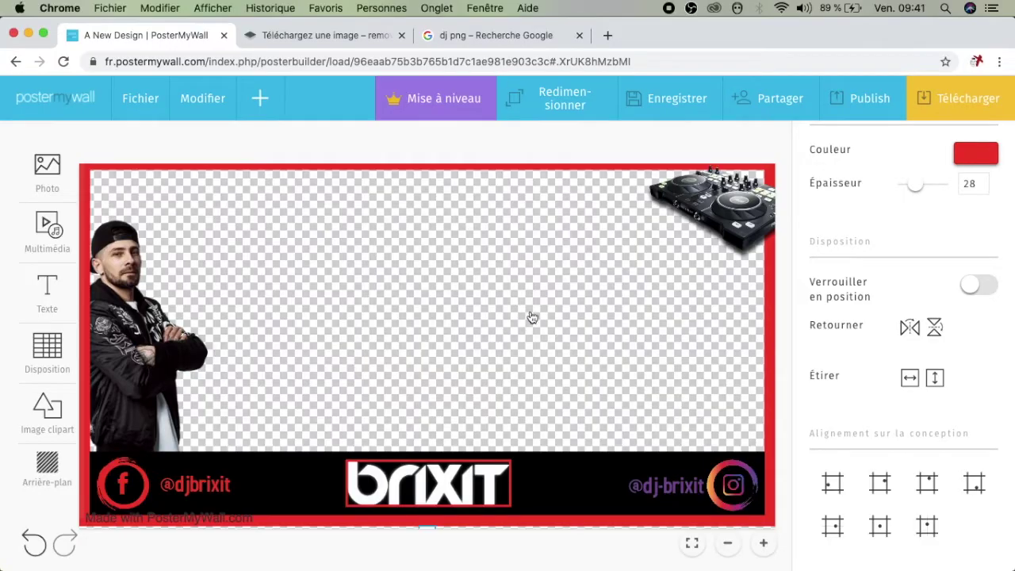
- Download the design as the free Image basique PNG and reveal the downloaded file in Finder
{"action": "left_click", "coordinate": [954, 101]}
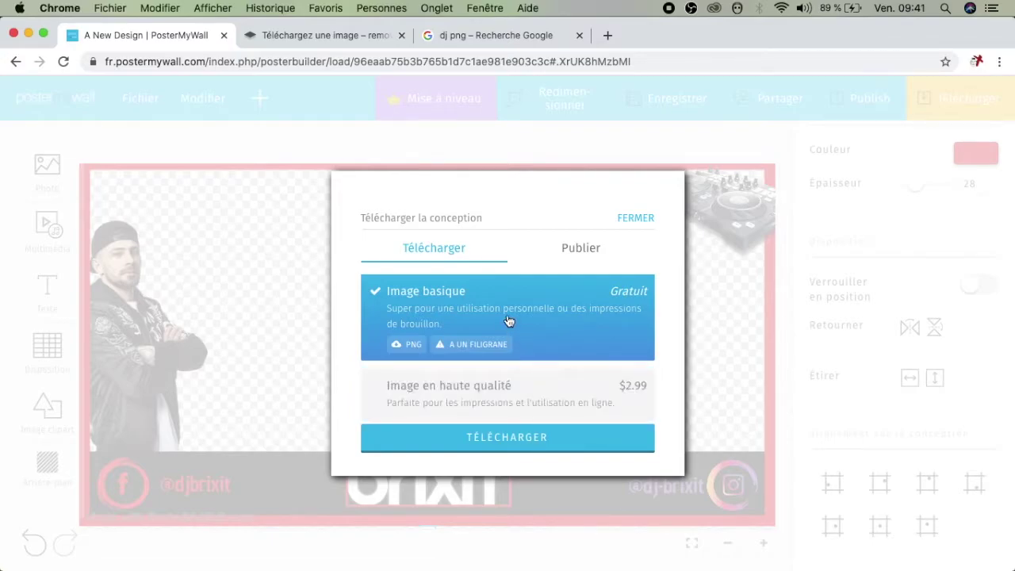
{"action": "left_click", "coordinate": [501, 439]}
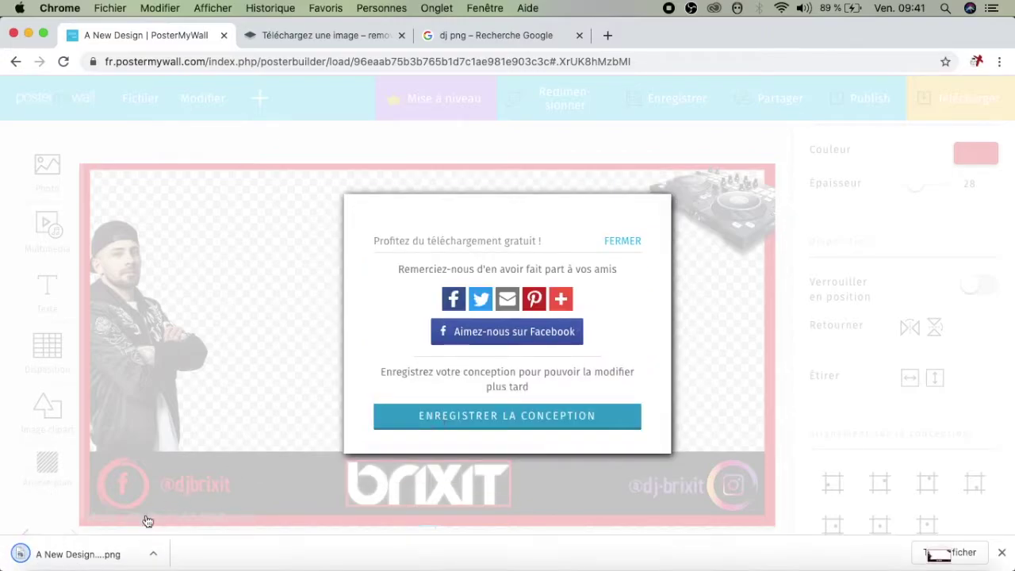
{"action": "left_click", "coordinate": [153, 553]}
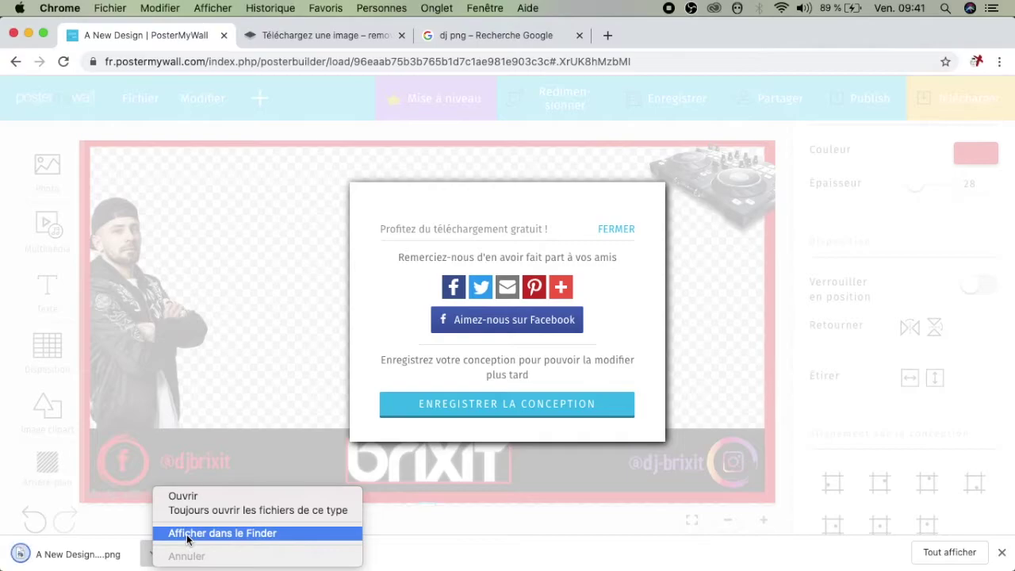
{"action": "left_click", "coordinate": [210, 534]}
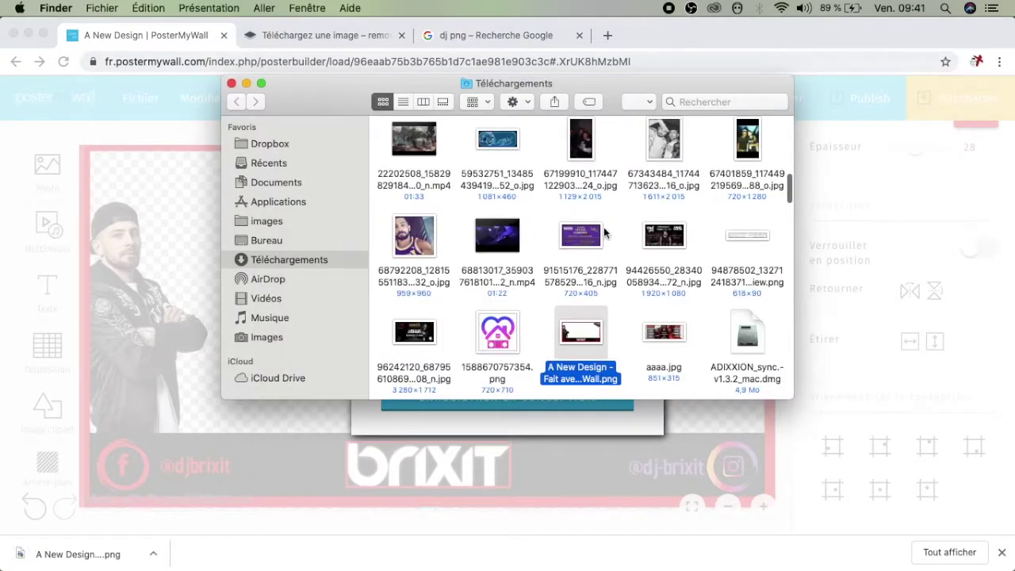
- Move the downloaded A New Design PNG to the Bureau folder and clear the open windows off the desktop
{"action": "left_click_drag", "start_coordinate": [591, 323], "coordinate": [299, 242]}
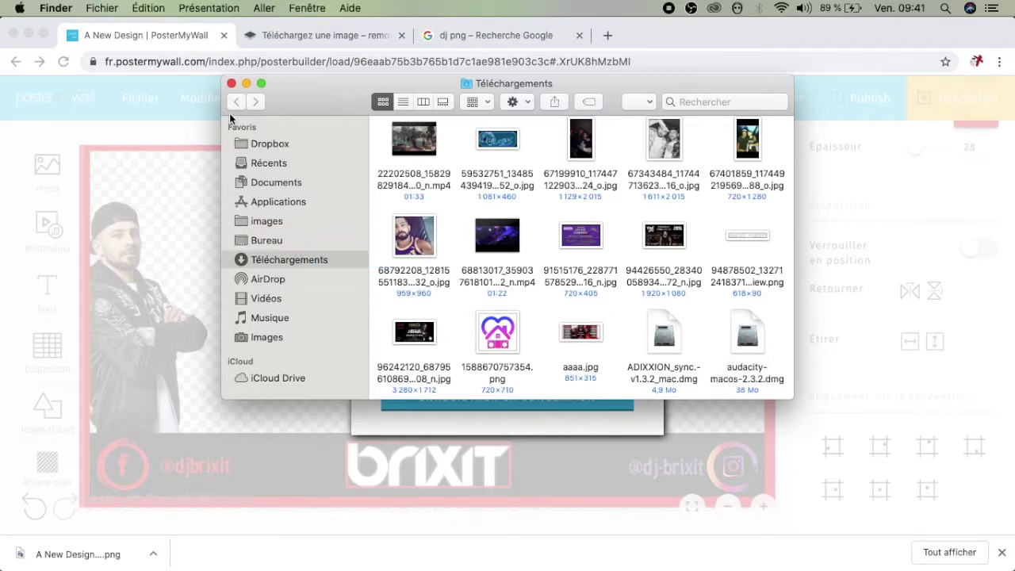
{"action": "left_click", "coordinate": [231, 83]}
{"action": "left_click", "coordinate": [28, 33]}
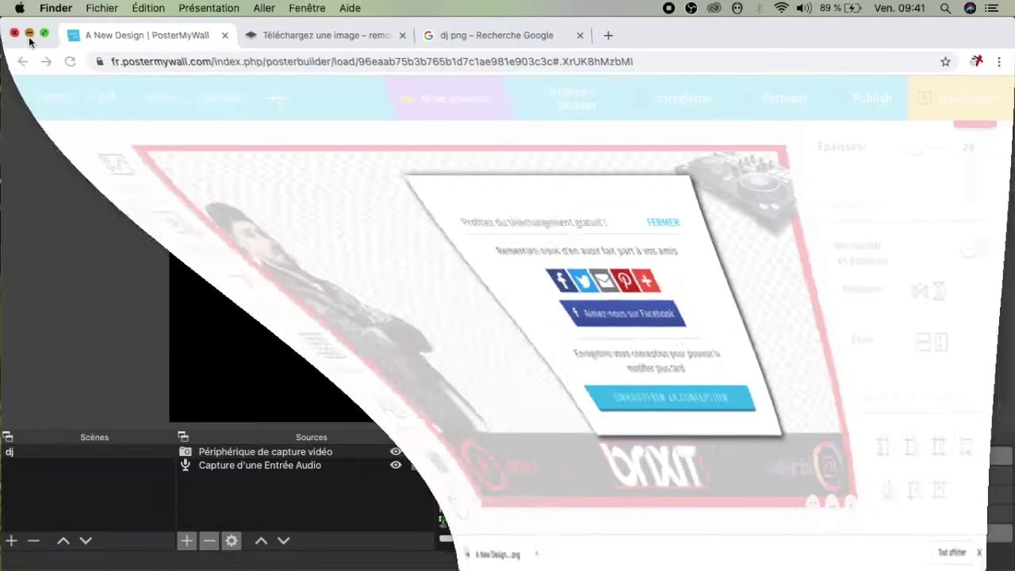
{"action": "left_click", "coordinate": [29, 24]}
- Create a desktop folder, try to name it "fond obs", and move the A New Design PNG into it
{"action": "right_click", "coordinate": [161, 232]}
{"action": "left_click", "coordinate": [194, 236]}
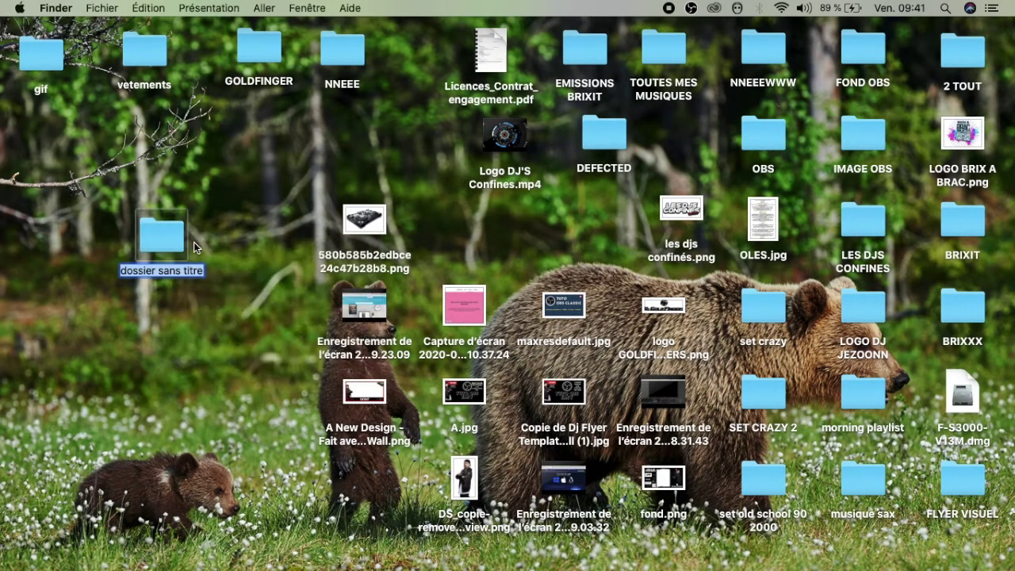
{"action": "type", "text": "d"}
{"action": "type", "text": "ond obs"}
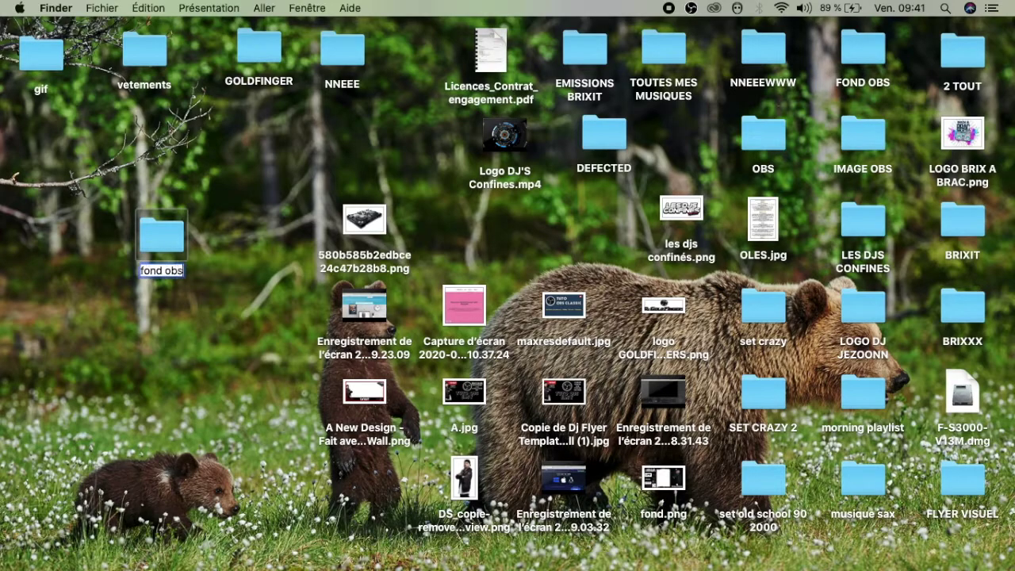
{"action": "left_click", "coordinate": [222, 264]}
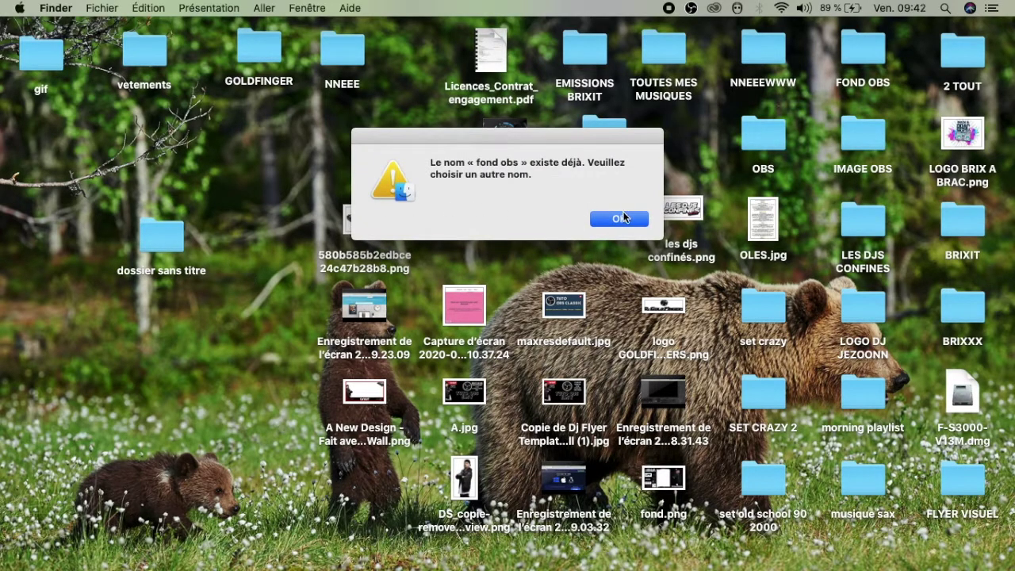
{"action": "left_click", "coordinate": [623, 221]}
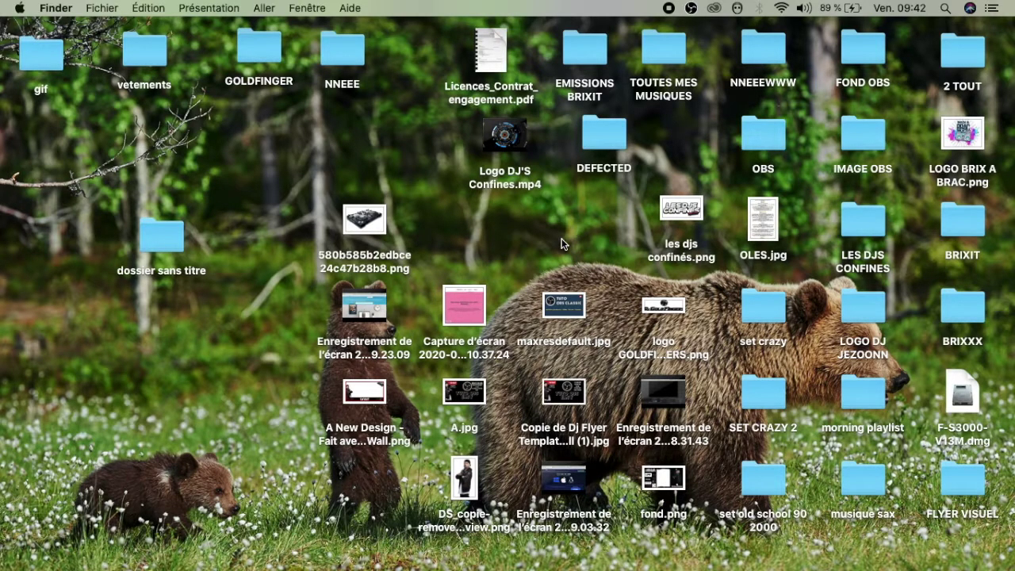
{"action": "left_click_drag", "start_coordinate": [363, 398], "coordinate": [157, 231]}
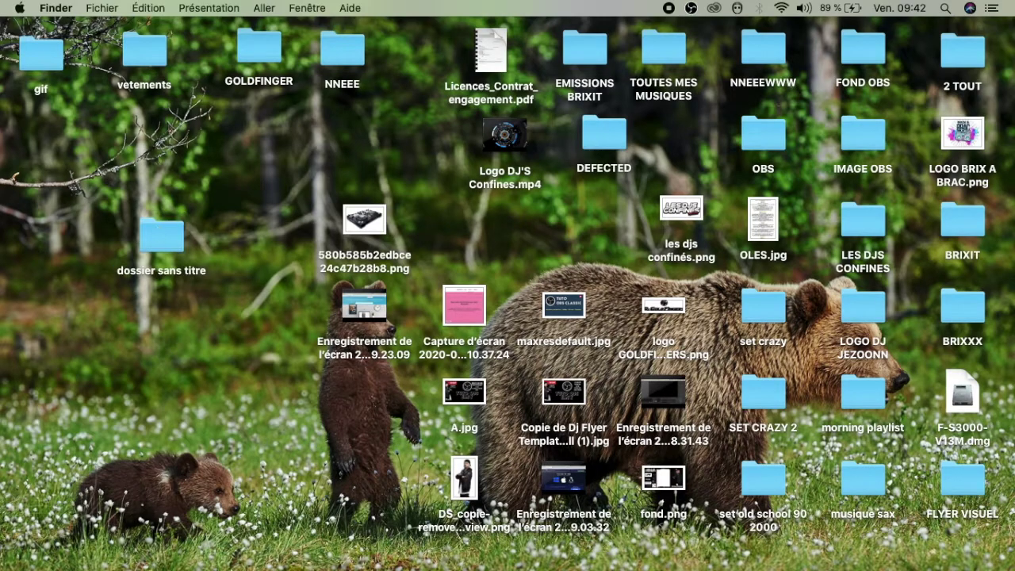
- Switch to OBS and add a new Image source to the dj scene
{"action": "left_click", "coordinate": [679, 558]}
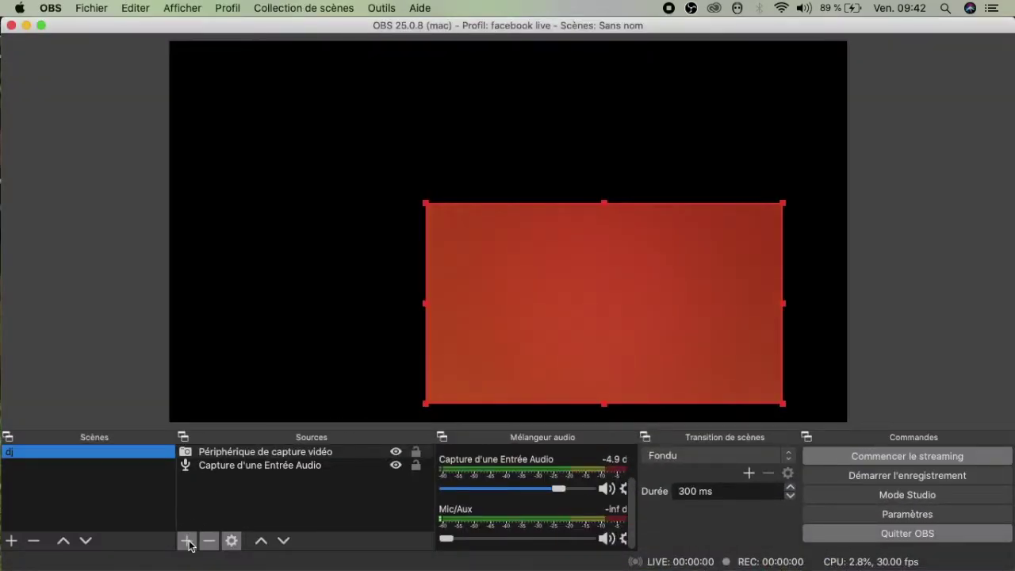
{"action": "left_click", "coordinate": [189, 544]}
{"action": "left_click", "coordinate": [230, 404]}
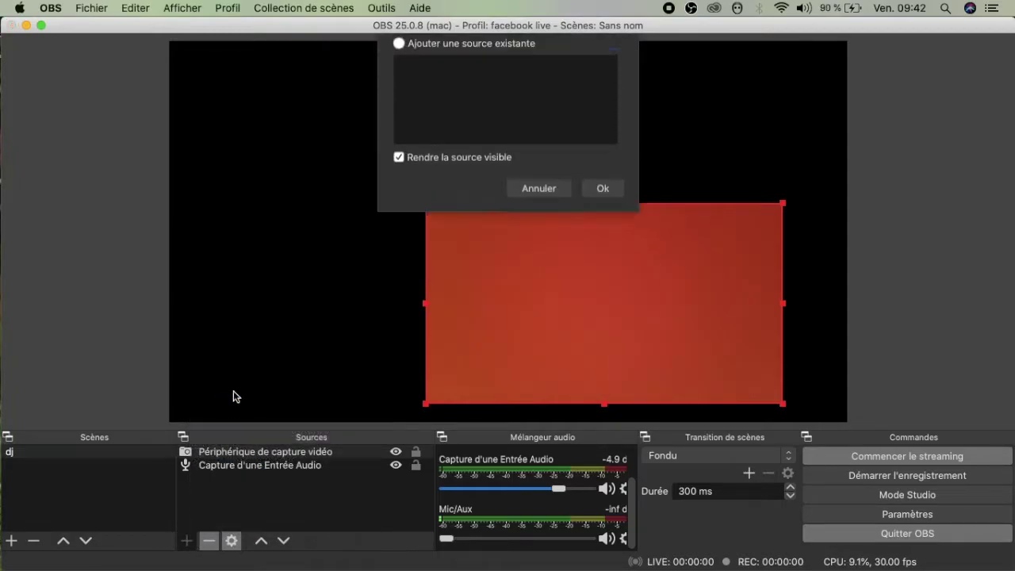
{"action": "left_click", "coordinate": [607, 245]}
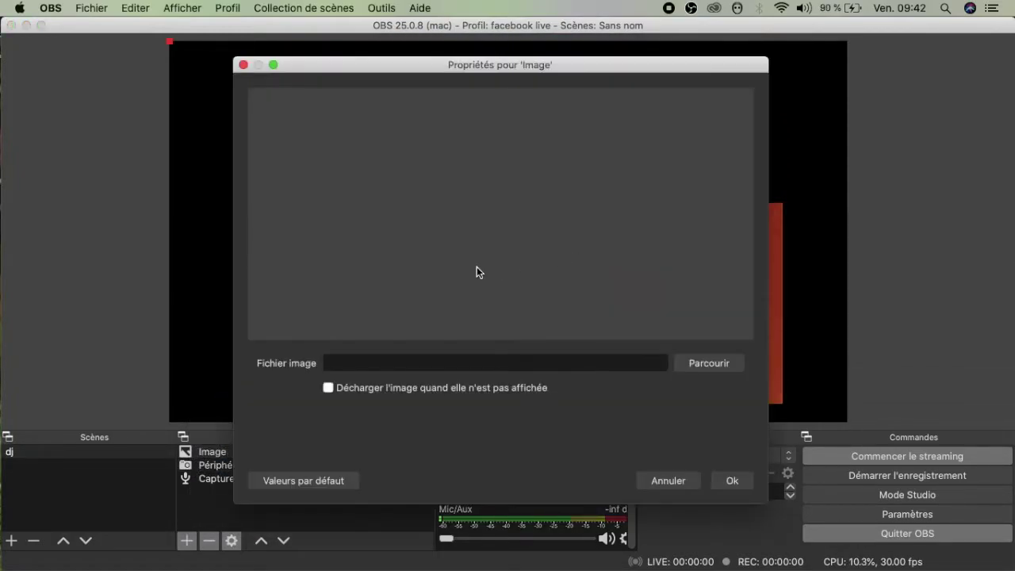
- Load the A New Design PNG from the desktop folder "dossier sans titre" into the Image source and accept its properties
{"action": "left_click", "coordinate": [697, 367]}
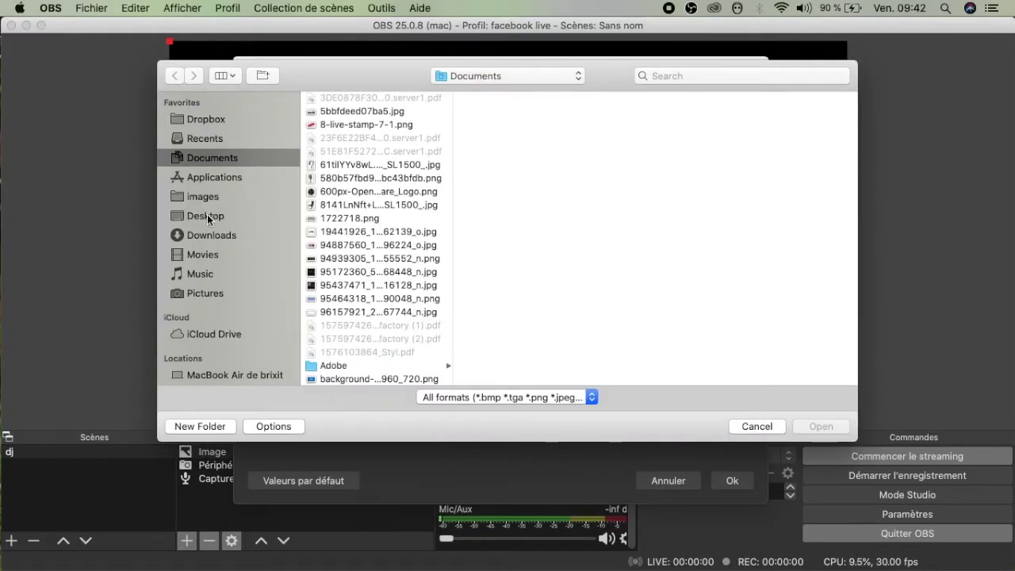
{"action": "left_click", "coordinate": [207, 217]}
{"action": "scroll", "coordinate": [368, 227], "scroll_direction": "down", "scroll_amount": 3}
{"action": "scroll", "coordinate": [369, 238], "scroll_direction": "down", "scroll_amount": 5}
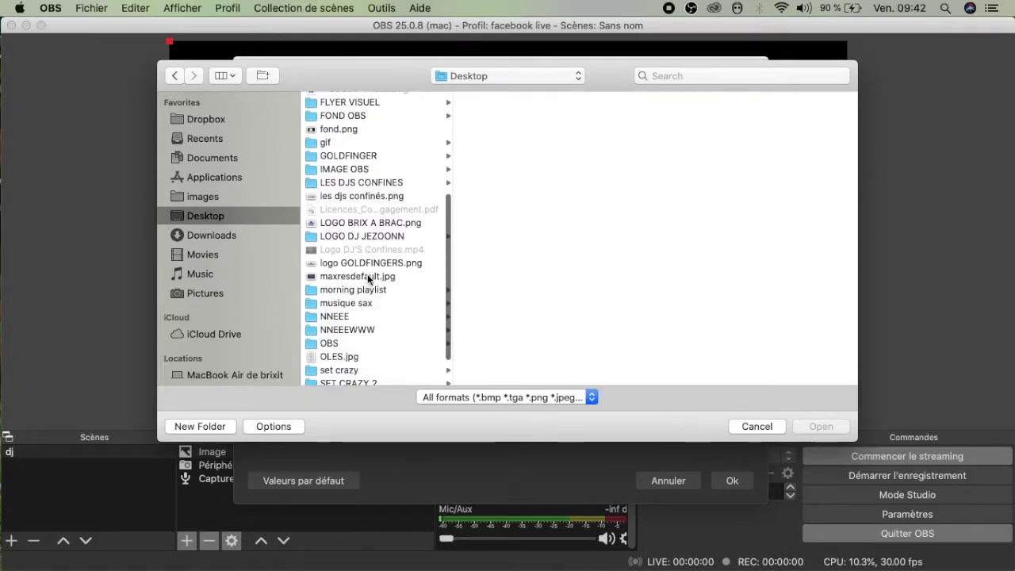
{"action": "scroll", "coordinate": [367, 279], "scroll_direction": "down", "scroll_amount": 2}
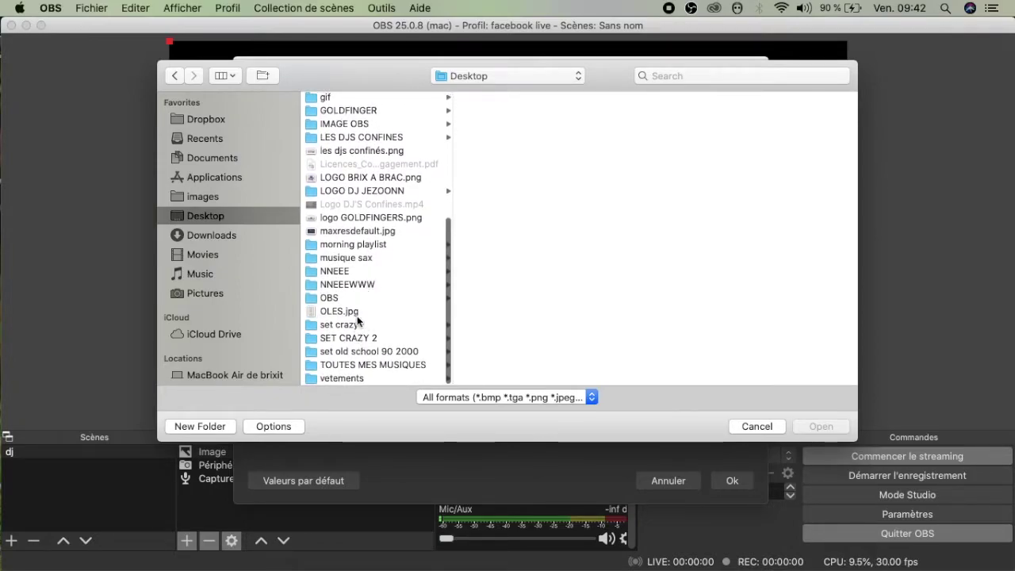
{"action": "scroll", "coordinate": [357, 319], "scroll_direction": "up", "scroll_amount": 4}
{"action": "scroll", "coordinate": [356, 317], "scroll_direction": "up", "scroll_amount": 6}
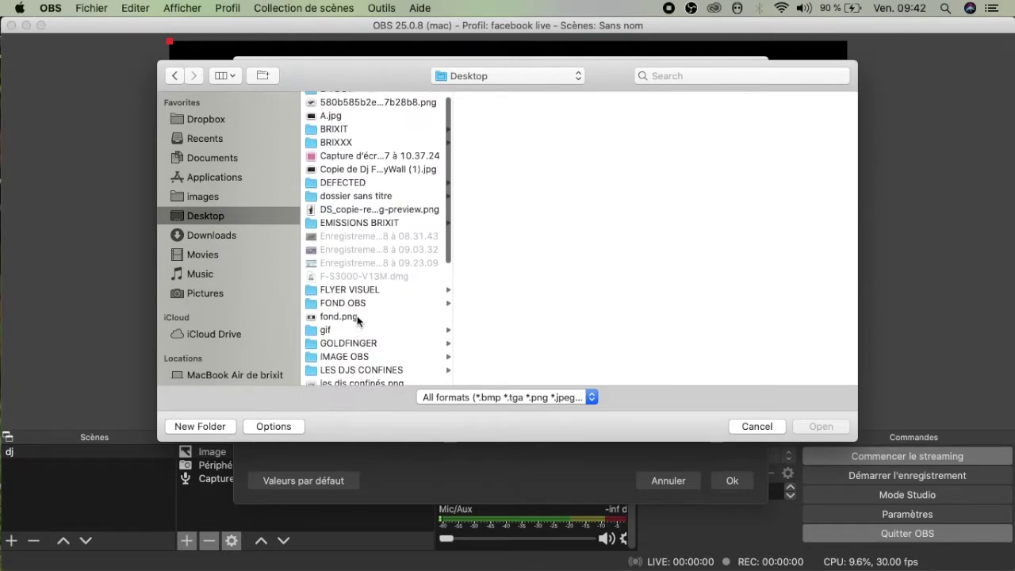
{"action": "left_click", "coordinate": [341, 208]}
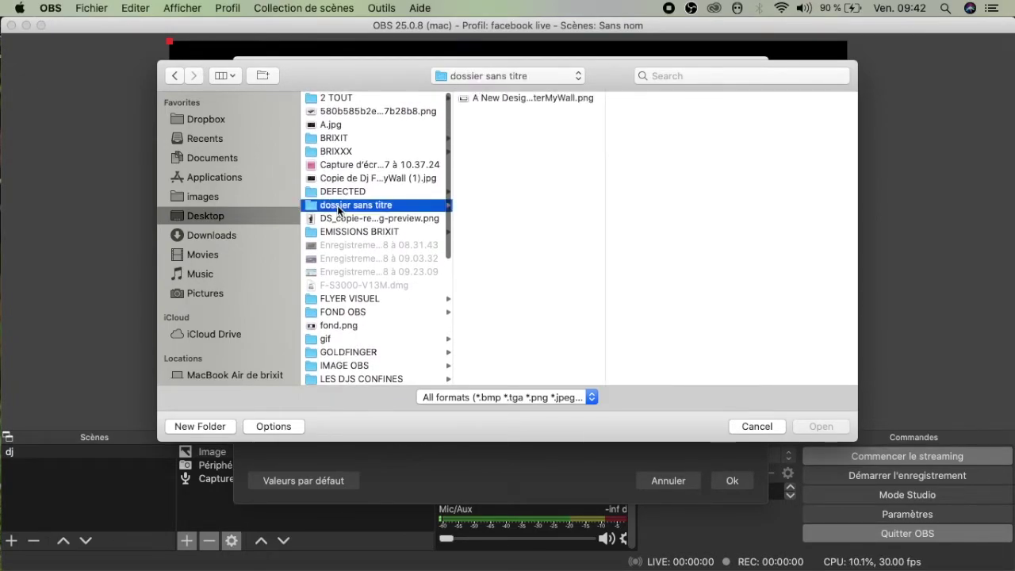
{"action": "left_click", "coordinate": [517, 97]}
{"action": "left_click", "coordinate": [814, 426]}
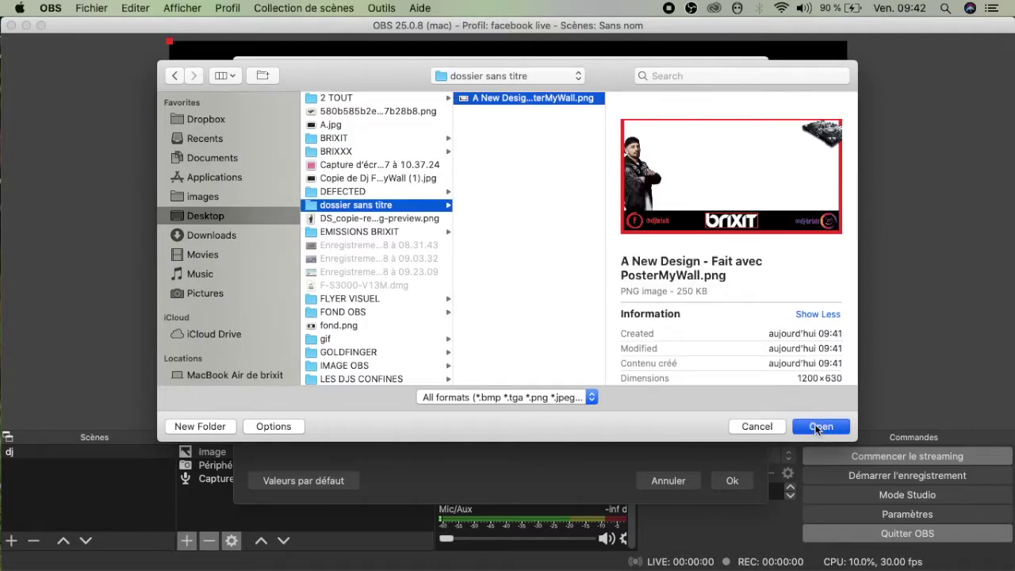
{"action": "left_click", "coordinate": [736, 480]}
- Scale the overlay image proportionally to the full canvas width and lower it to the canvas's bottom edge
{"action": "left_click", "coordinate": [341, 173]}
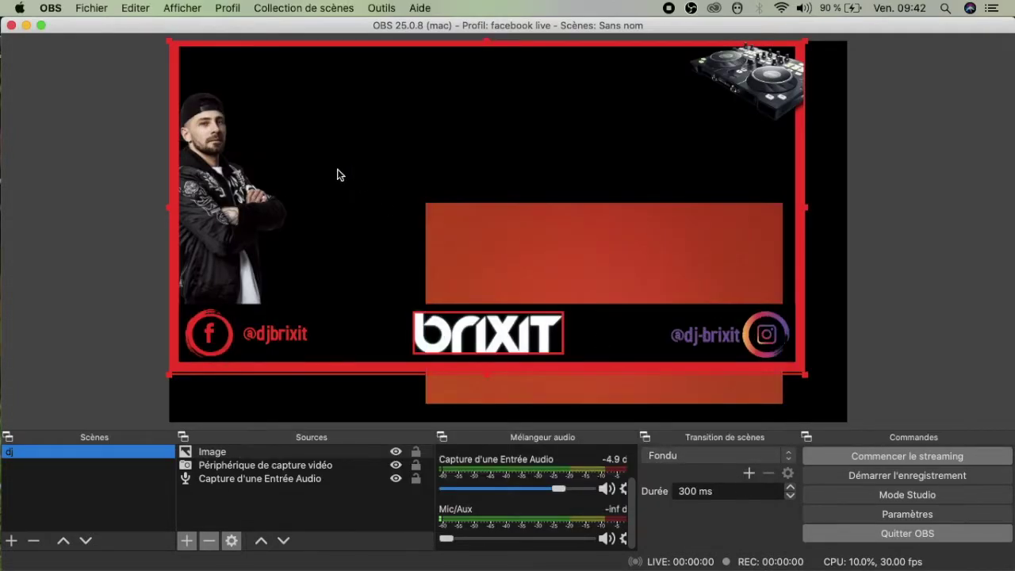
{"action": "left_click_drag", "start_coordinate": [806, 377], "coordinate": [811, 398]}
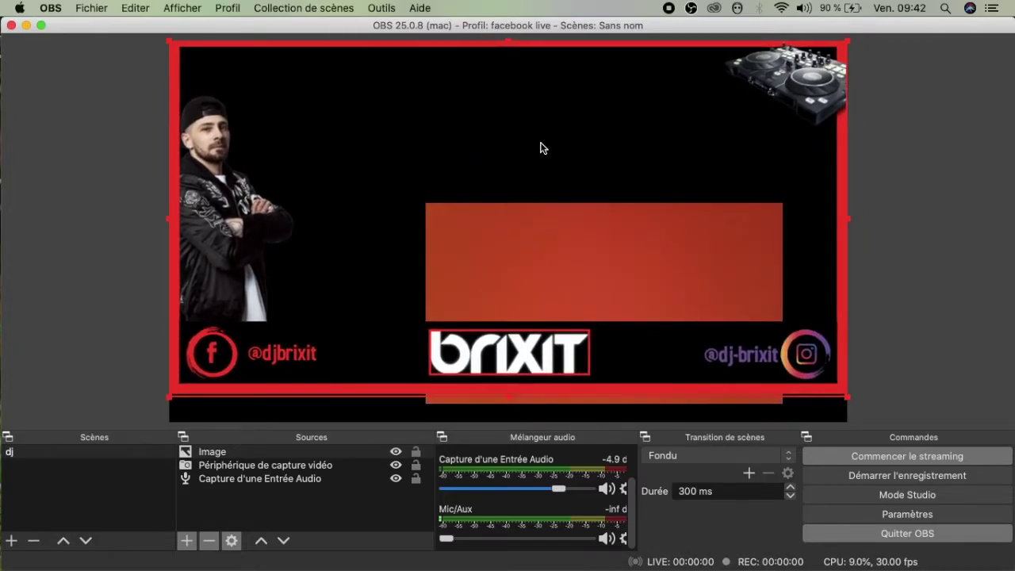
{"action": "key", "text": "Down"}
{"action": "key", "text": "Down"}
{"action": "key", "text": "Down"}
{"action": "key", "text": "Down"}
{"action": "key", "text": "Down"}
{"action": "key", "text": "Down"}
{"action": "key", "text": "Down"}
{"action": "key", "text": "Down"}
{"action": "key", "text": "Down"}
{"action": "key", "text": "Down"}
{"action": "key", "text": "Down"}
{"action": "key", "text": "Down"}
{"action": "key", "text": "Down"}
{"action": "key", "text": "Down"}
{"action": "key", "text": "Down"}
{"action": "key", "text": "Down"}
{"action": "key", "text": "Down"}
{"action": "key", "text": "Down"}
{"action": "key", "text": "Down"}
{"action": "key", "text": "Down"}
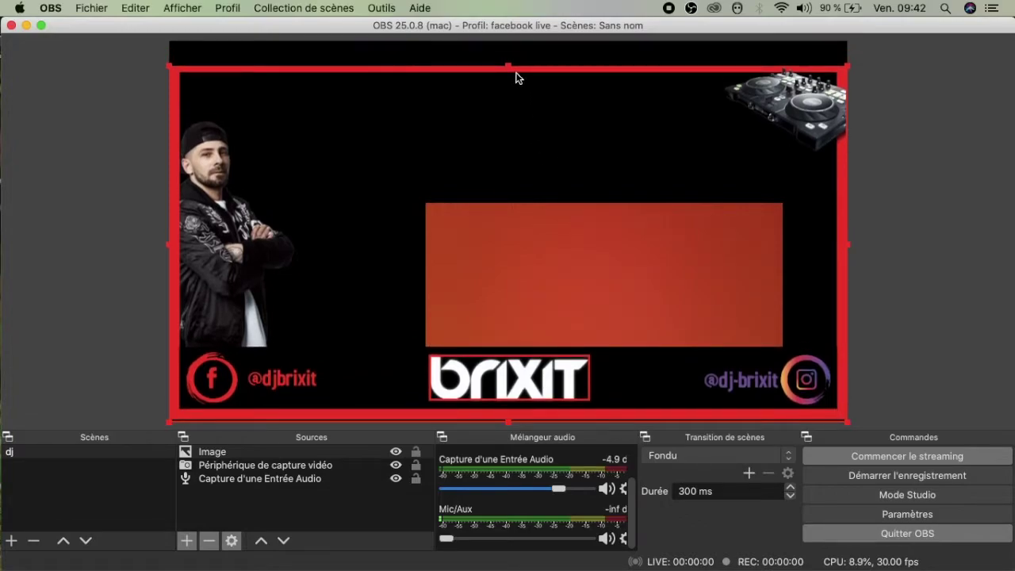
- Stretch the overlay image to fill the canvas height and width, hiding the video capture source during the width adjustment and showing it again
{"action": "left_click_drag", "start_coordinate": [508, 66], "coordinate": [505, 39]}
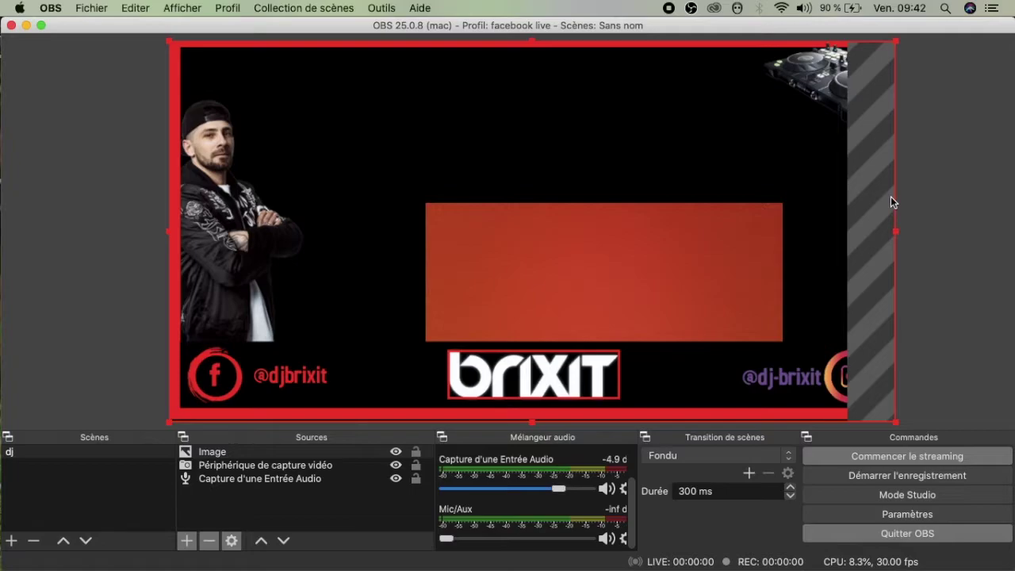
{"action": "left_click", "coordinate": [396, 464]}
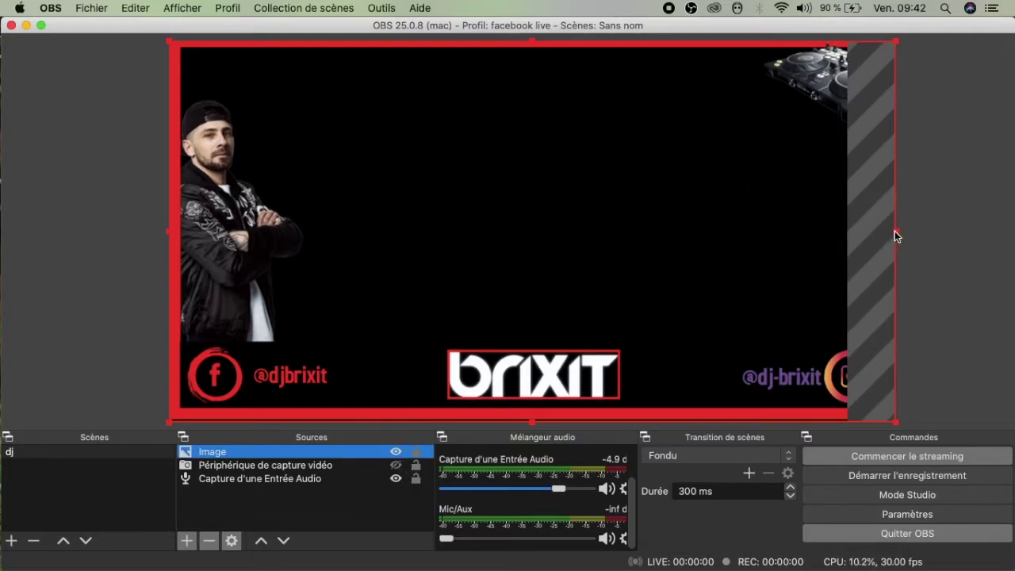
{"action": "left_click_drag", "start_coordinate": [895, 231], "coordinate": [849, 232]}
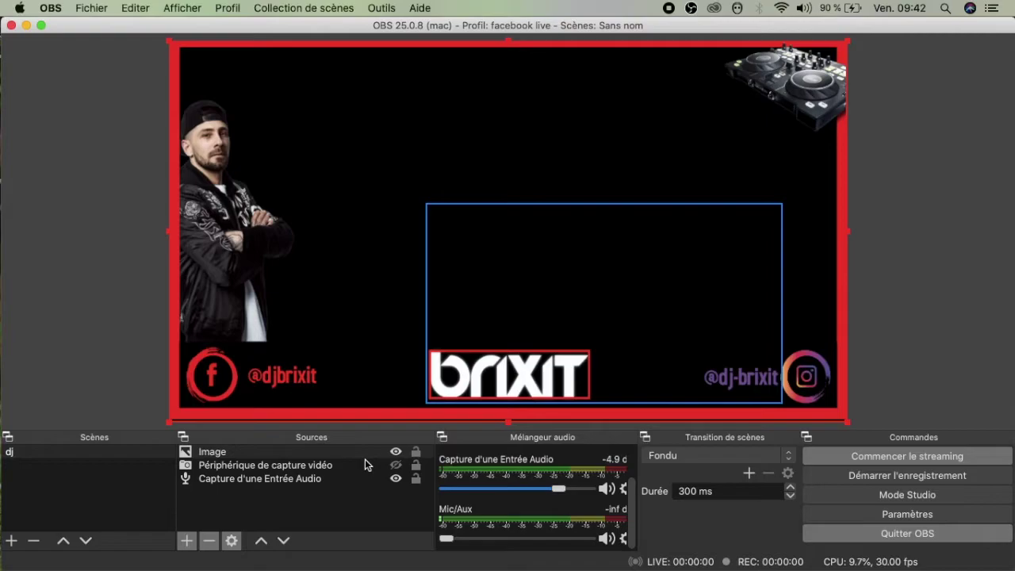
{"action": "left_click", "coordinate": [396, 464]}
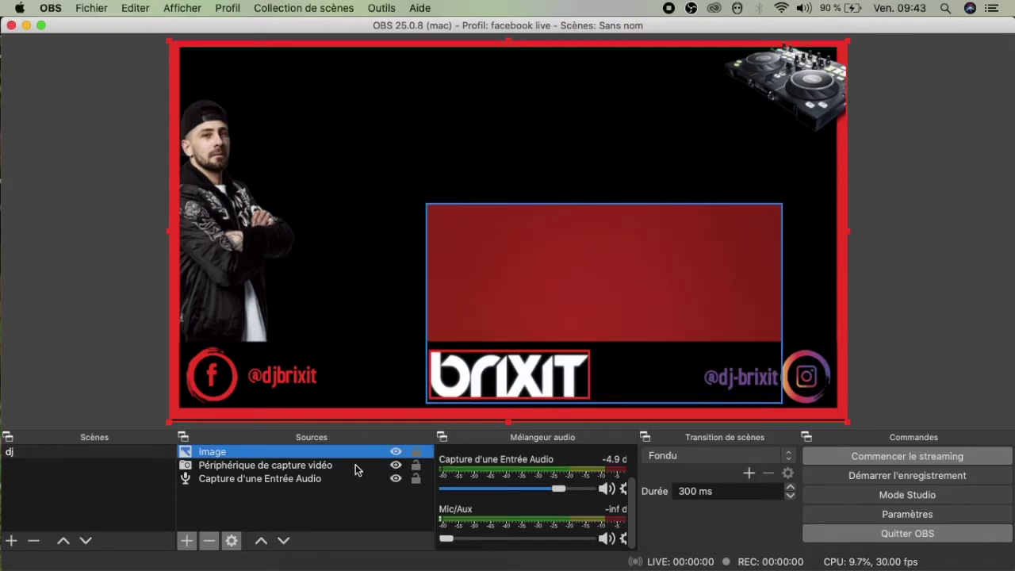
- Enlarge the video capture source so it fills the area inside the overlay's red frame
{"action": "mouse_move", "coordinate": [598, 282]}
{"action": "left_mouse_down"}
{"action": "mouse_move", "coordinate": [547, 247]}
{"action": "mouse_move", "coordinate": [599, 282]}
{"action": "left_mouse_up"}
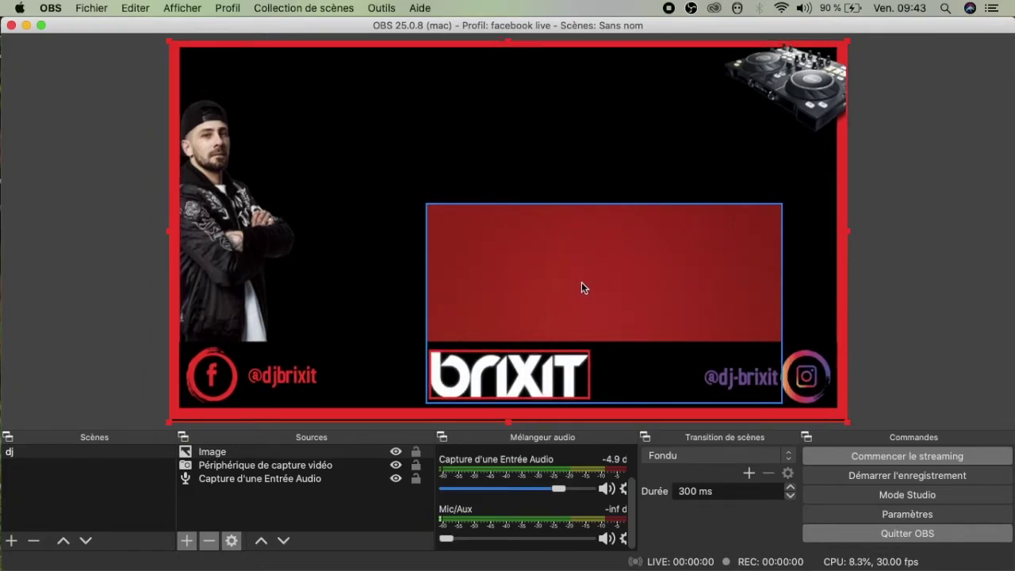
{"action": "left_click", "coordinate": [542, 254]}
{"action": "left_click_drag", "start_coordinate": [426, 203], "coordinate": [194, 46]}
{"action": "left_click_drag", "start_coordinate": [783, 225], "coordinate": [841, 225]}
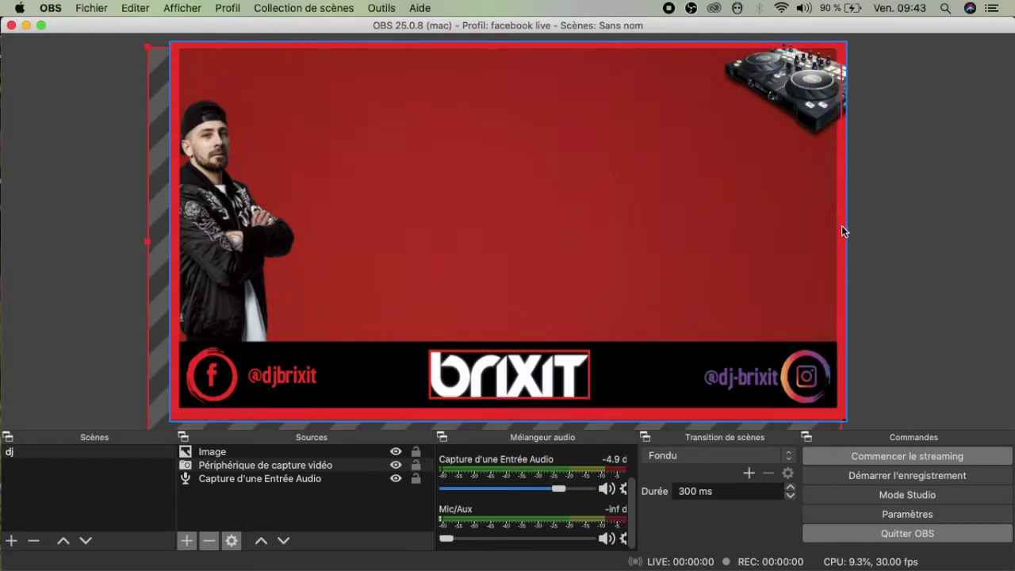
- Move the video capture source above the Image source in the stacking order, and return it below
{"action": "left_click", "coordinate": [257, 464]}
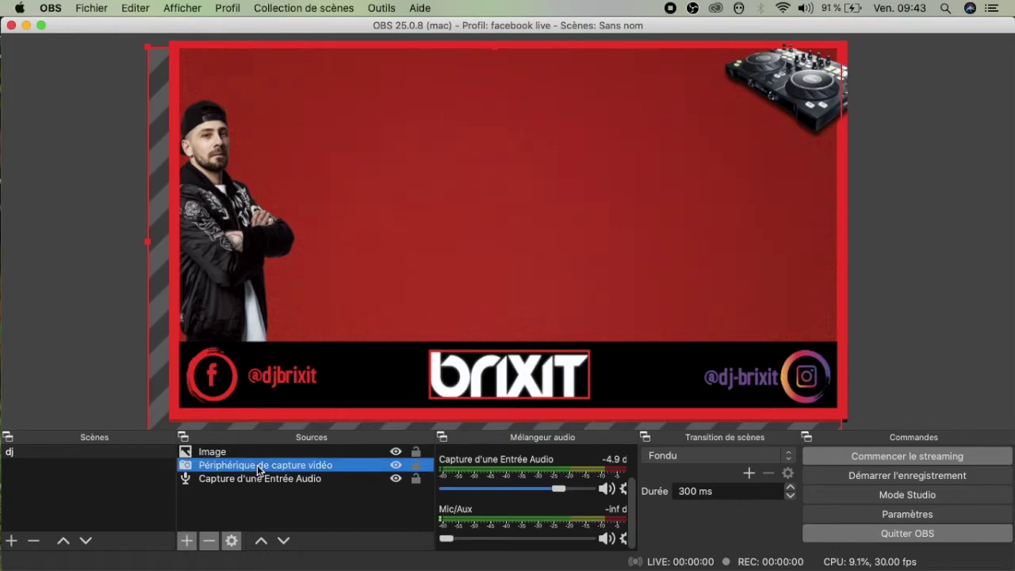
{"action": "left_click_drag", "start_coordinate": [257, 465], "coordinate": [261, 451]}
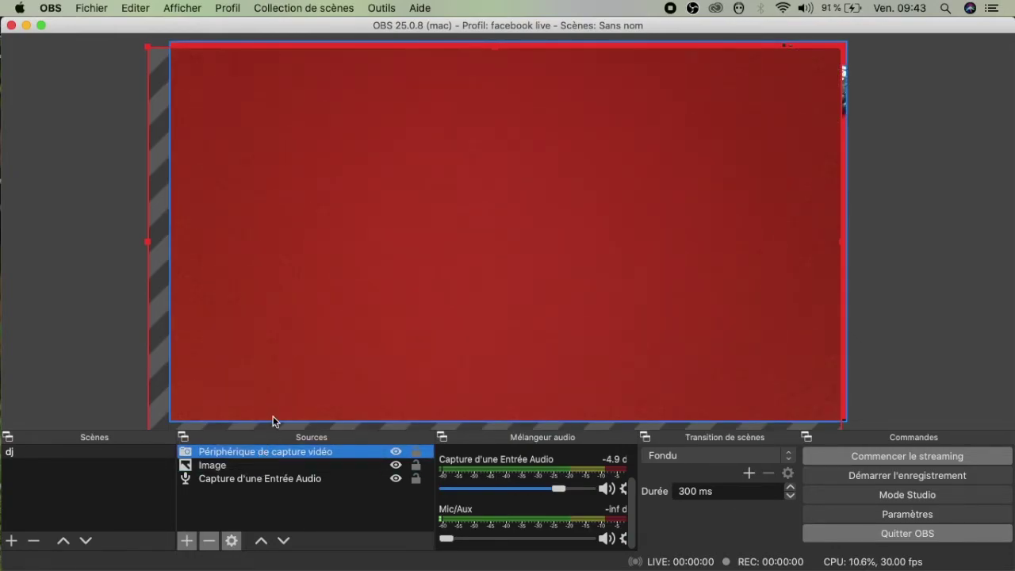
{"action": "left_click", "coordinate": [257, 464]}
{"action": "left_click_drag", "start_coordinate": [257, 464], "coordinate": [257, 466]}
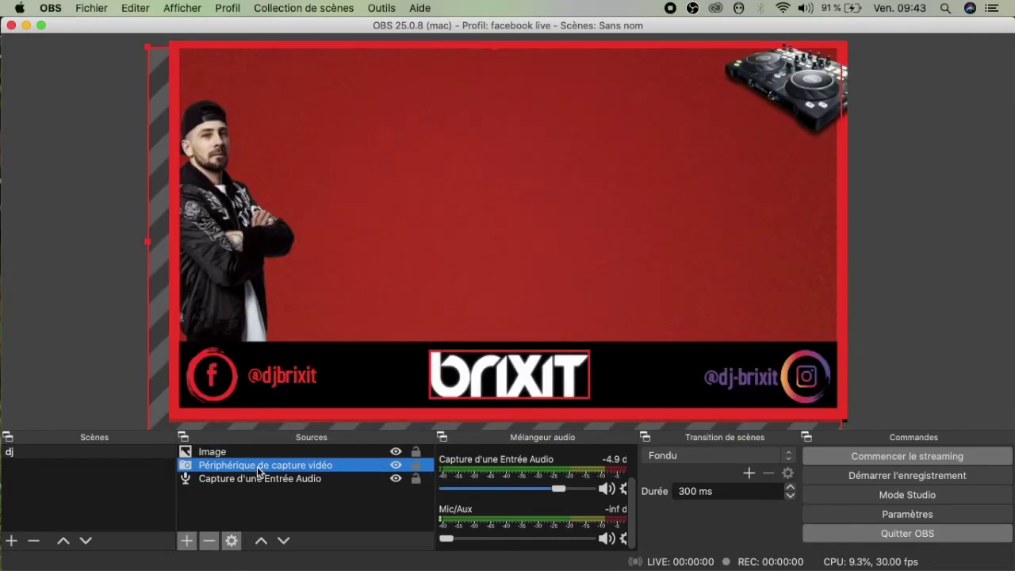